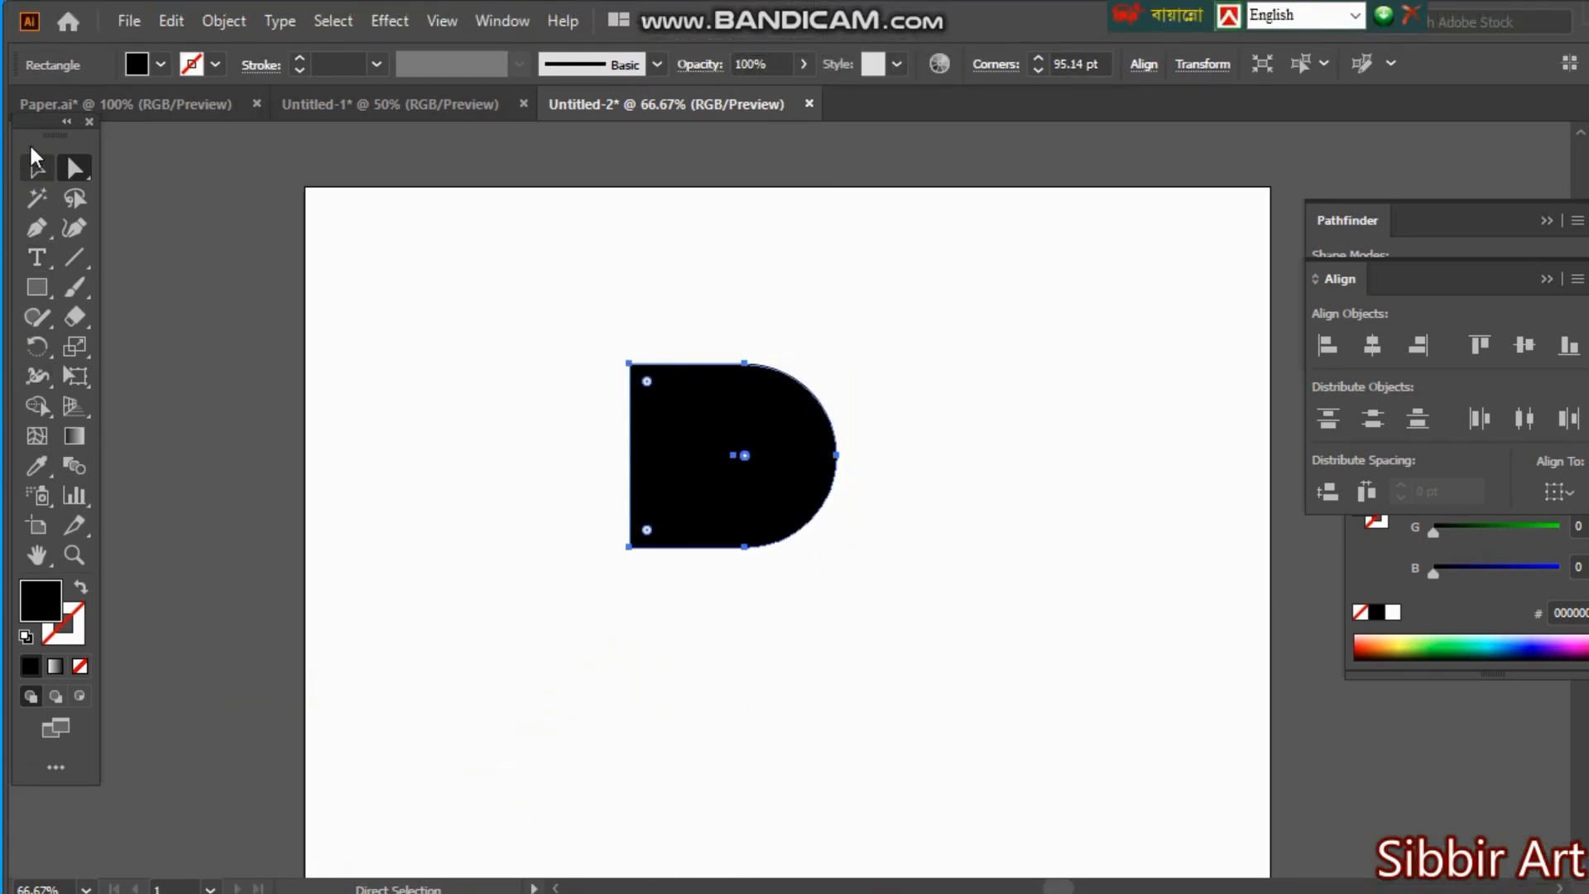
Step: Create an inner copy of the solid black D shape with Offset Path at -20 pt, miter joins and preview enabled
left_click(36, 108)
left_click(372, 230)
left_click(700, 412)
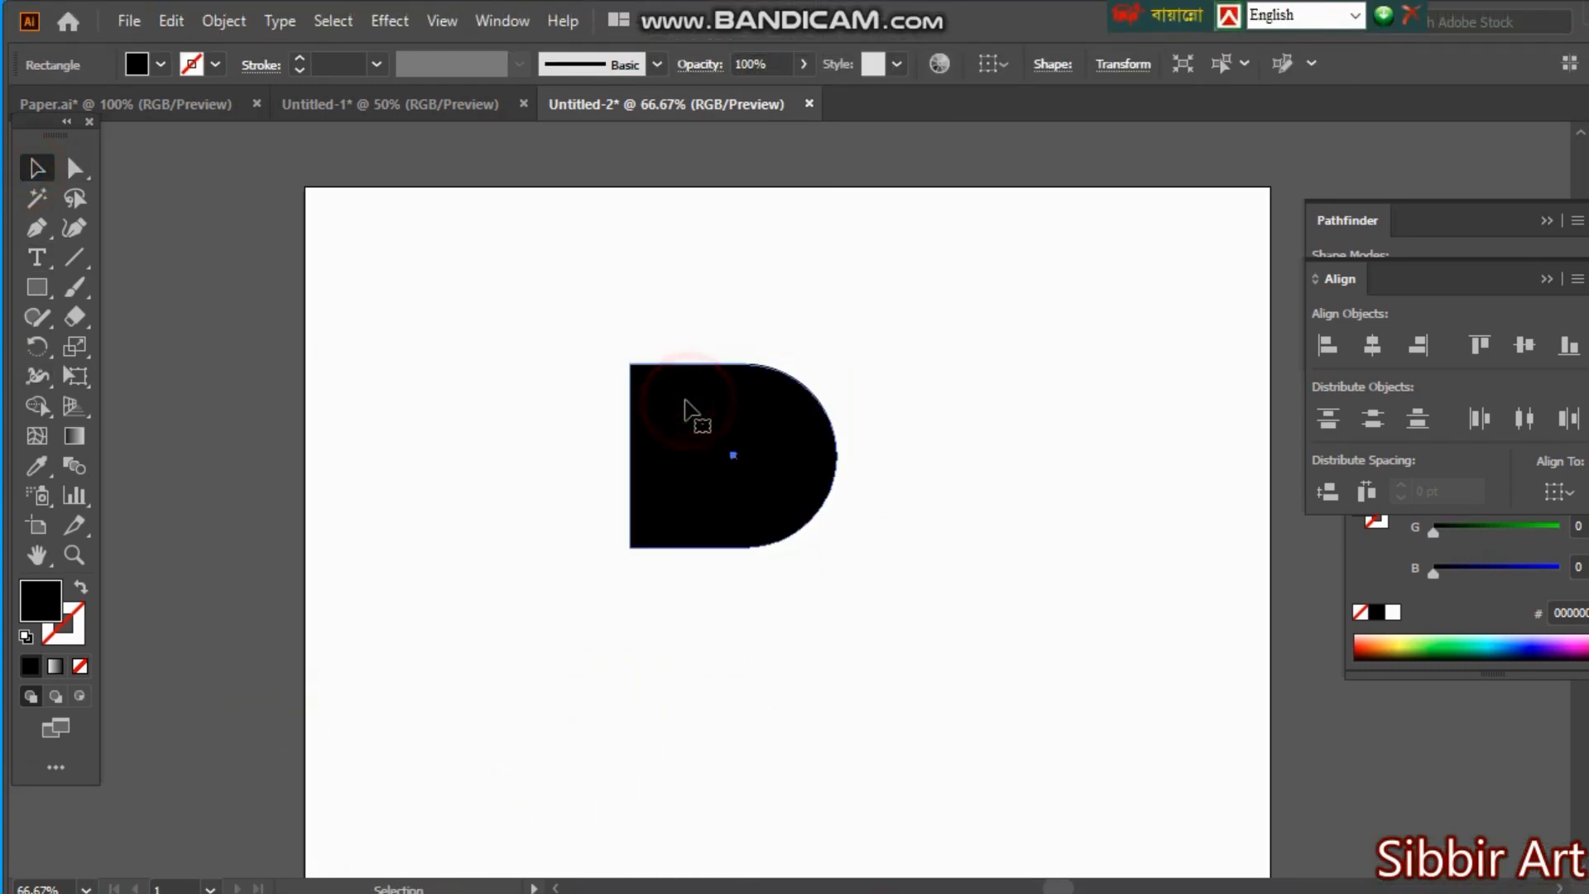
left_click(224, 21)
mouse_move(353, 609)
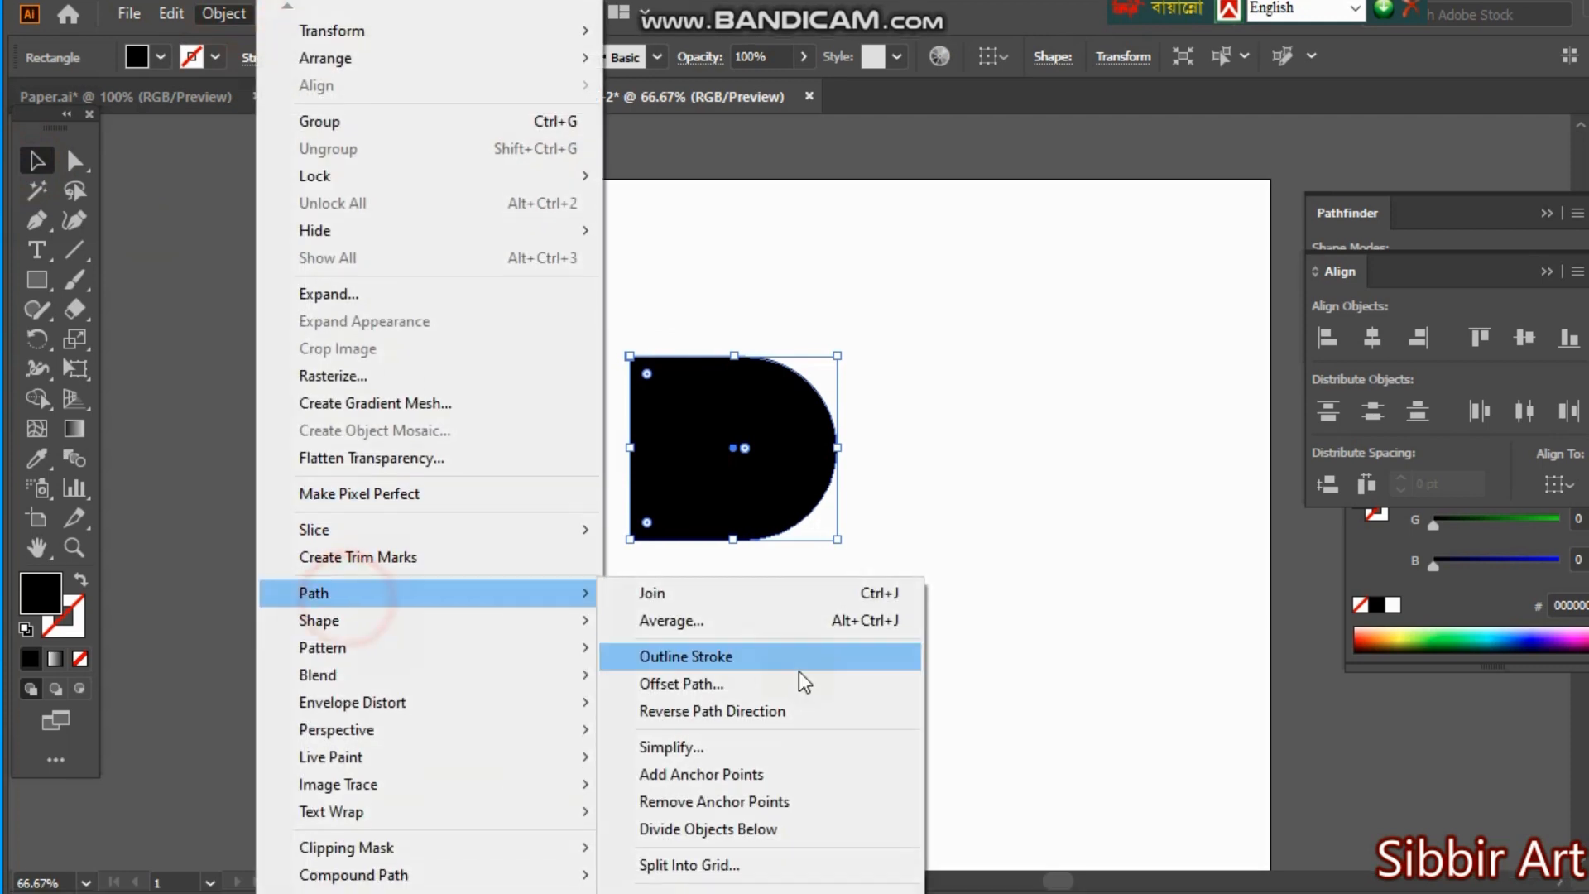
left_click(731, 678)
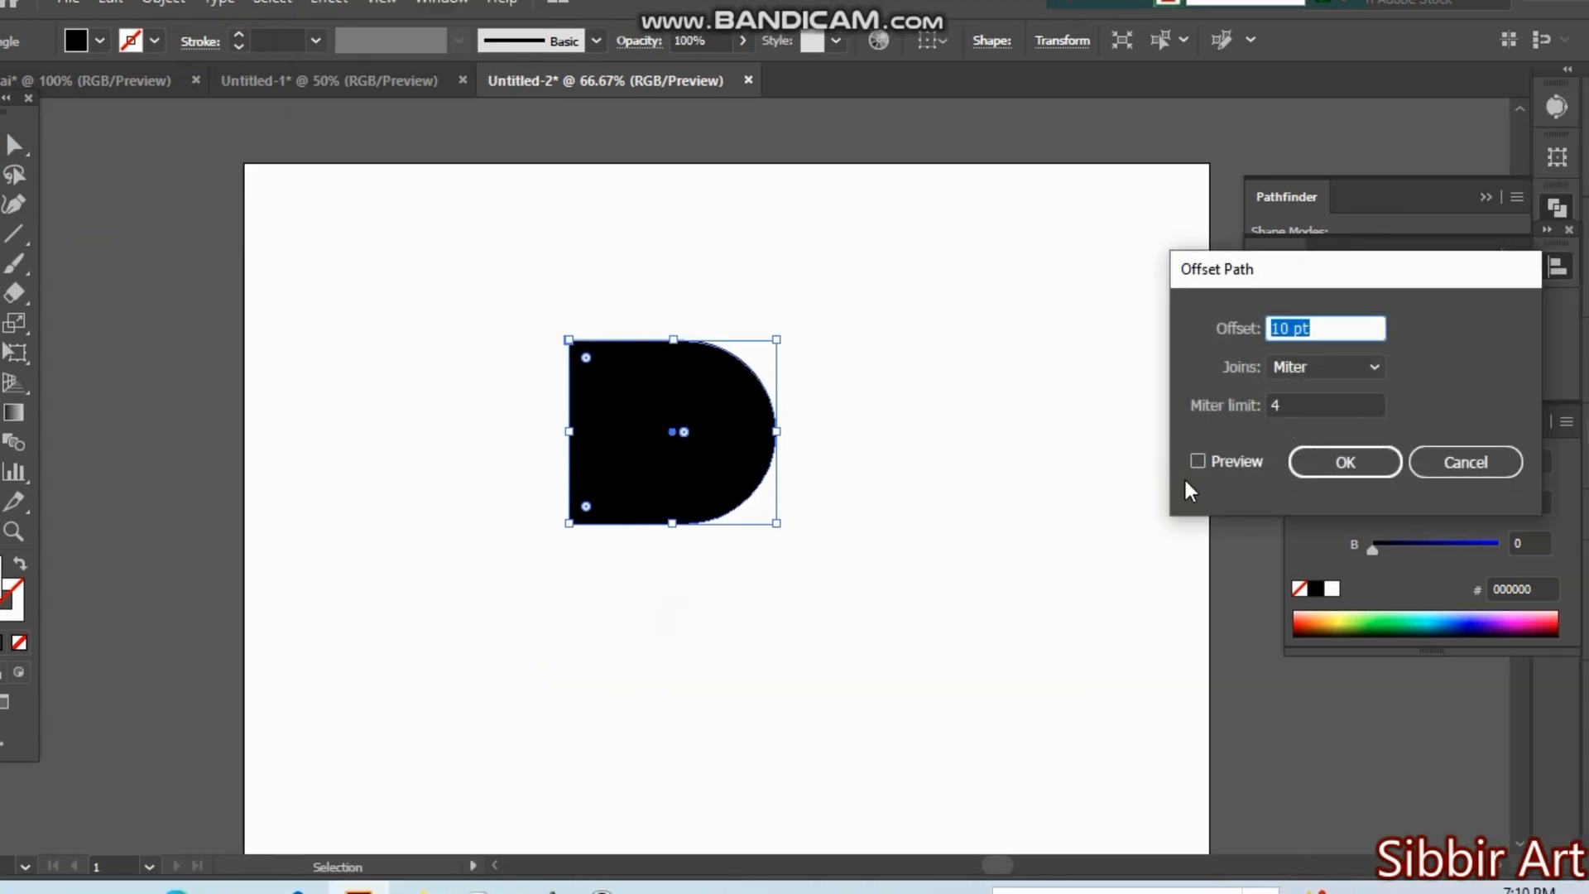
left_click(1259, 460)
double_click(1271, 330)
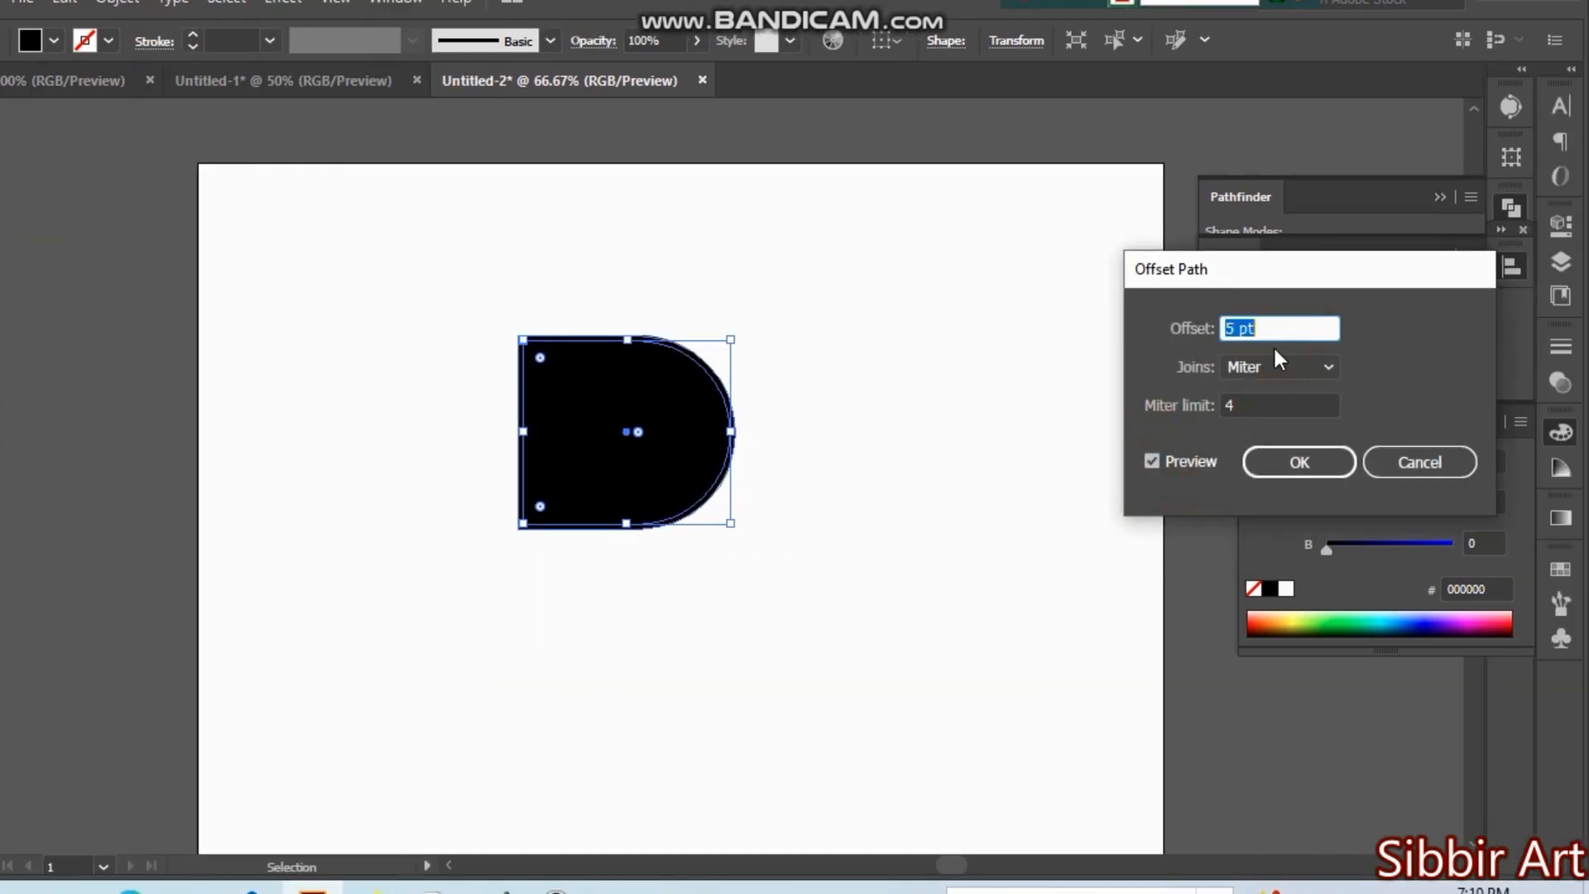
type("5")
left_click(1296, 335)
scroll(1297, 334, "down", 9)
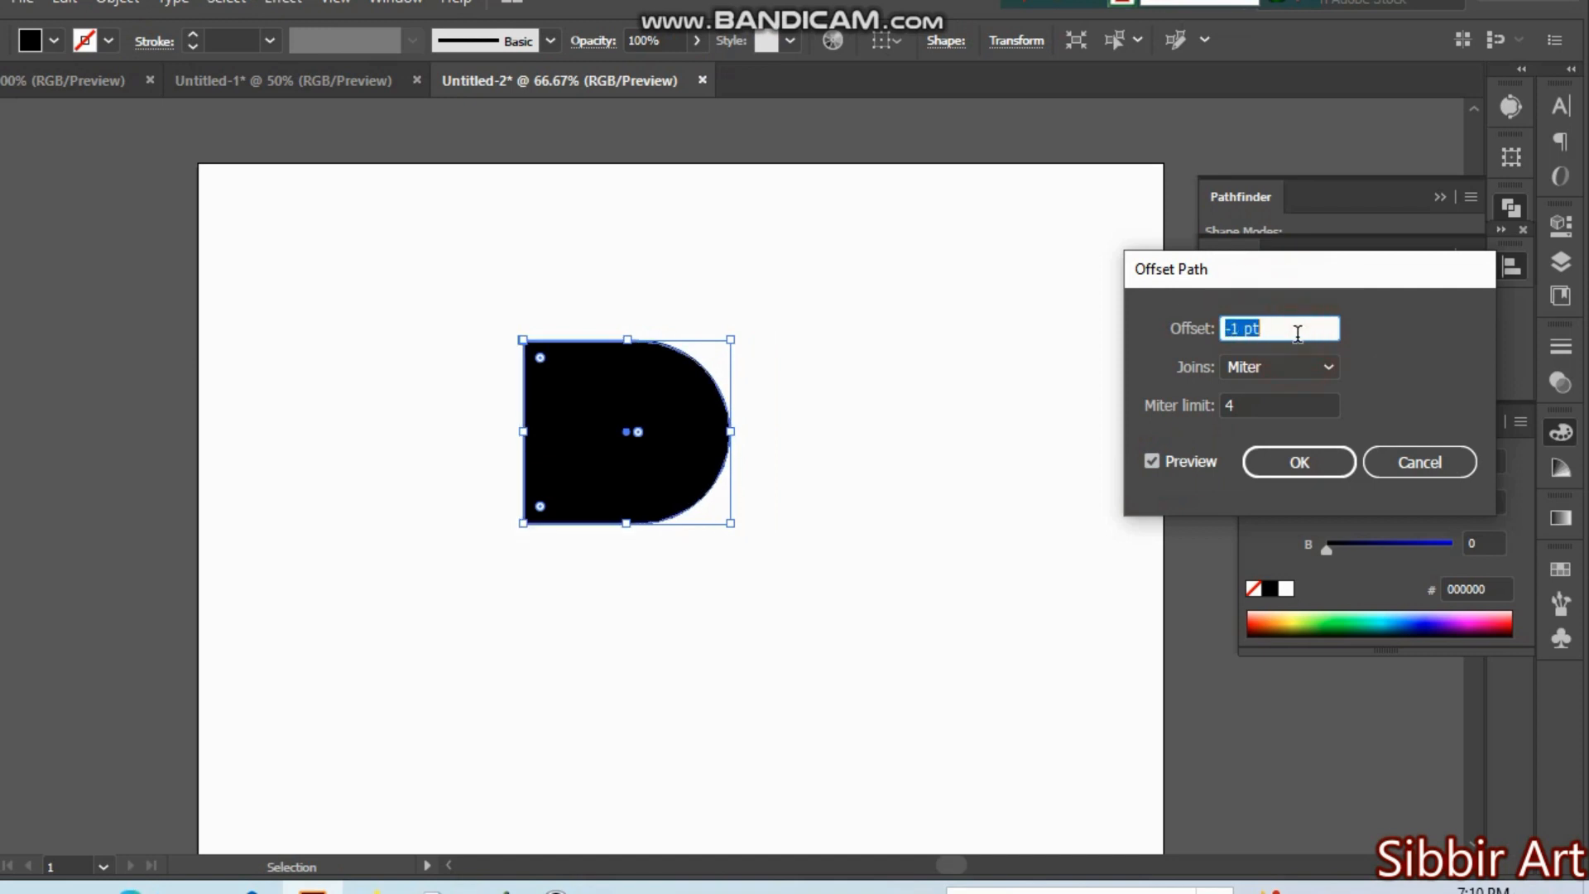
scroll(1298, 333, "down", 8)
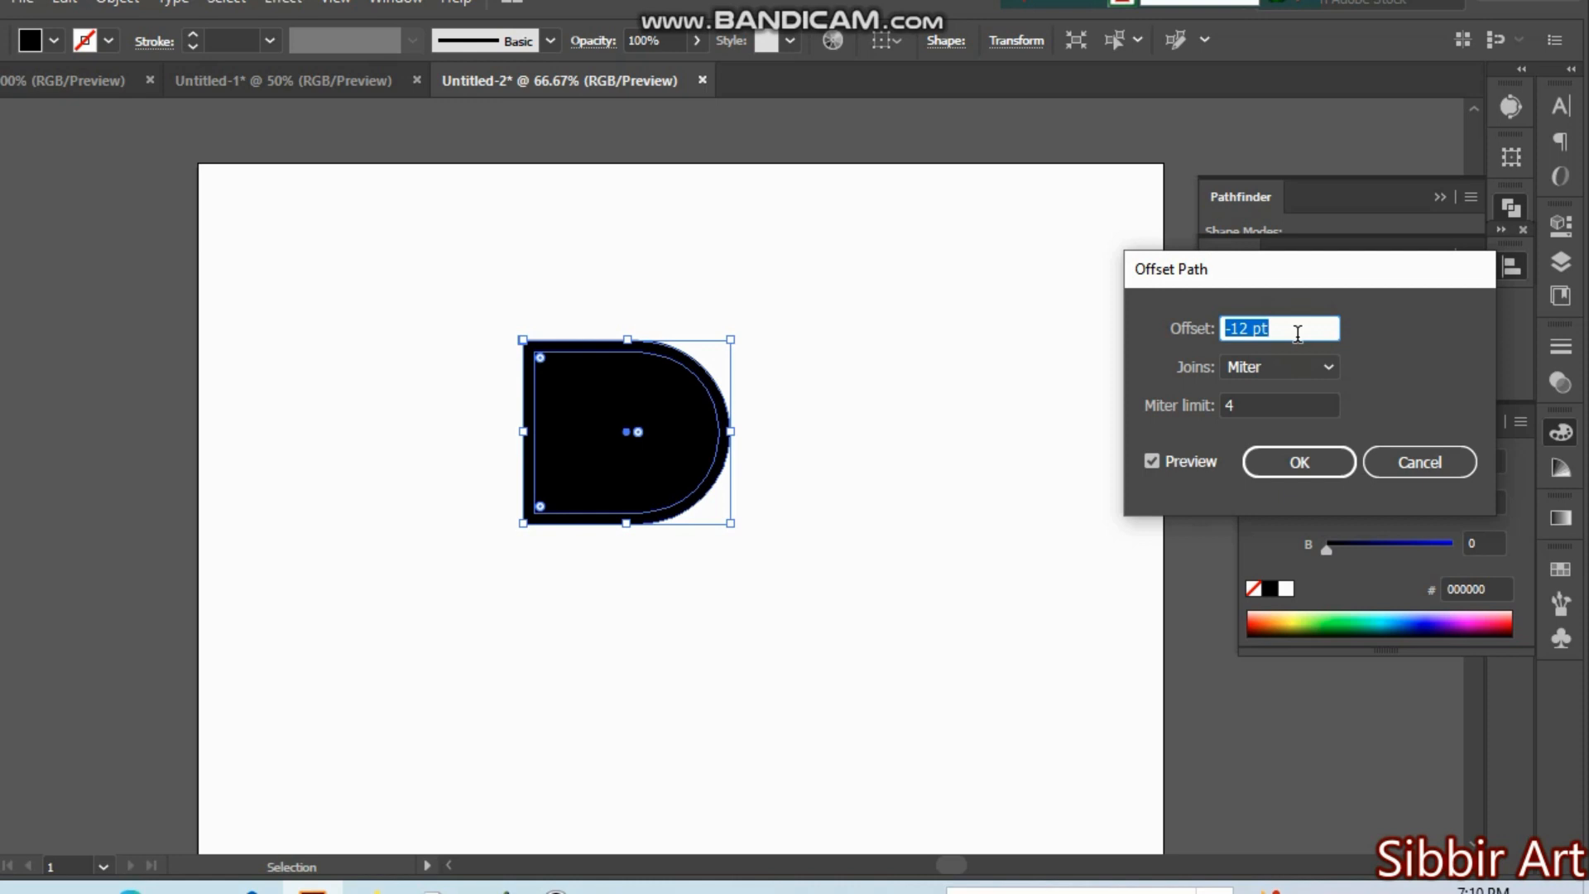
scroll(1297, 333, "down", 4)
scroll(1297, 333, "down", 2)
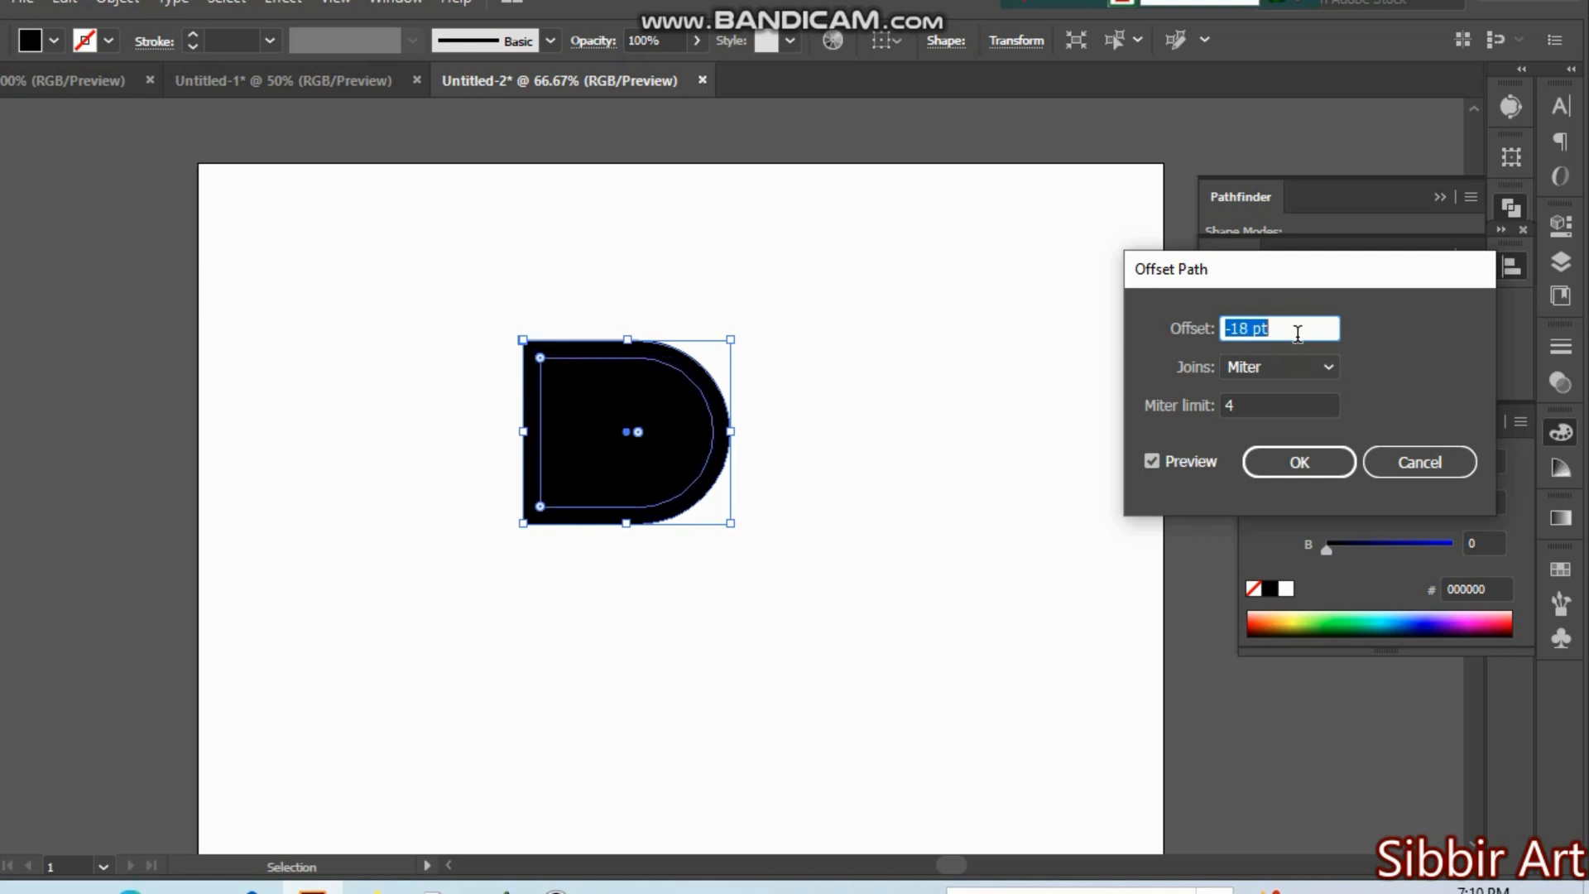
left_click(1298, 461)
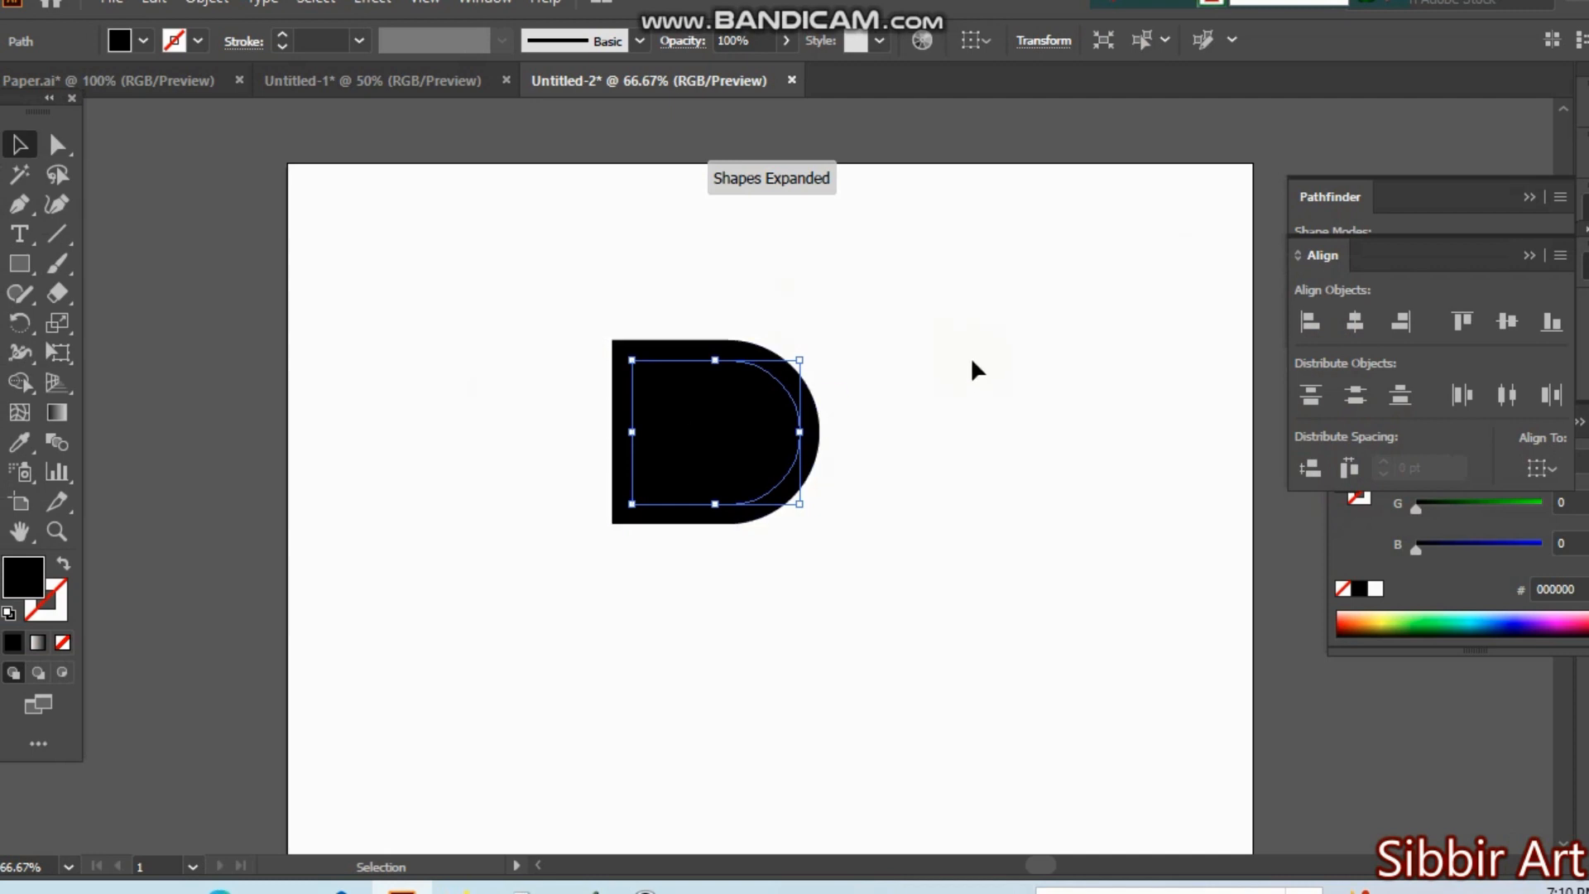
Step: Remove the inner area from the black D with Shape Builder, leaving an outlined D
left_click_drag(975, 443, 464, 447)
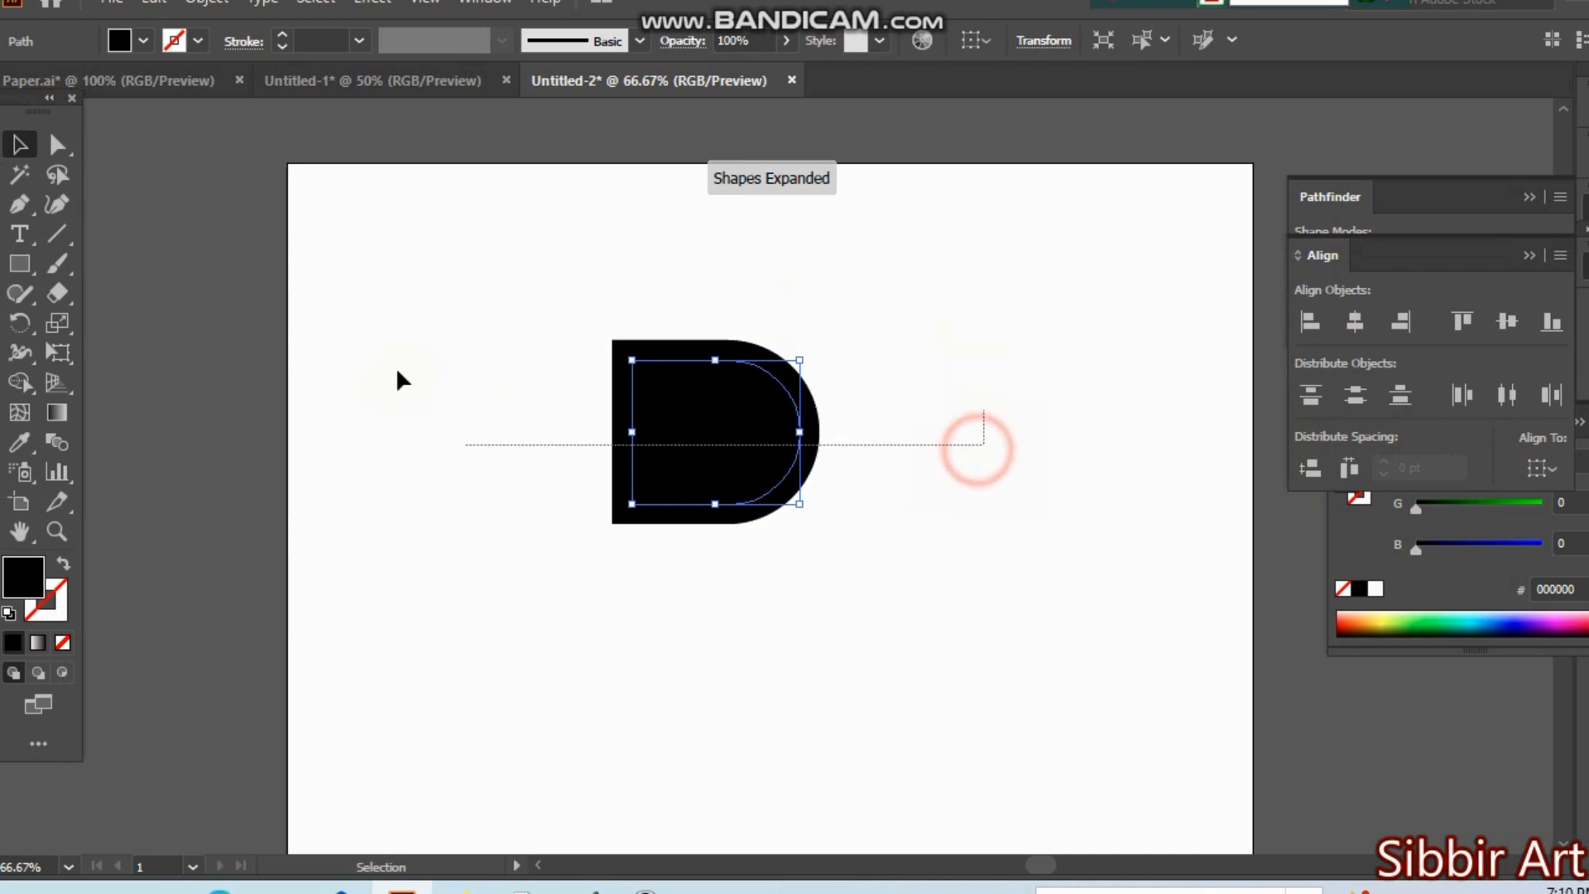
key("shift+m")
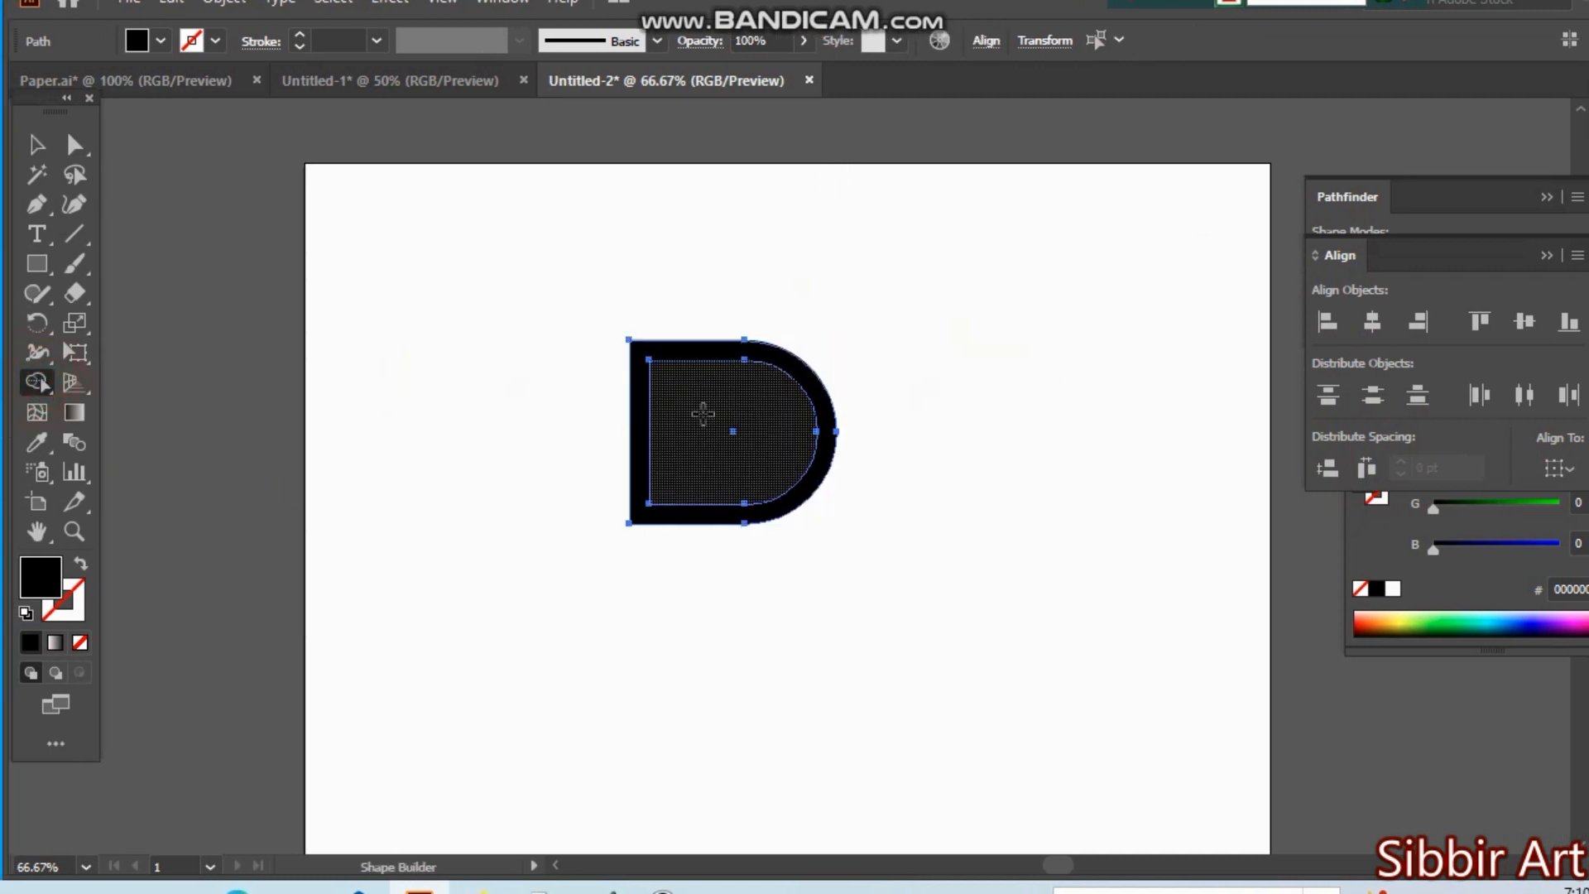
left_click(728, 410, "alt")
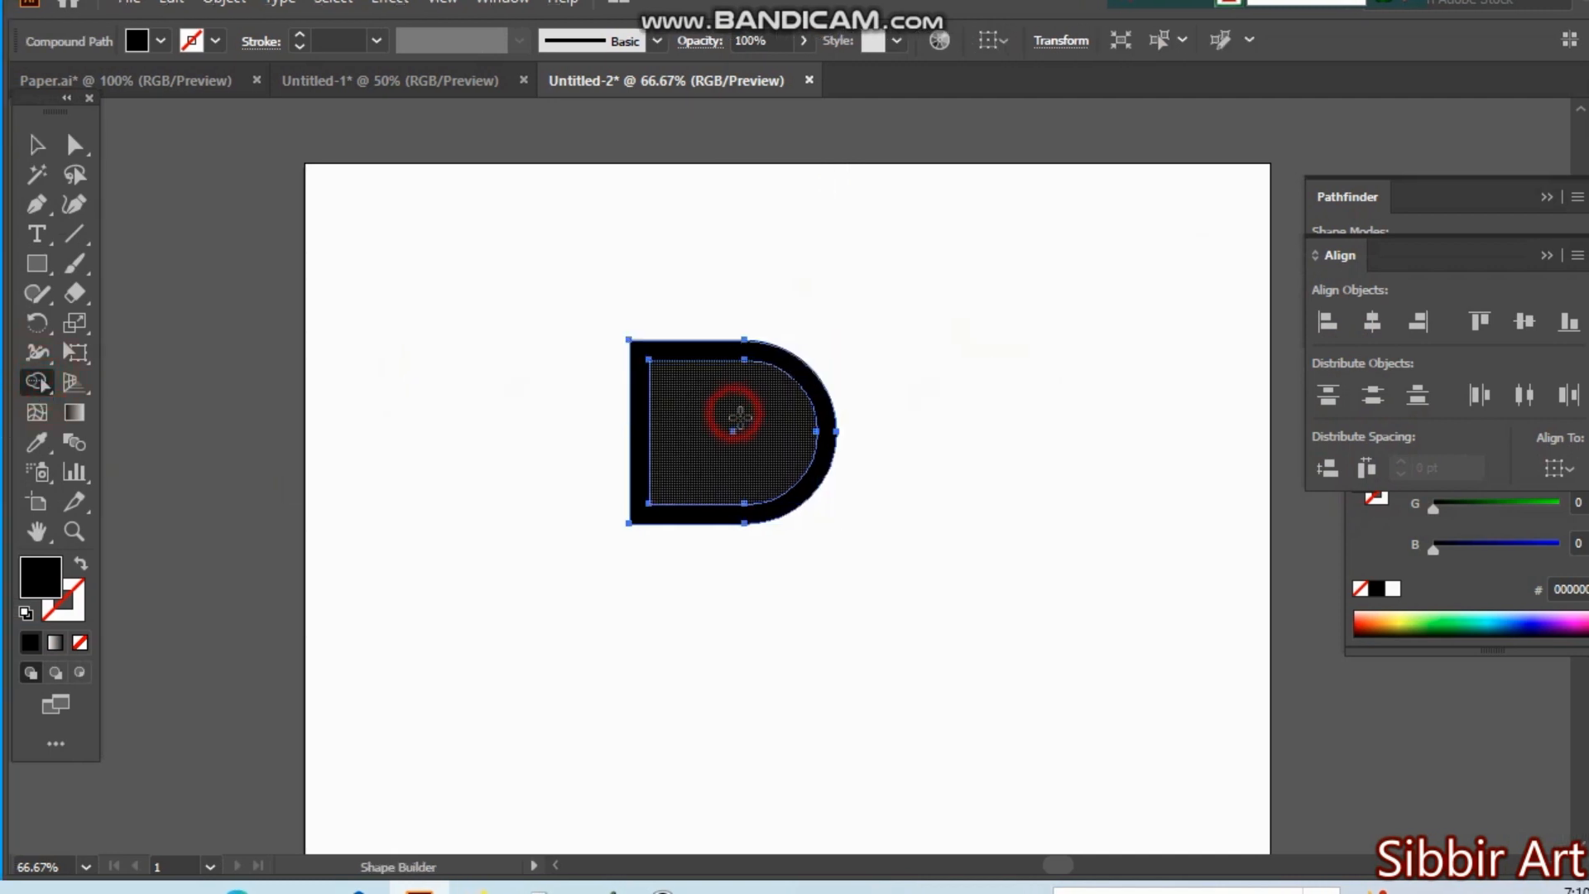
left_click(37, 146)
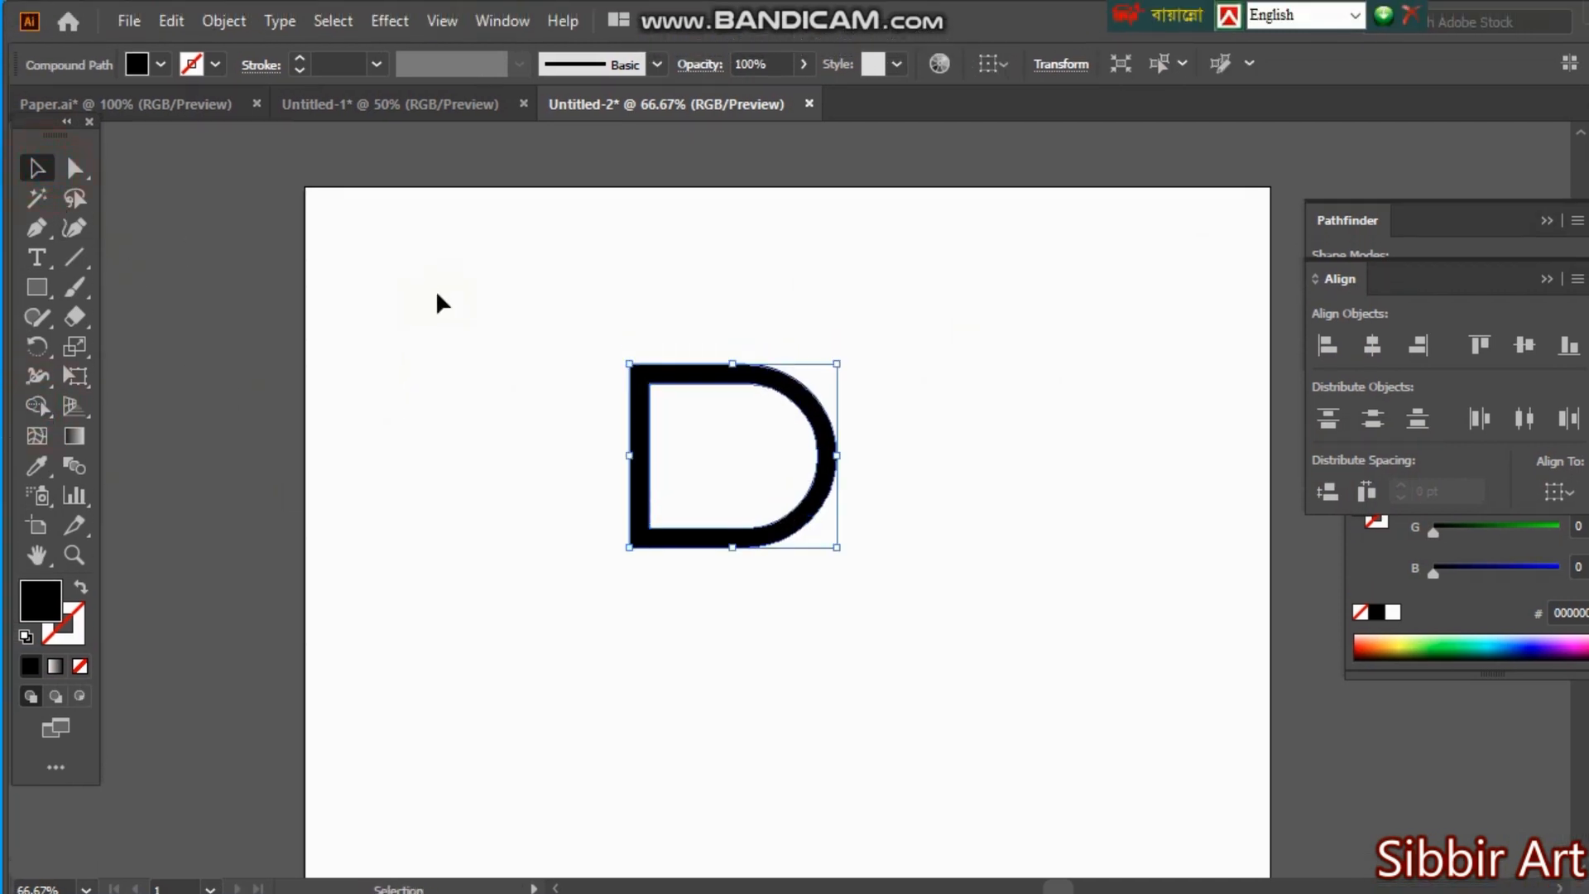
left_click(950, 542)
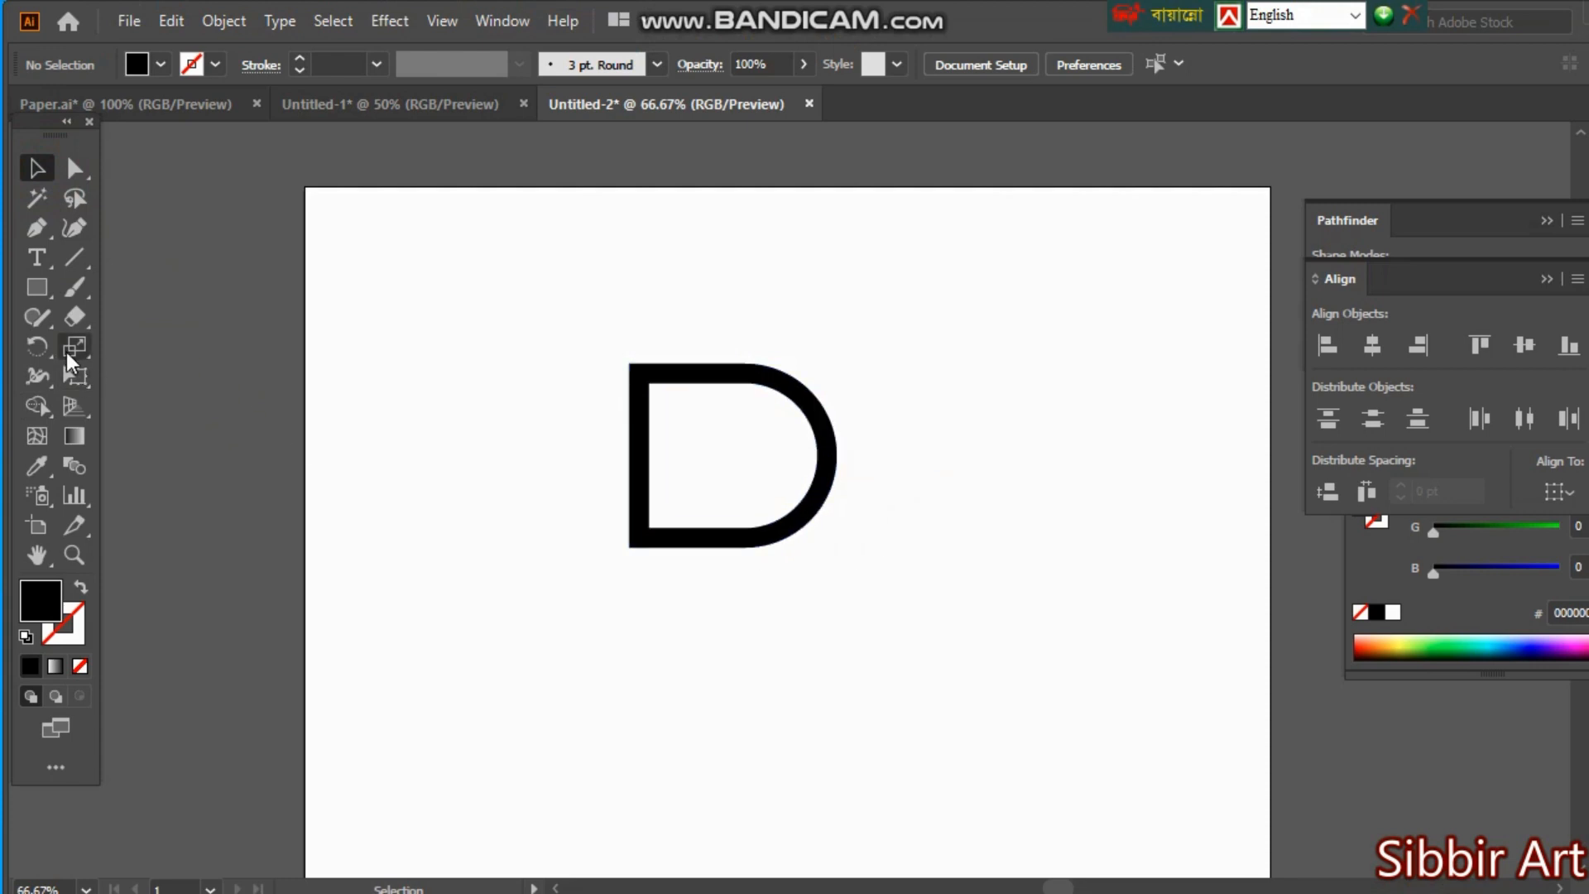
Step: Draw a square of about 118 pt beside the outlined D and fully round its two right corners
left_click(36, 287)
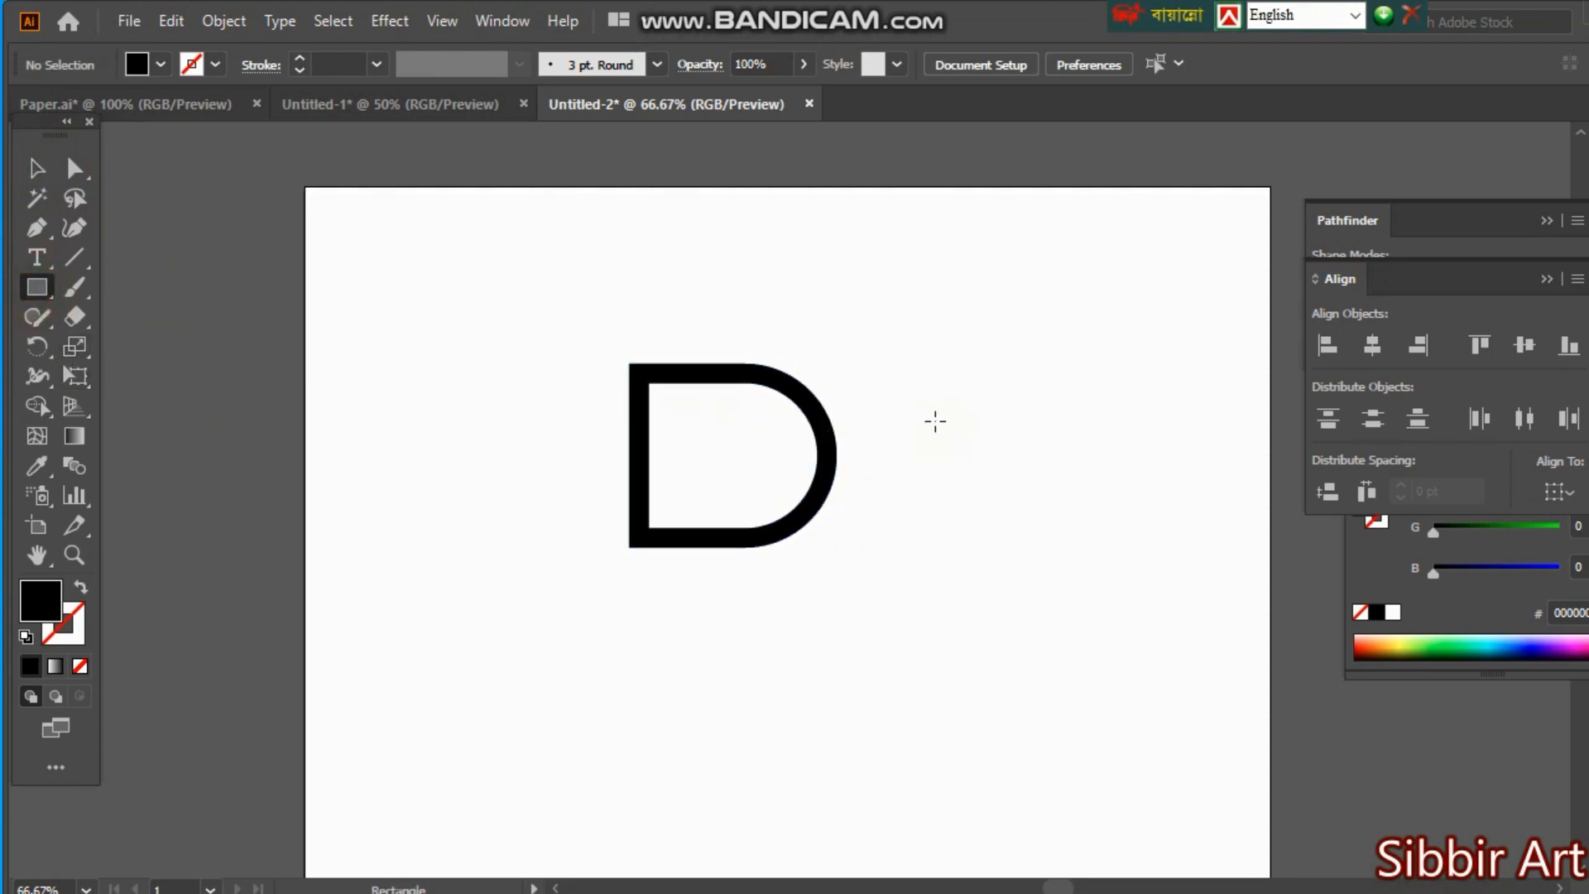
left_click_drag(935, 421, 1049, 527)
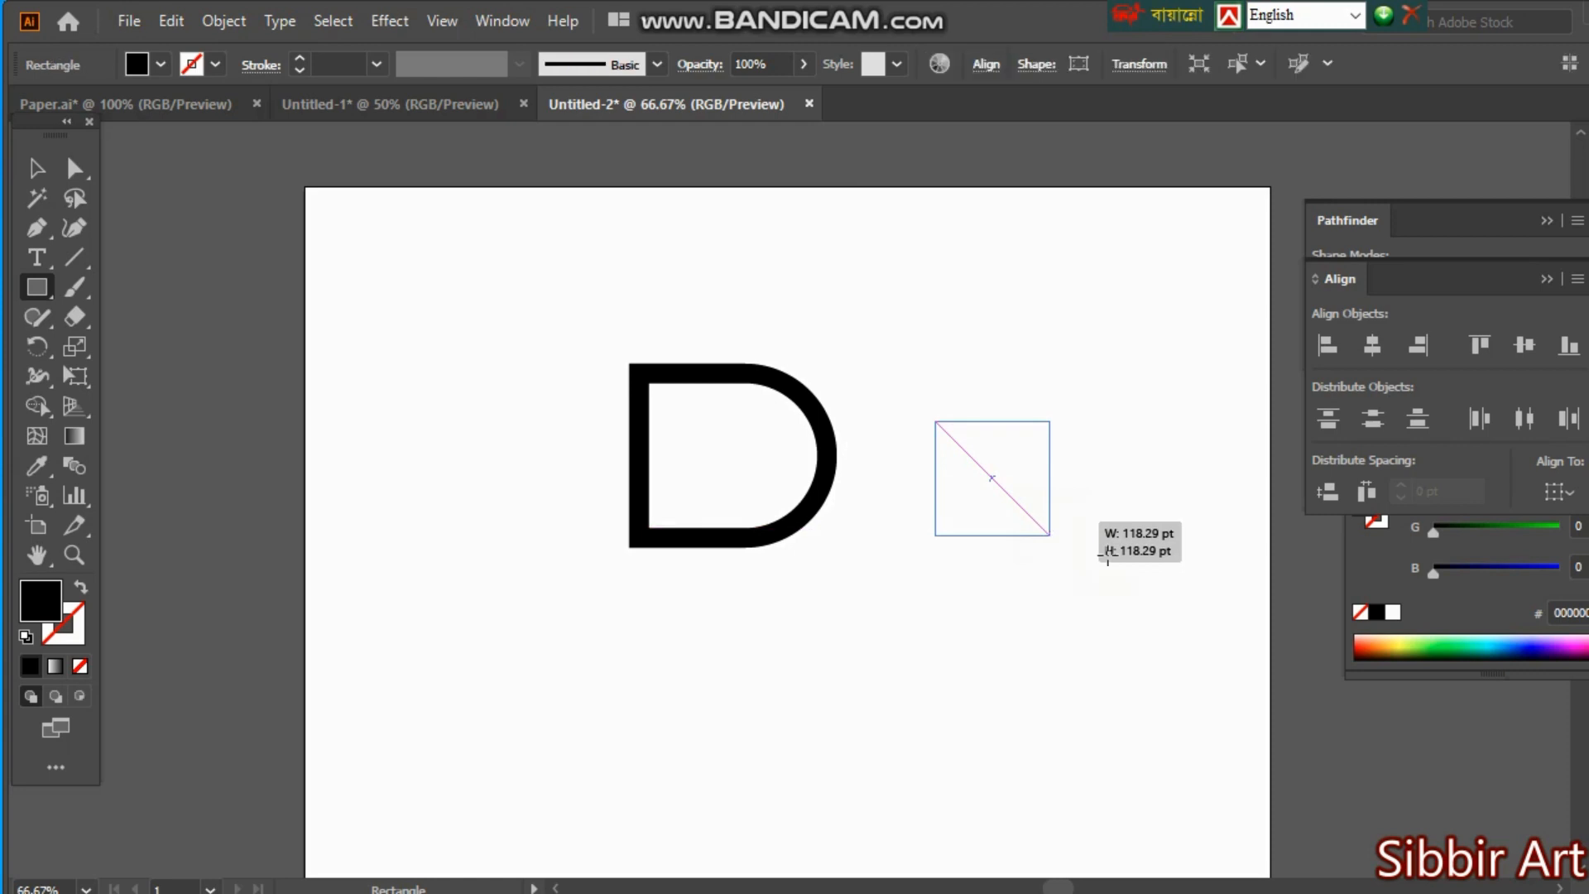
left_click(60, 172)
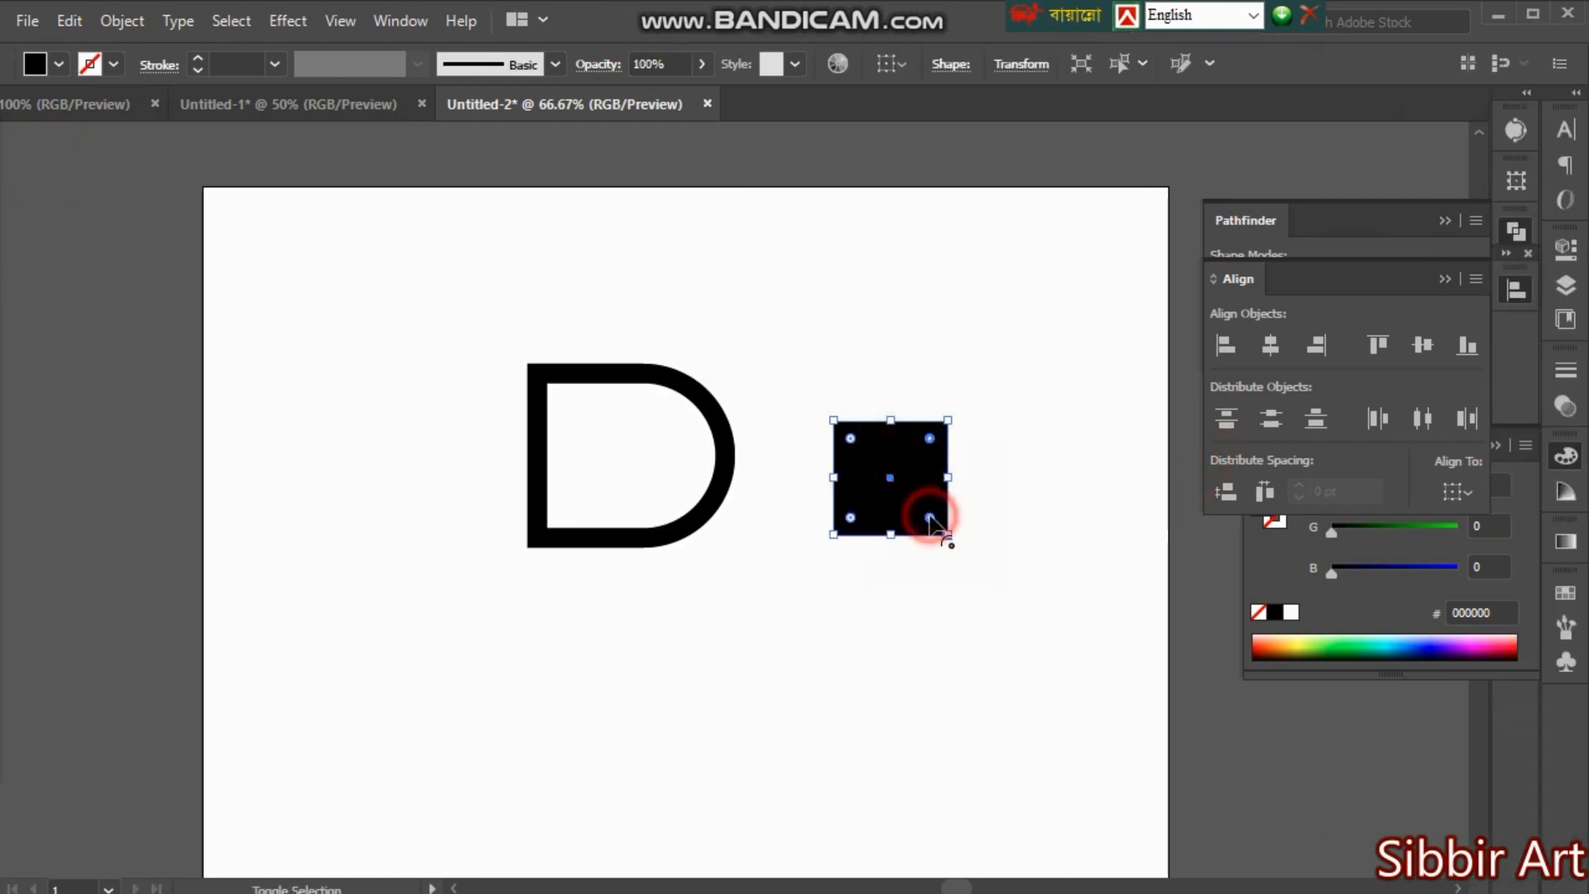
left_click_drag(929, 518, 529, 471)
left_click(954, 643)
Step: Offset the small rounded shape's path by -20 pt with miter joins
left_click(897, 461)
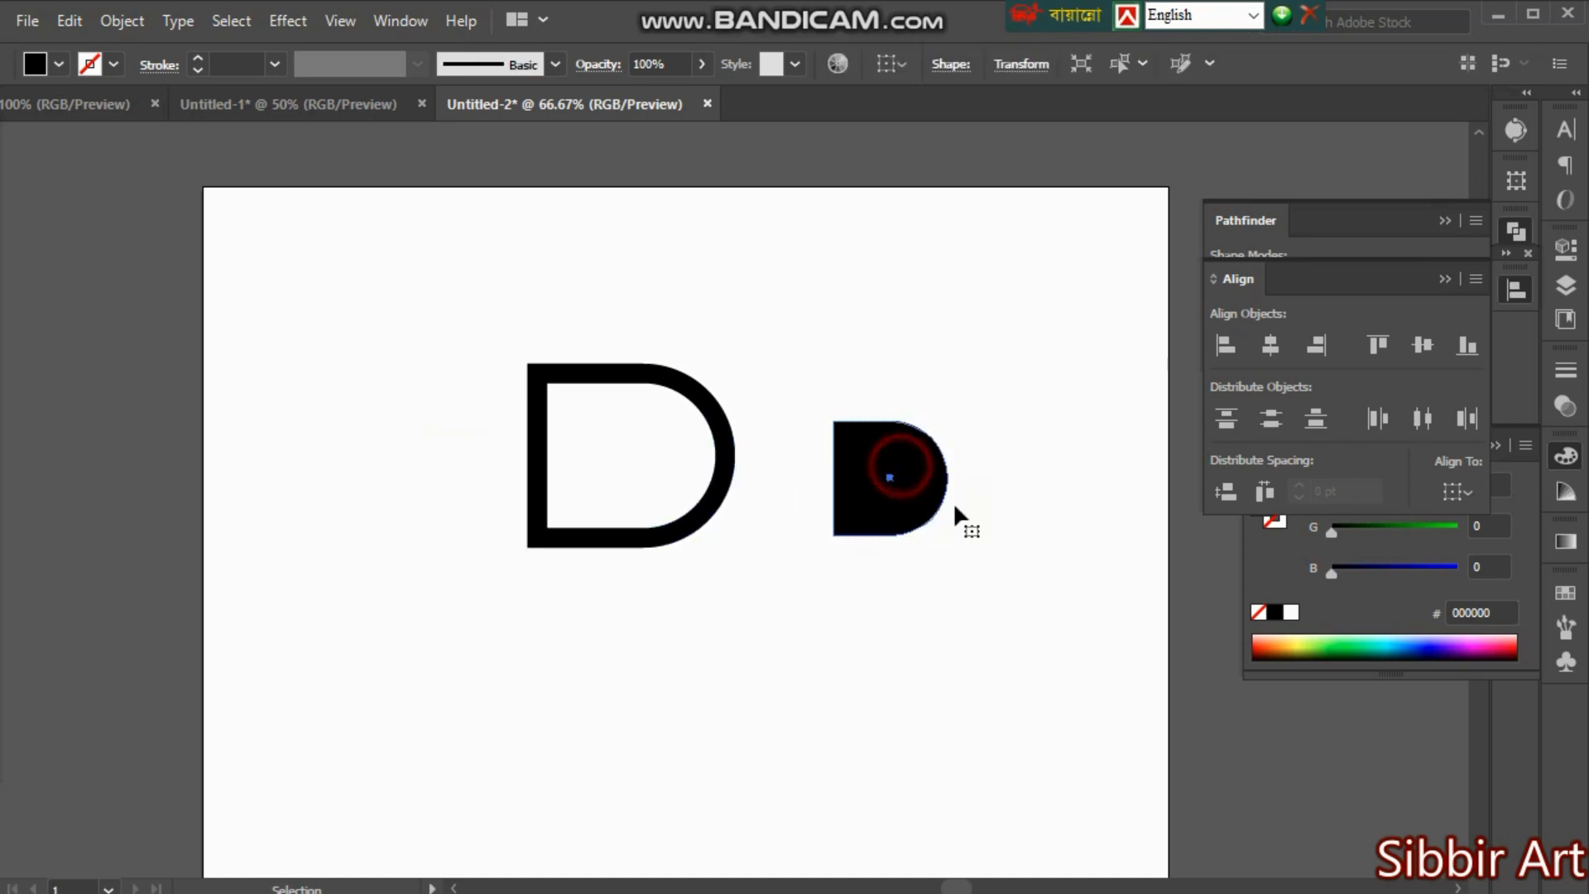
left_click(225, 20)
left_click(344, 603)
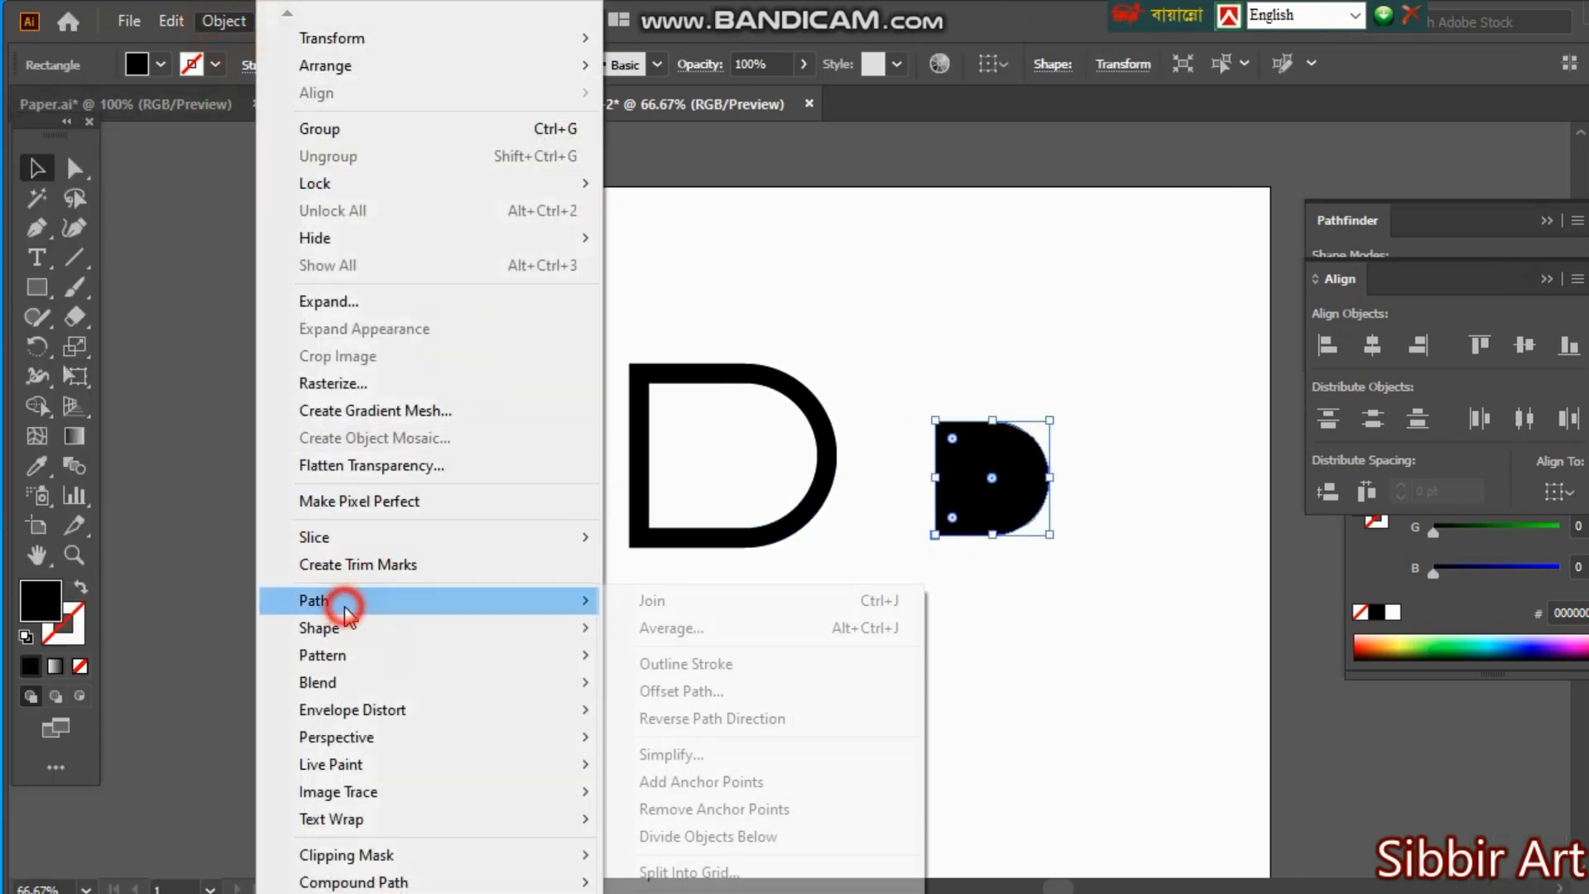
left_click(739, 674)
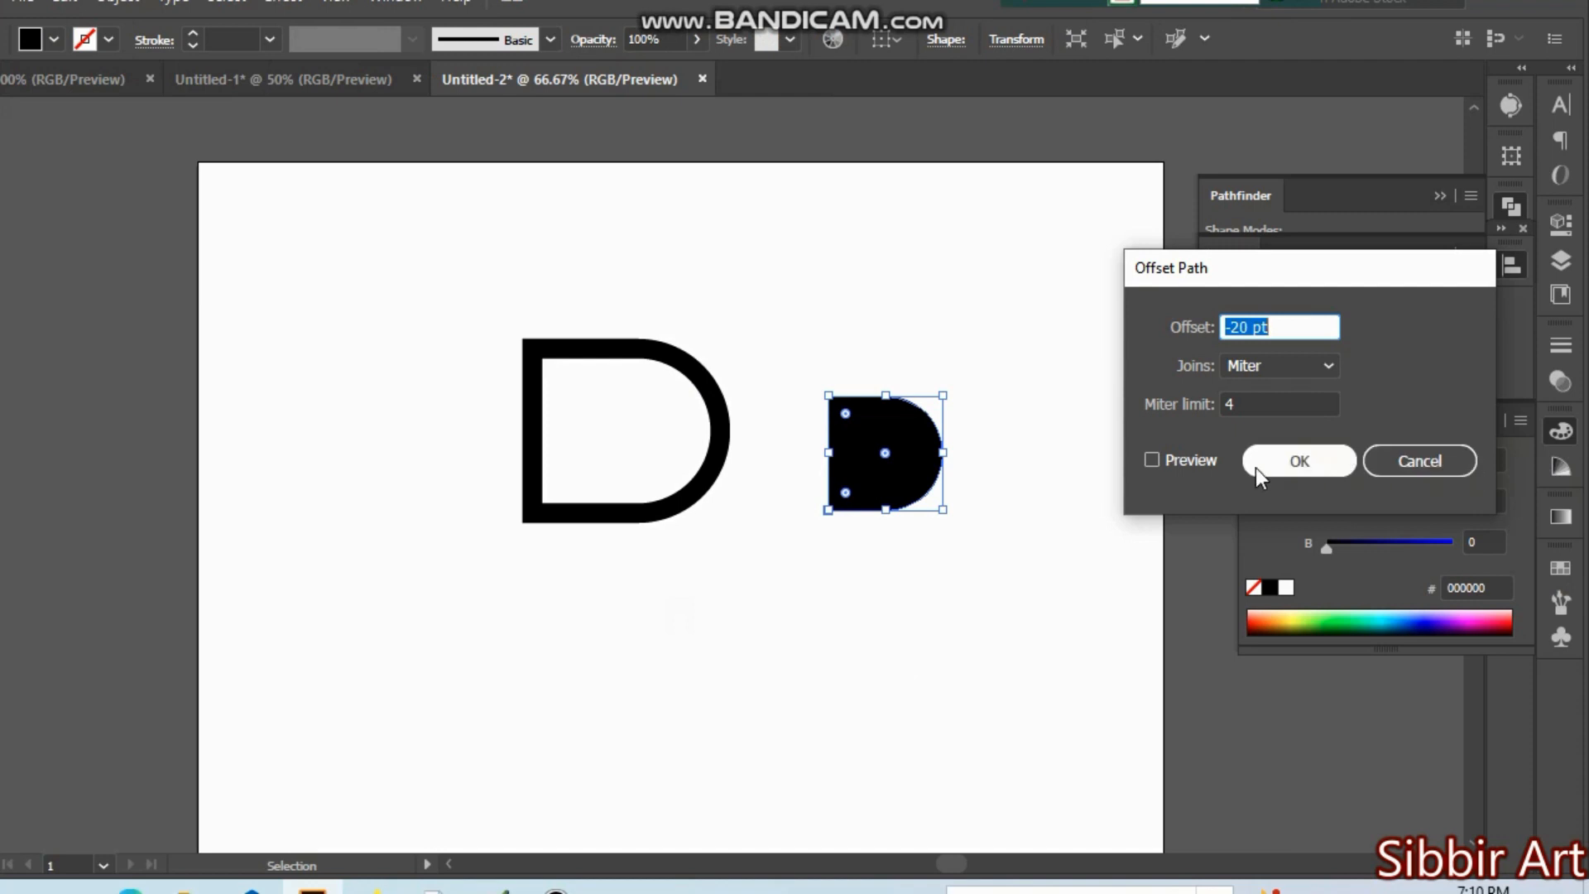
left_click(1260, 458)
left_click(1316, 461)
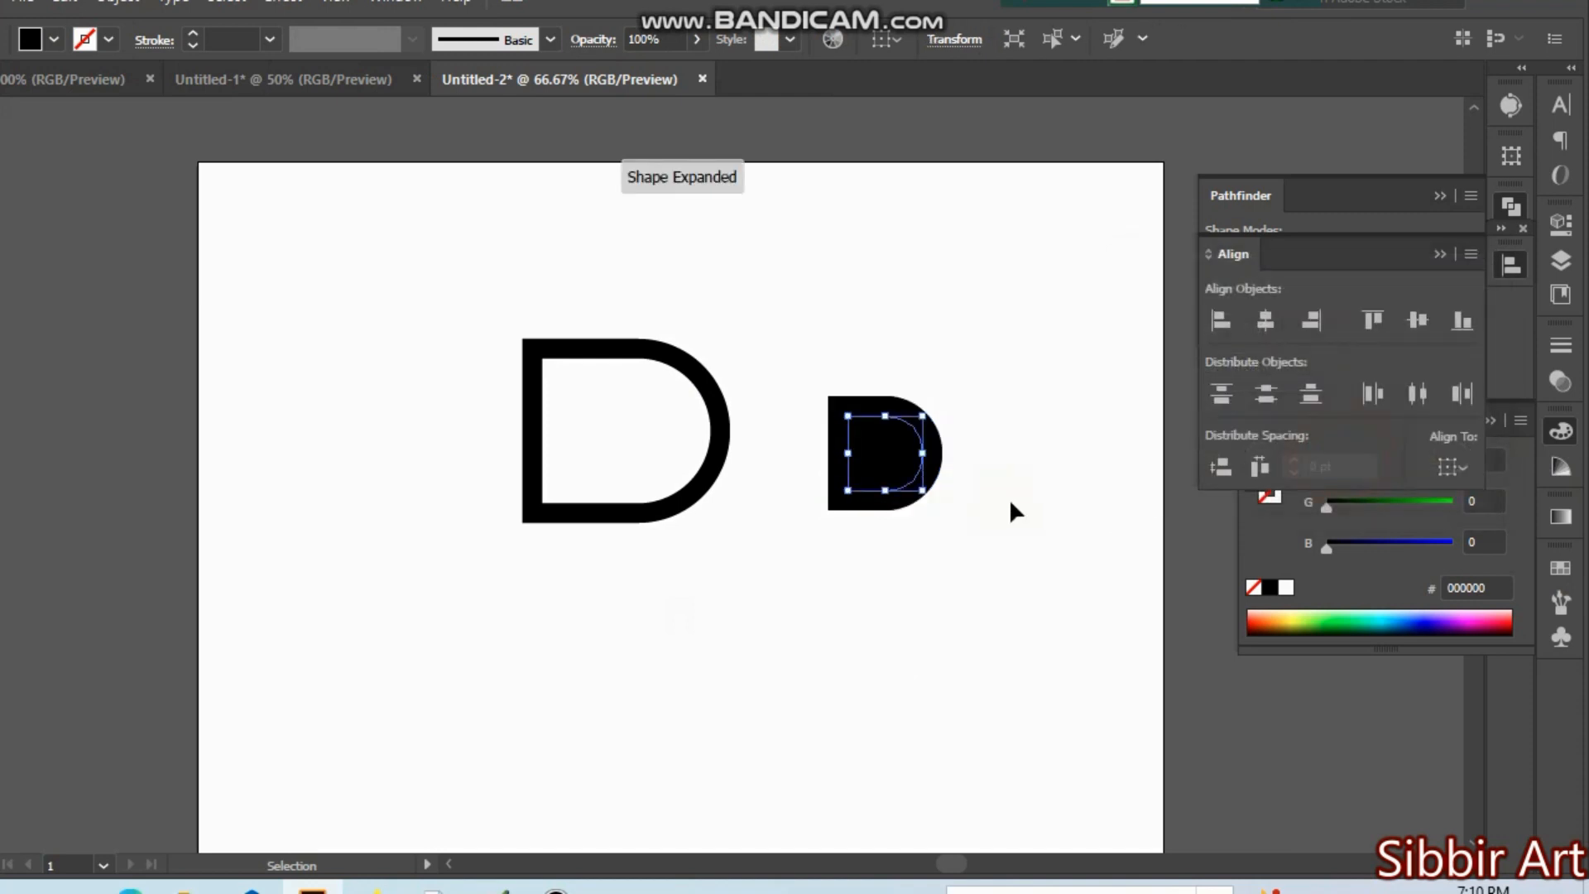
Step: Extend the small shape's inner path by moving its two left anchor points horizontally past the outer shape's left edge
left_click(873, 453)
key("v")
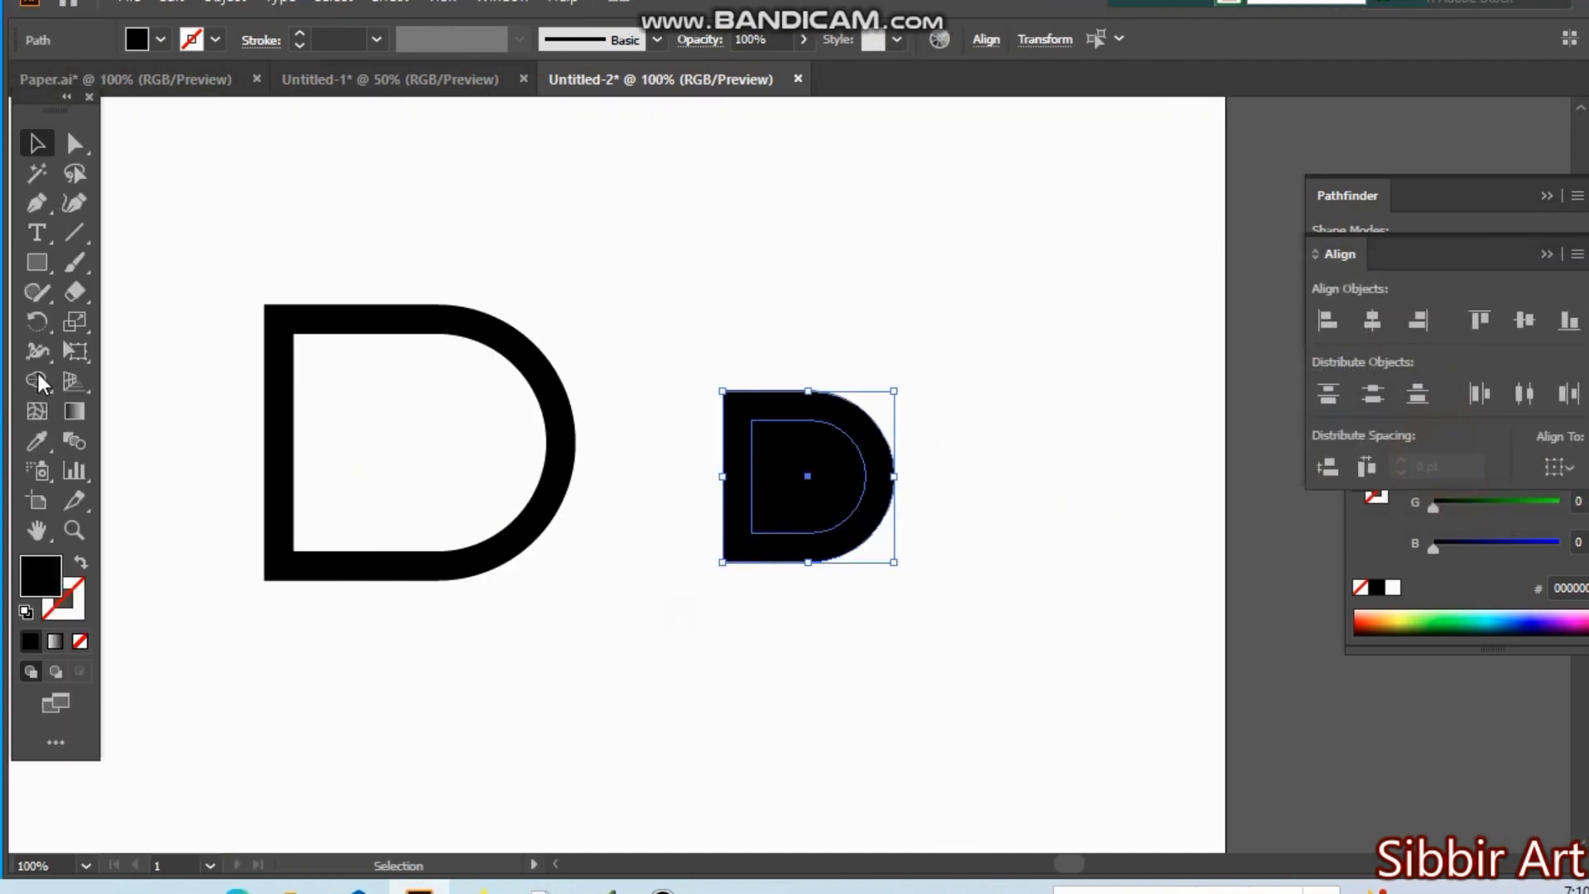
left_click(980, 502)
left_click(798, 463)
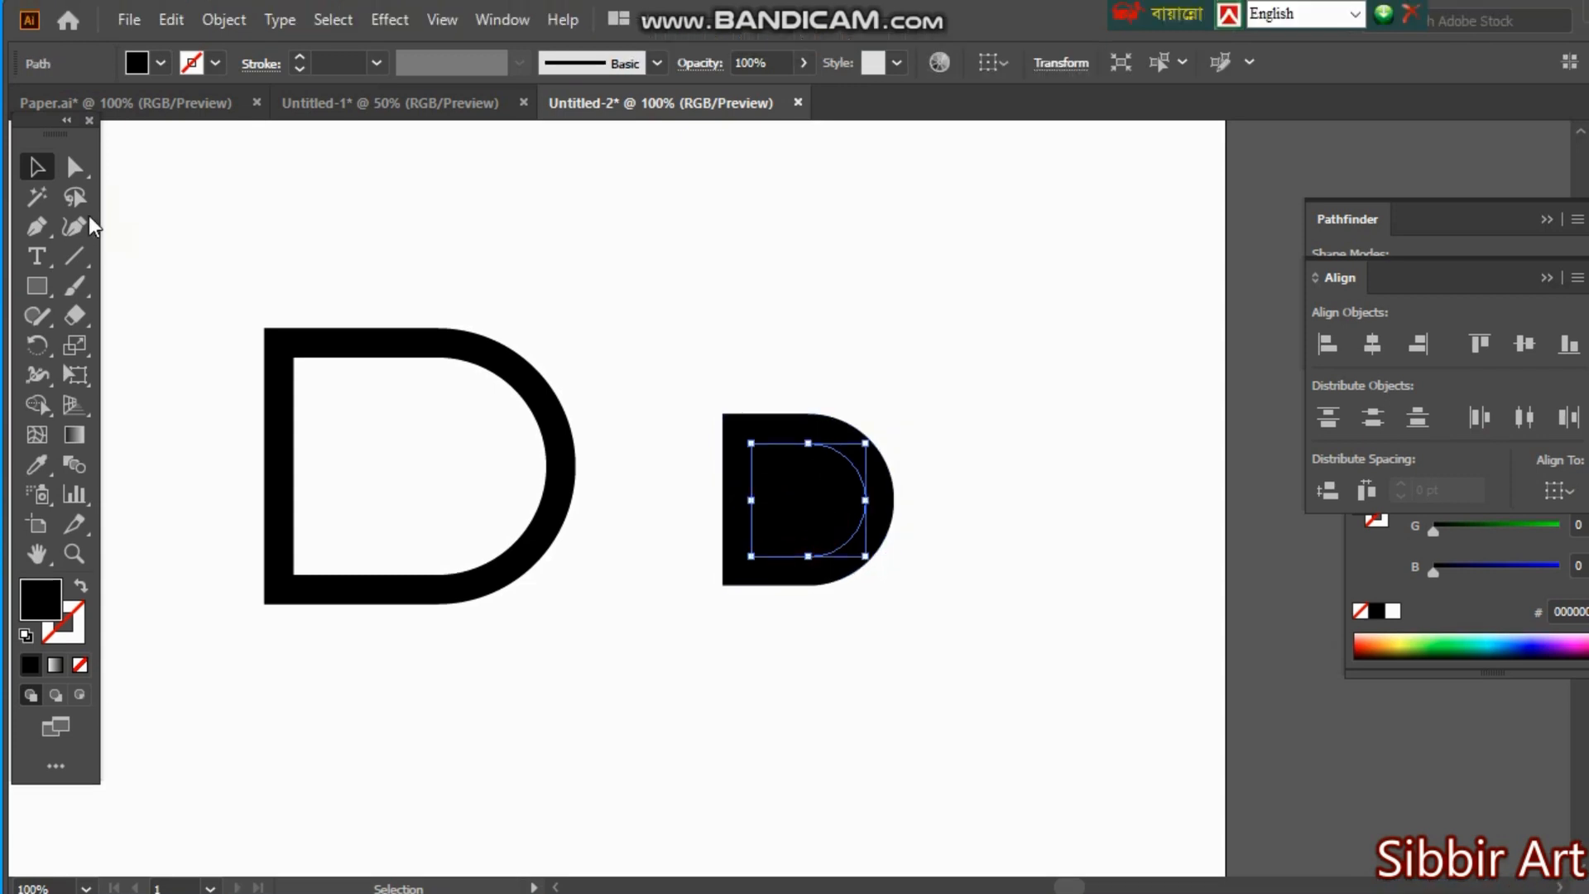
left_click(70, 146)
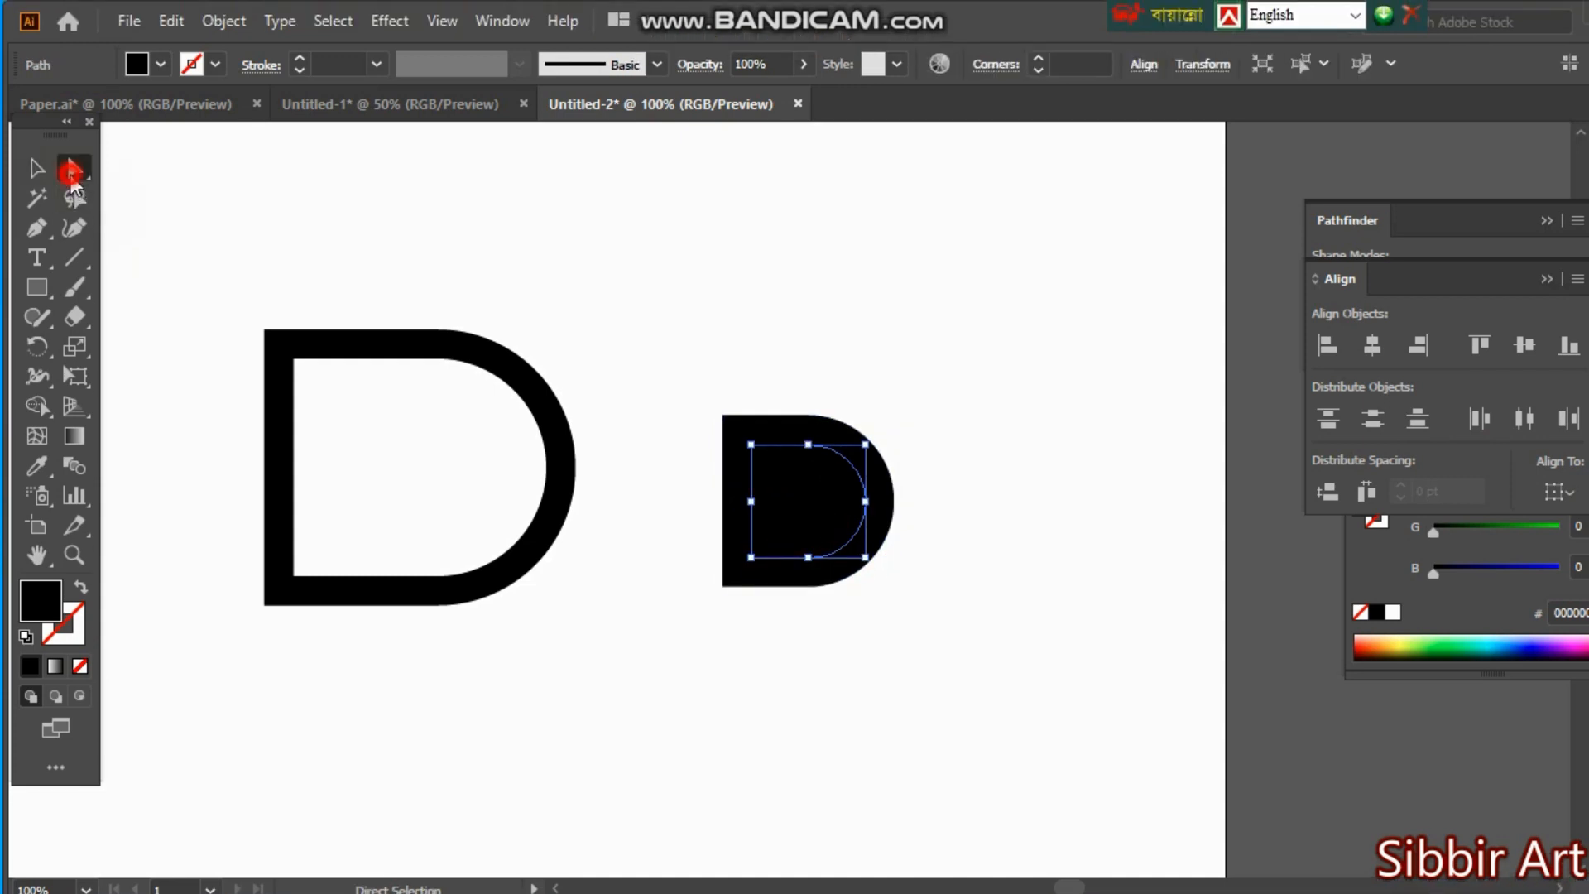
left_click(751, 445)
left_click(751, 557, "shift")
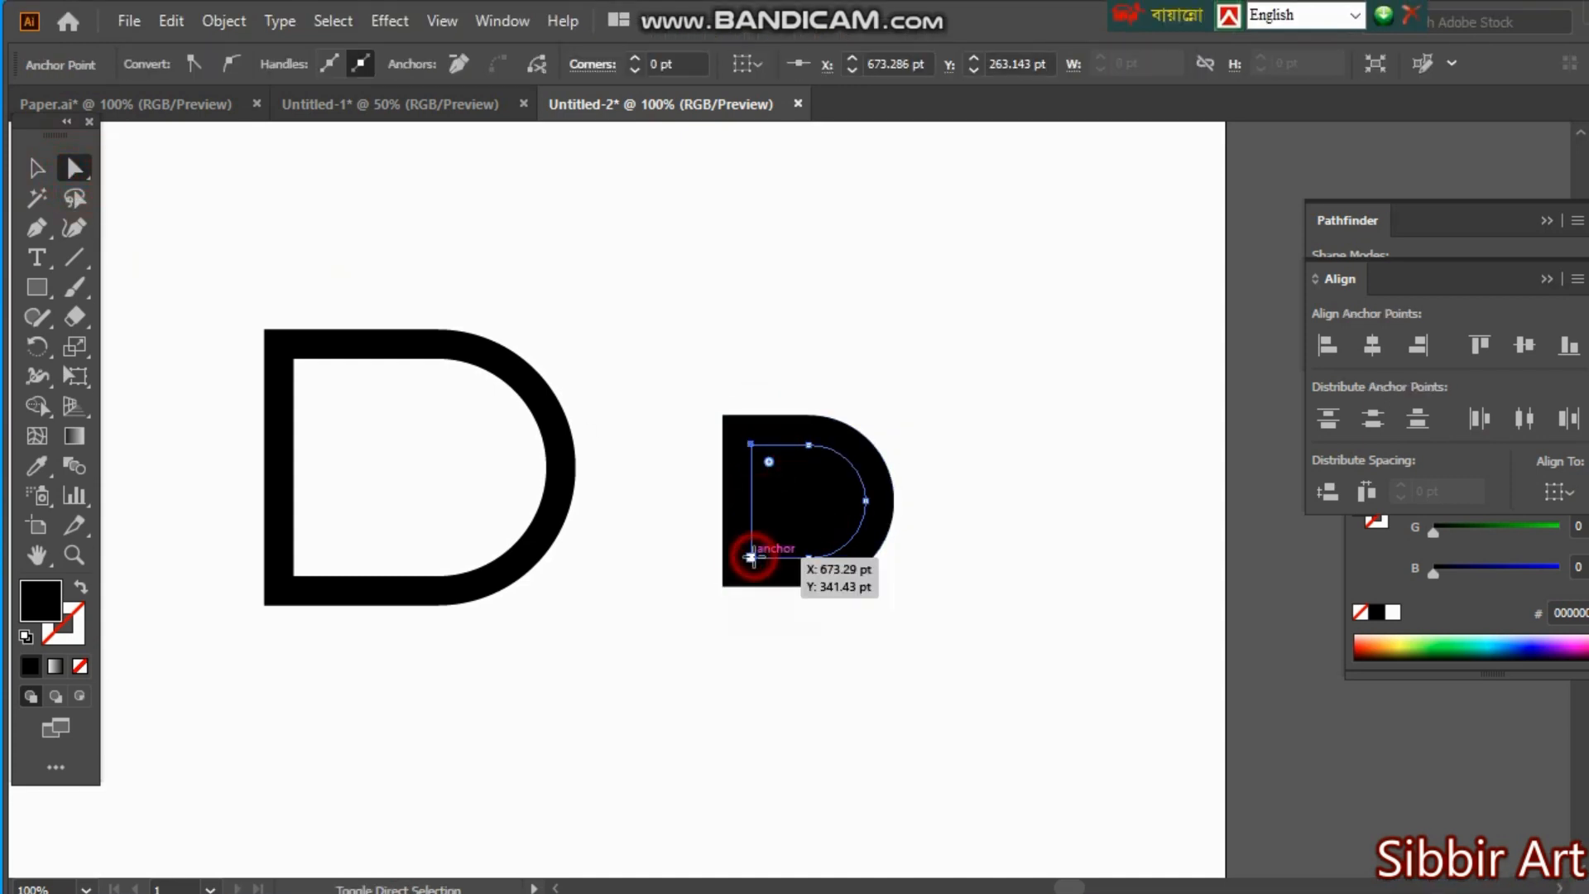
left_click_drag(751, 557, 688, 557)
Step: Subtract the extended inner path from the small shape with Shape Builder, leaving a U shape open on the left
left_click_drag(734, 336, 891, 625)
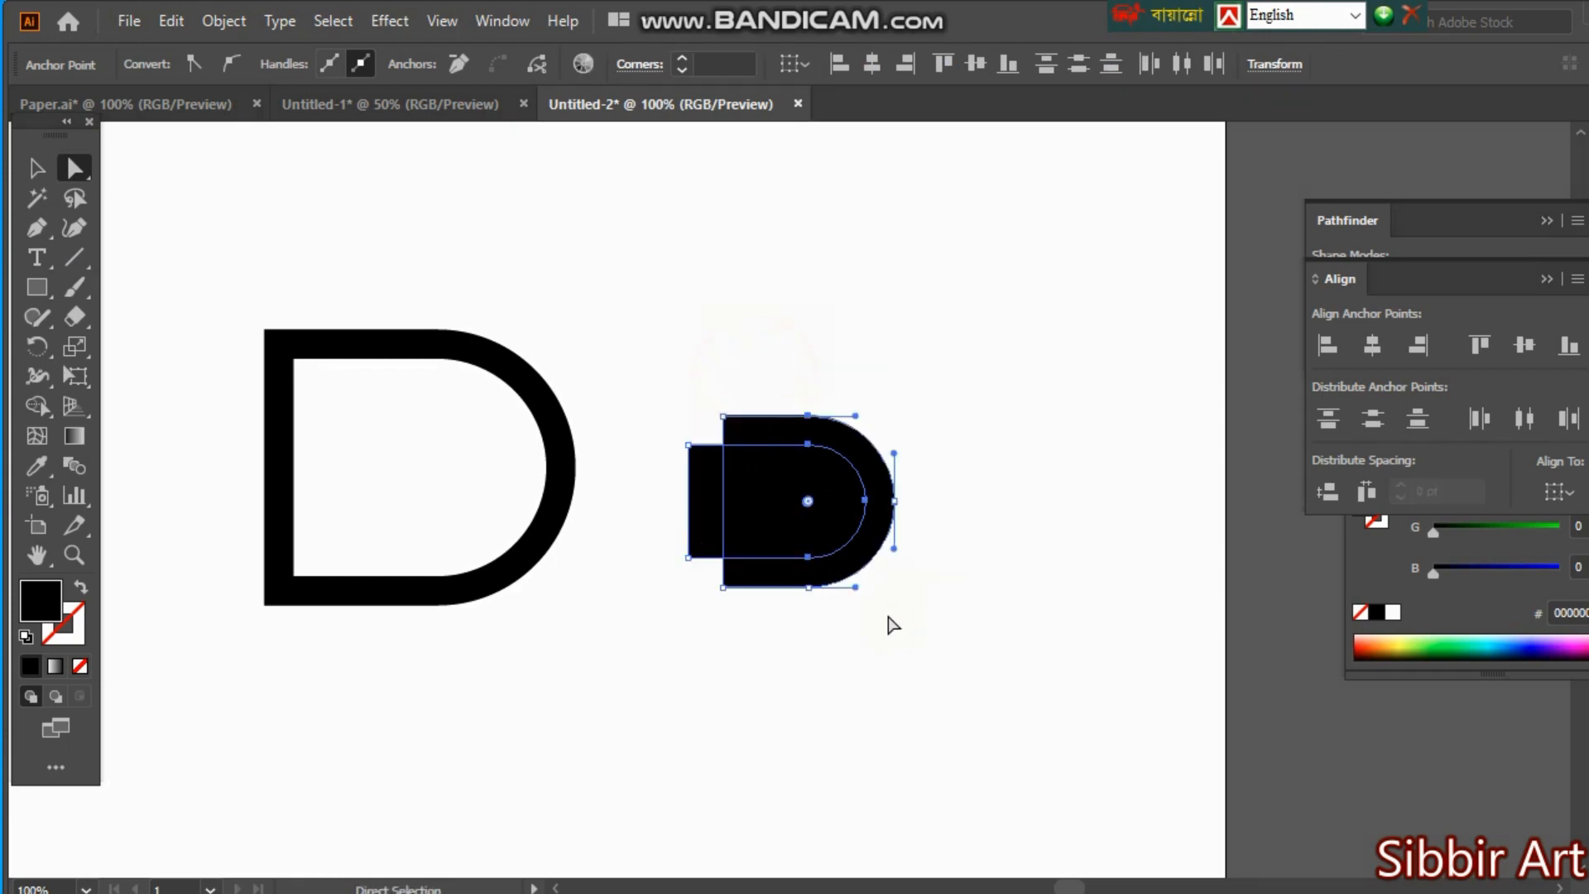
left_click(43, 407)
left_click_drag(663, 518, 757, 523)
left_click(37, 168)
left_click(723, 265)
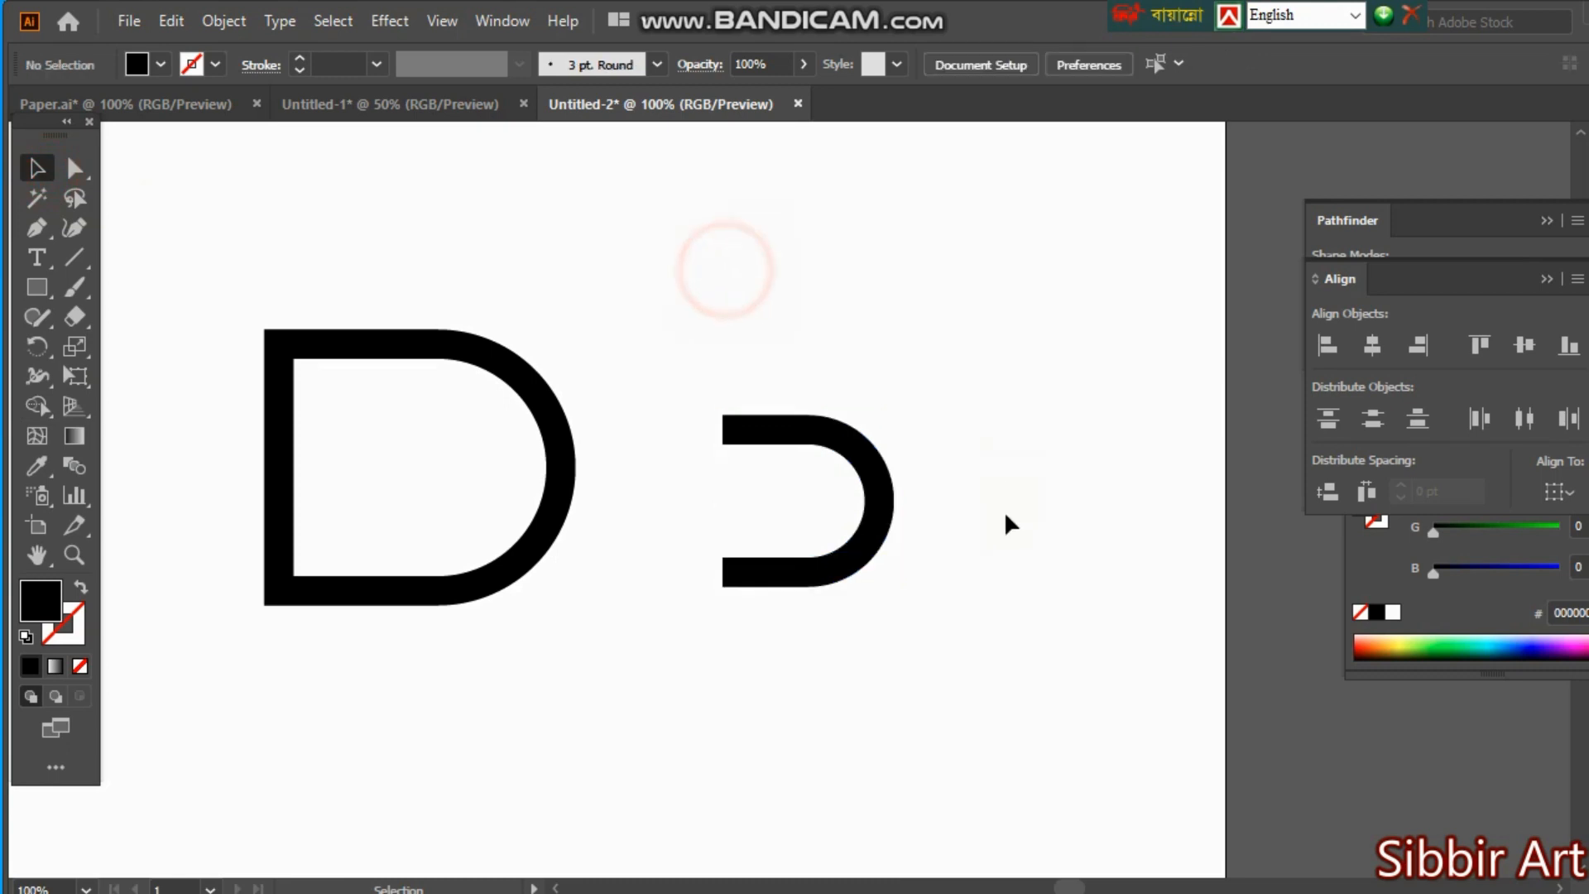
Step: Make a copy of the U shape rotated 180° and move it down and left so both pieces interlock
left_click(873, 509)
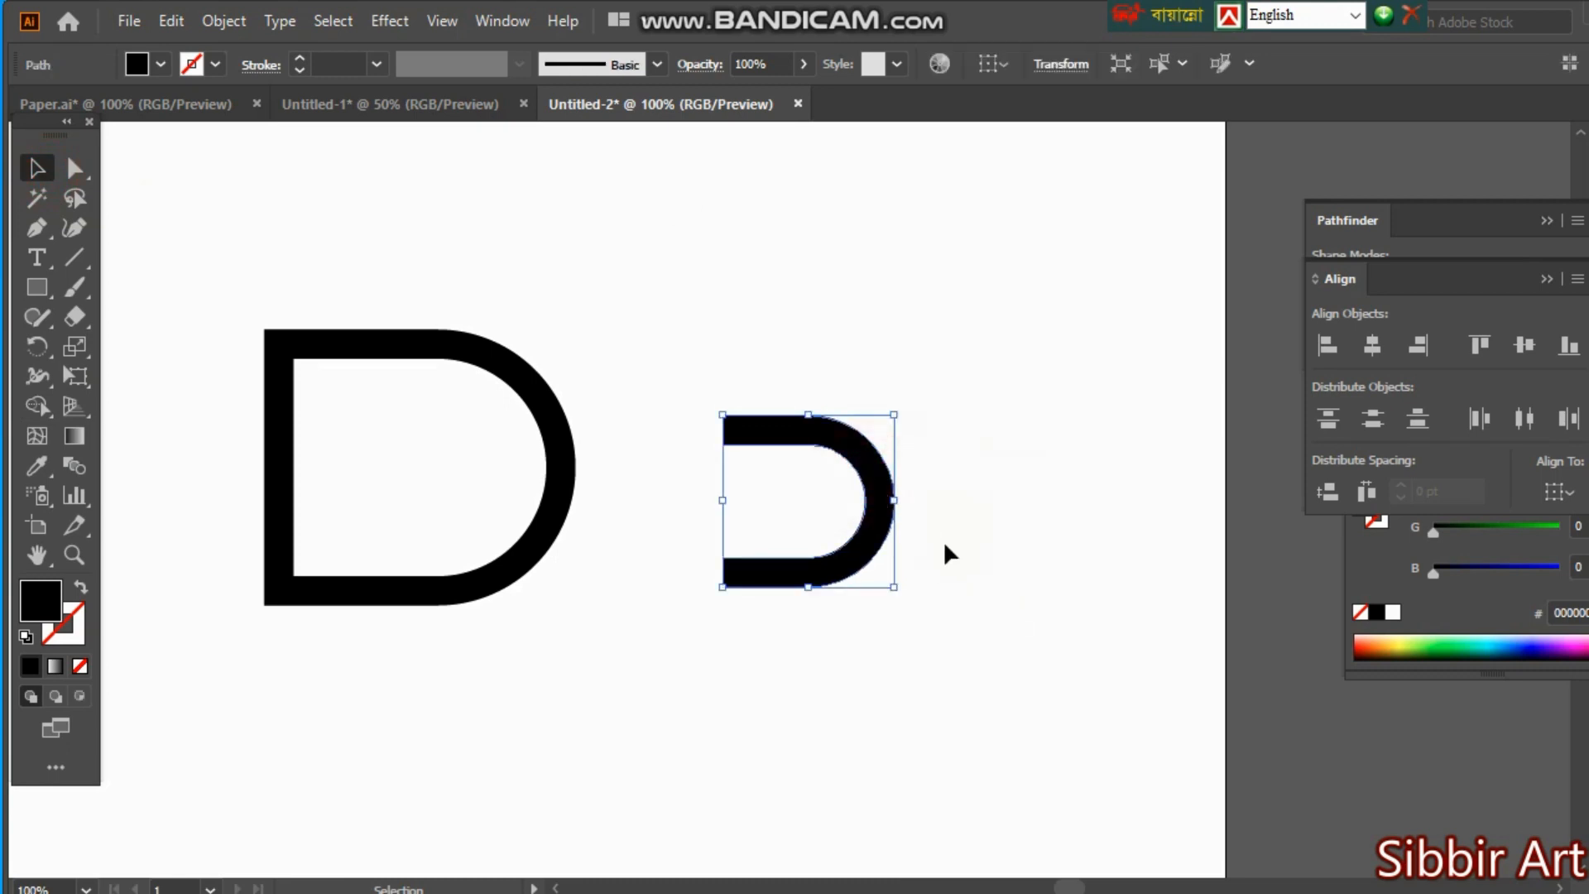
double_click(36, 346)
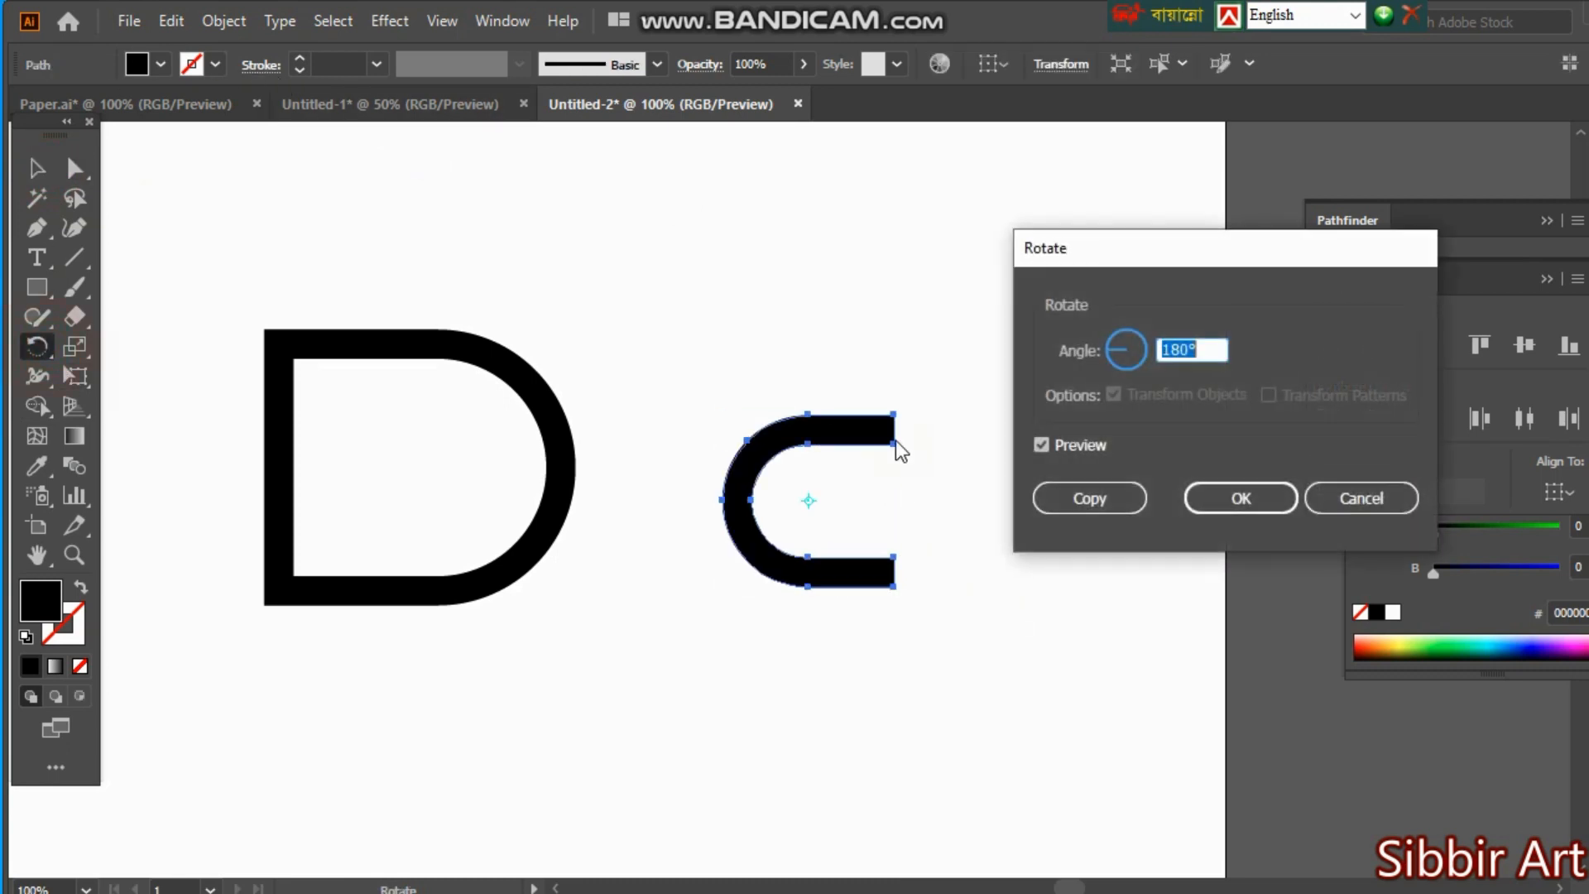
left_click(1026, 497)
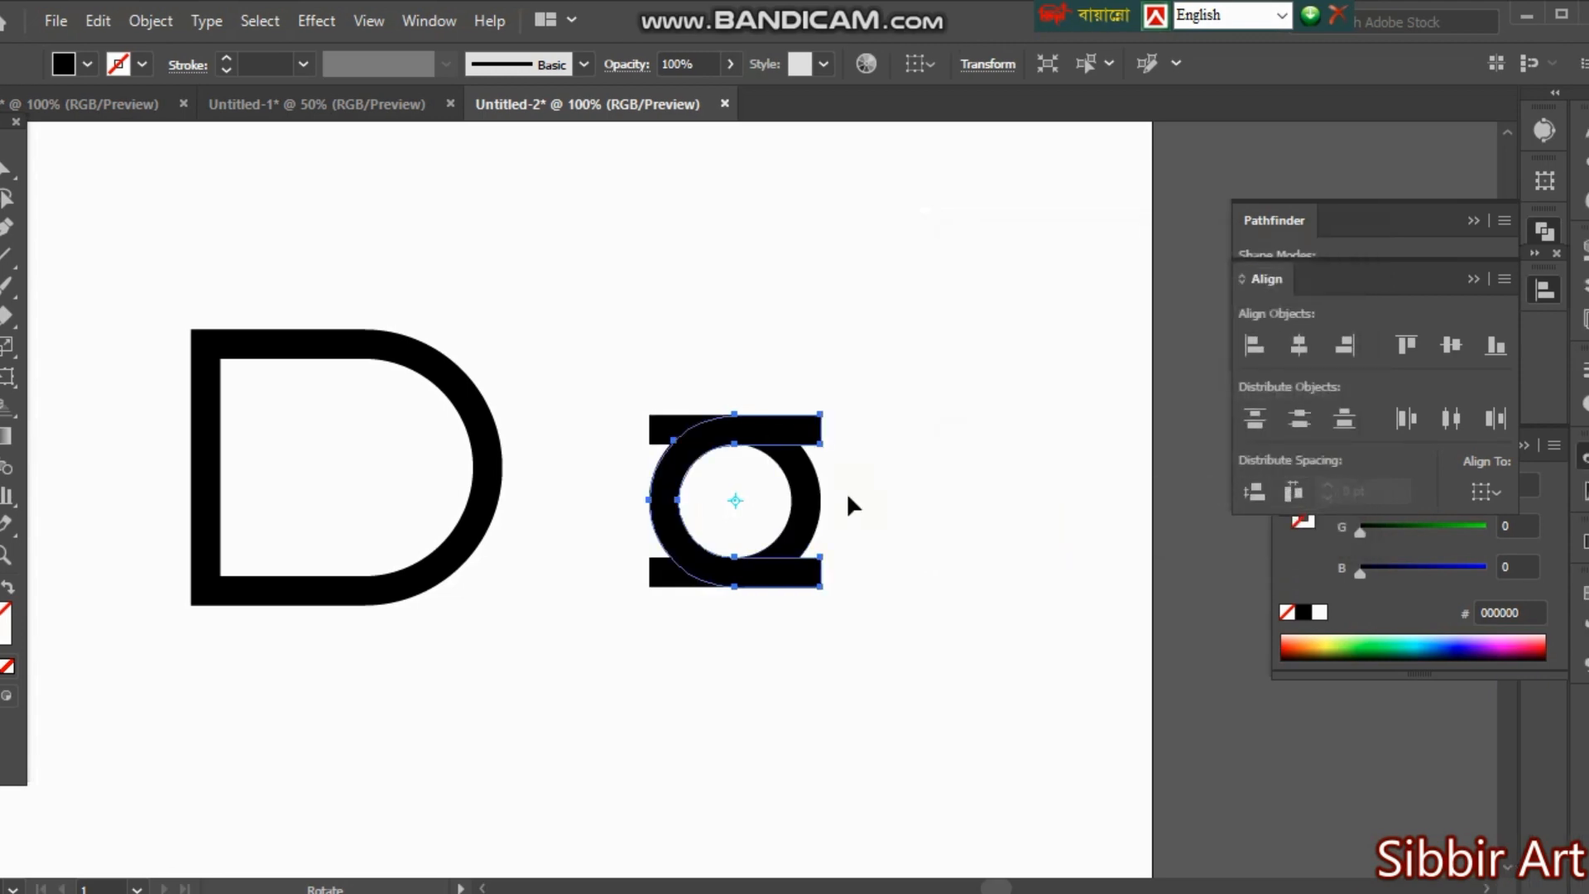
key("v")
left_click_drag(775, 445, 707, 494)
left_click(940, 572)
Step: Scale both interlocking pieces down proportionally about their center and place them inside the outlined D
left_click_drag(660, 312, 922, 680)
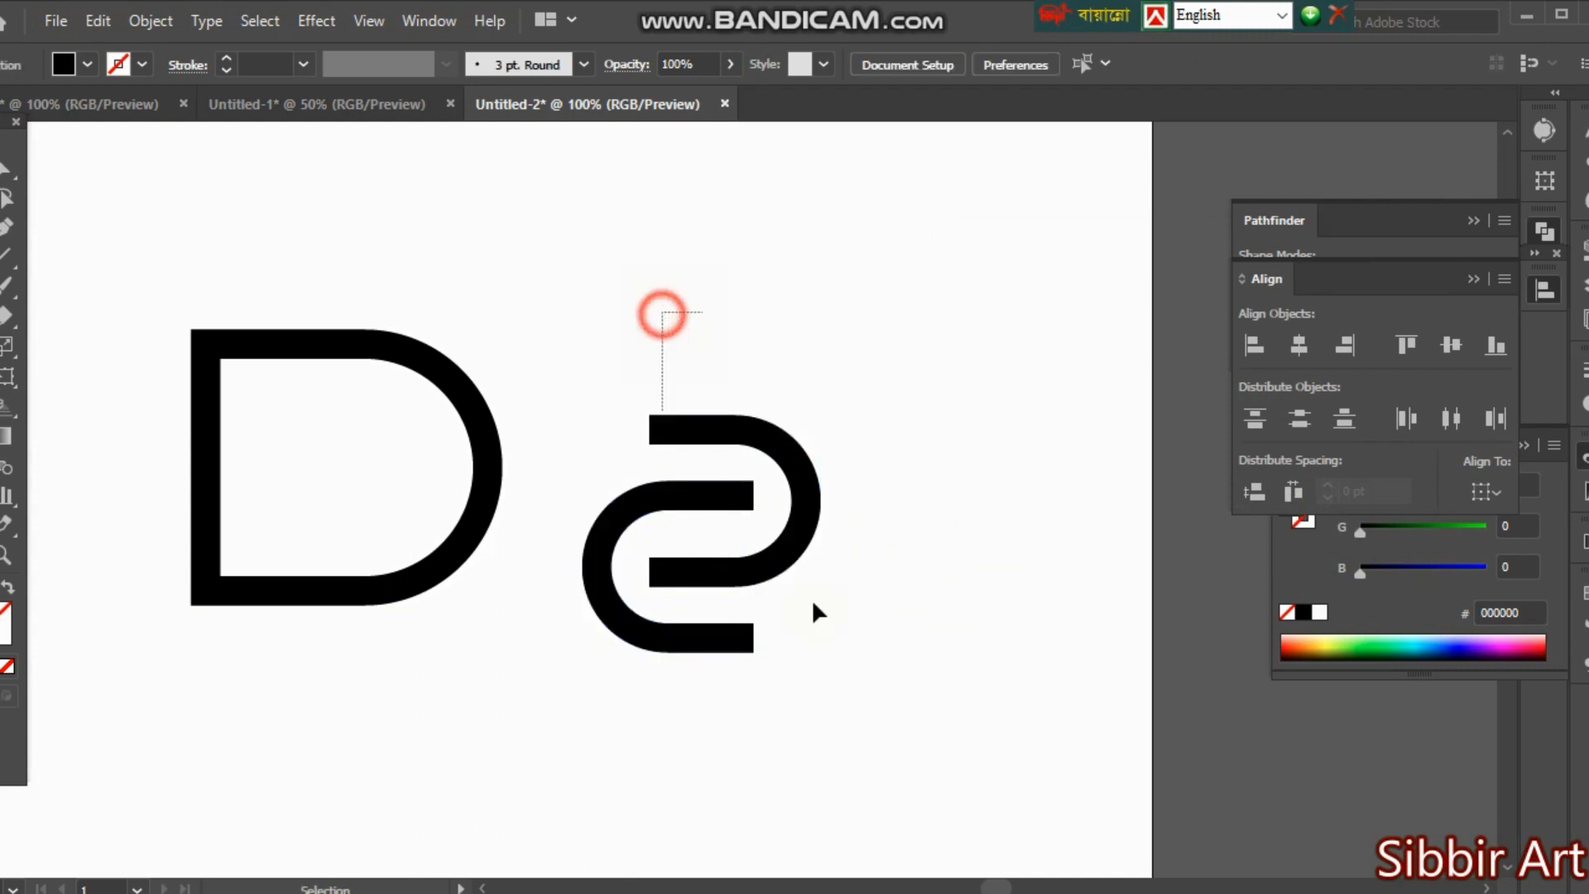
left_click_drag(819, 692, 964, 663)
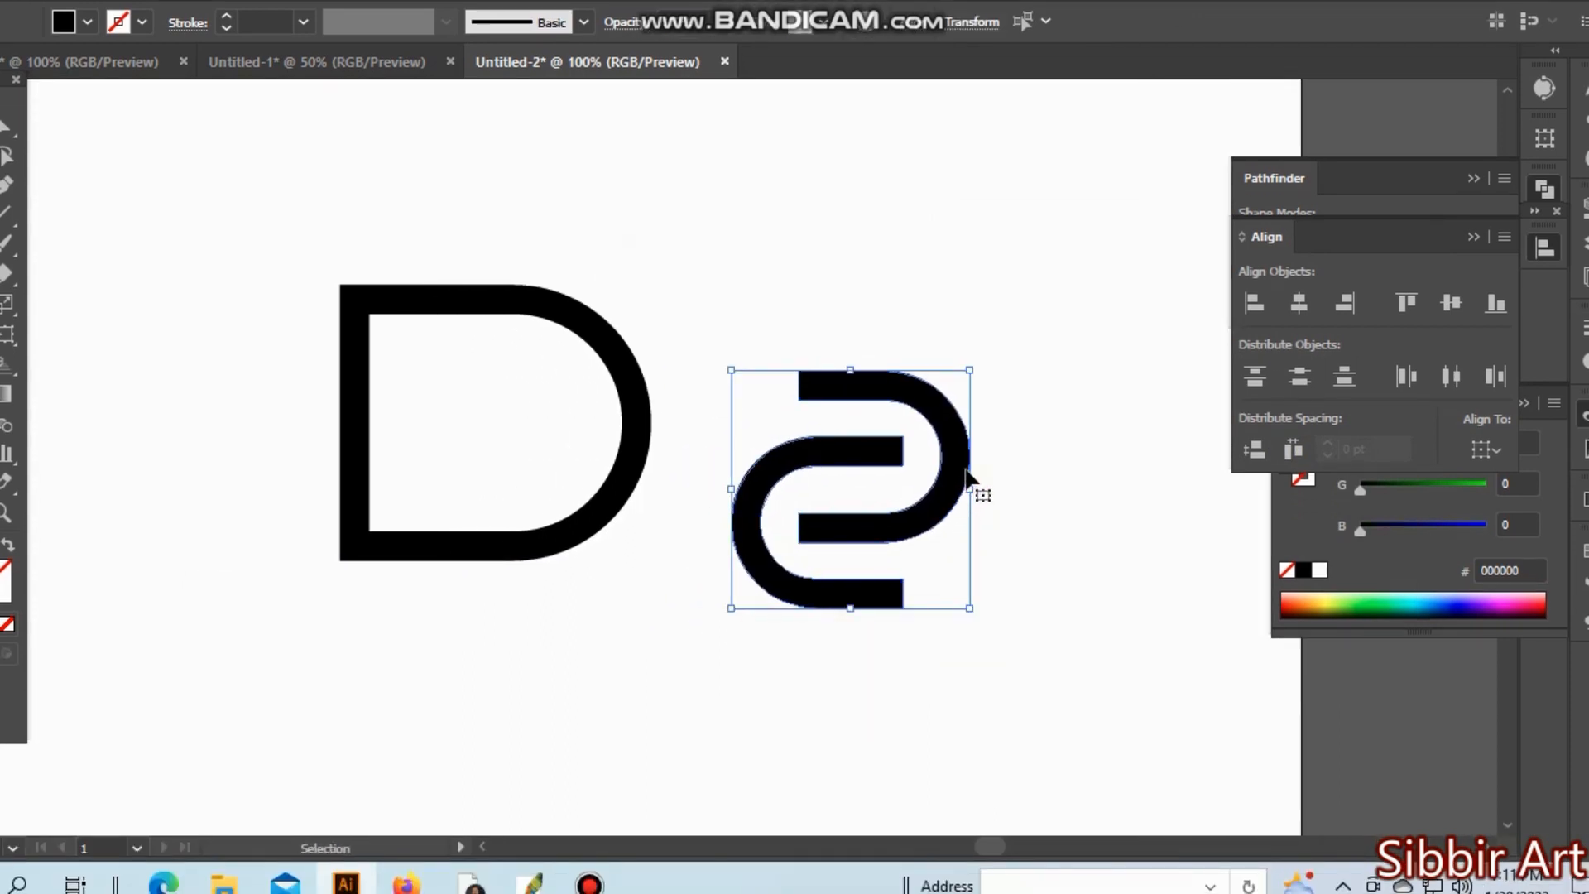
left_click_drag(969, 487, 924, 488)
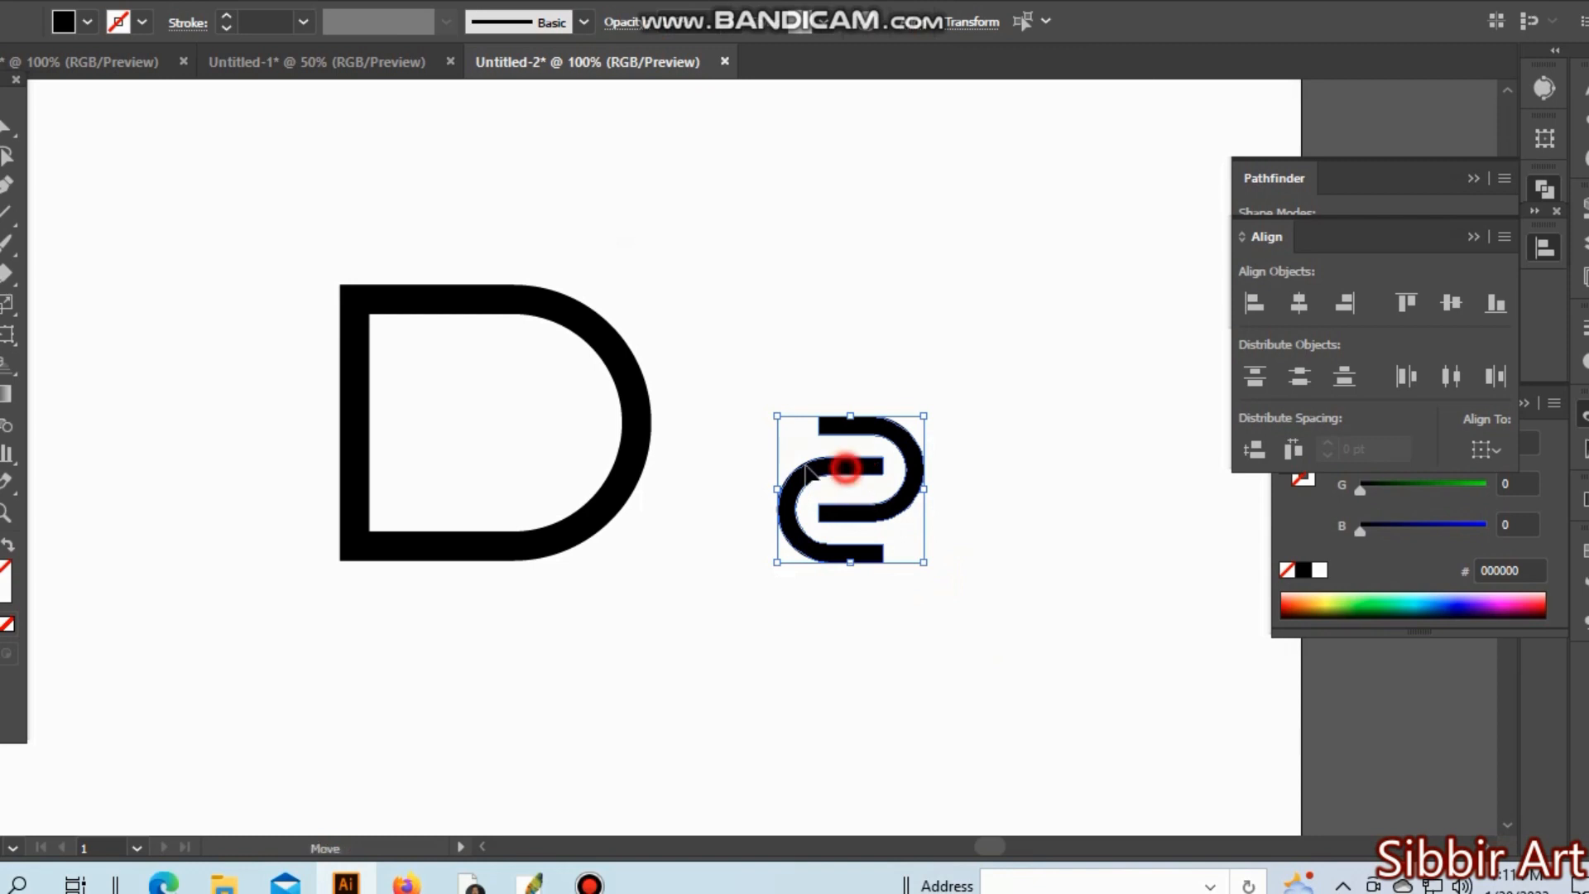
left_click_drag(840, 458, 477, 407)
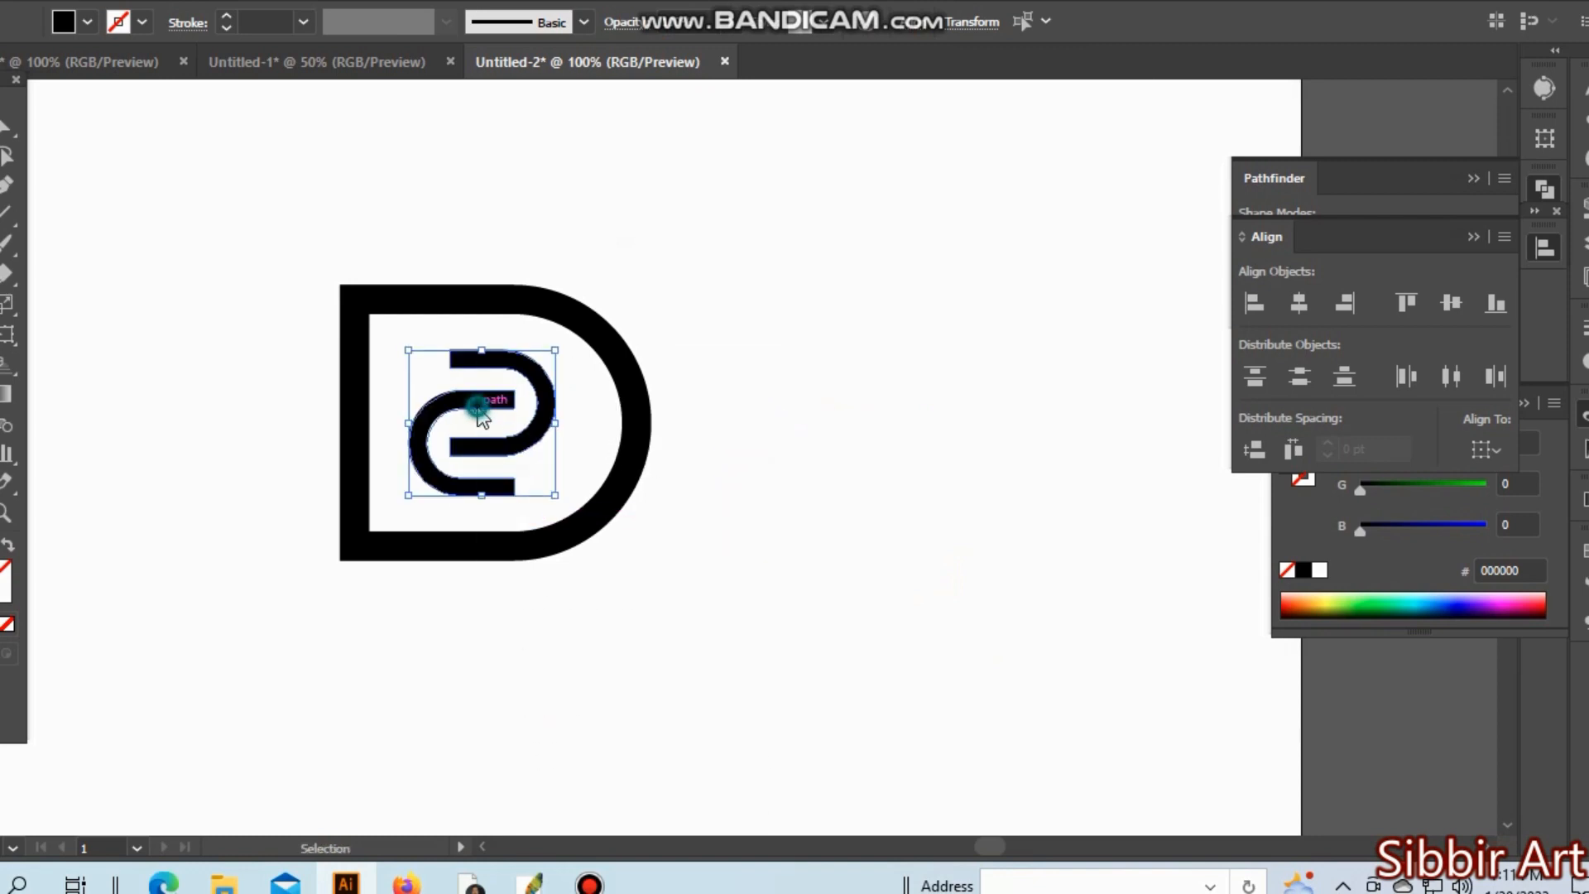
Step: Group the two interlocking pieces and center them vertically on the outlined D as the key object
right_click(478, 408)
left_click(550, 508)
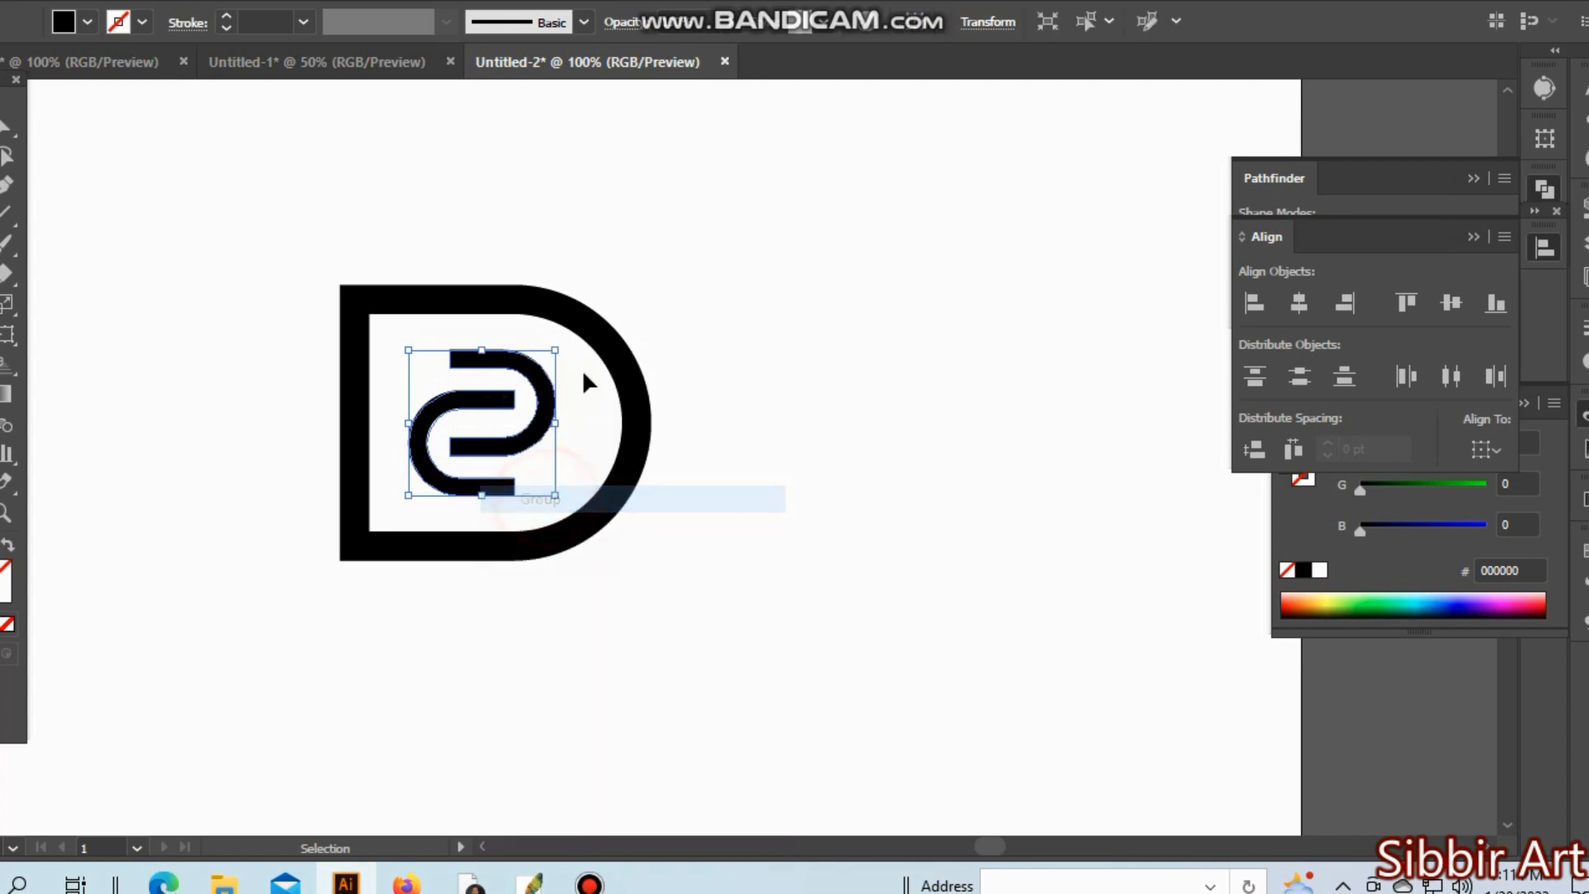
left_click(623, 355, "shift")
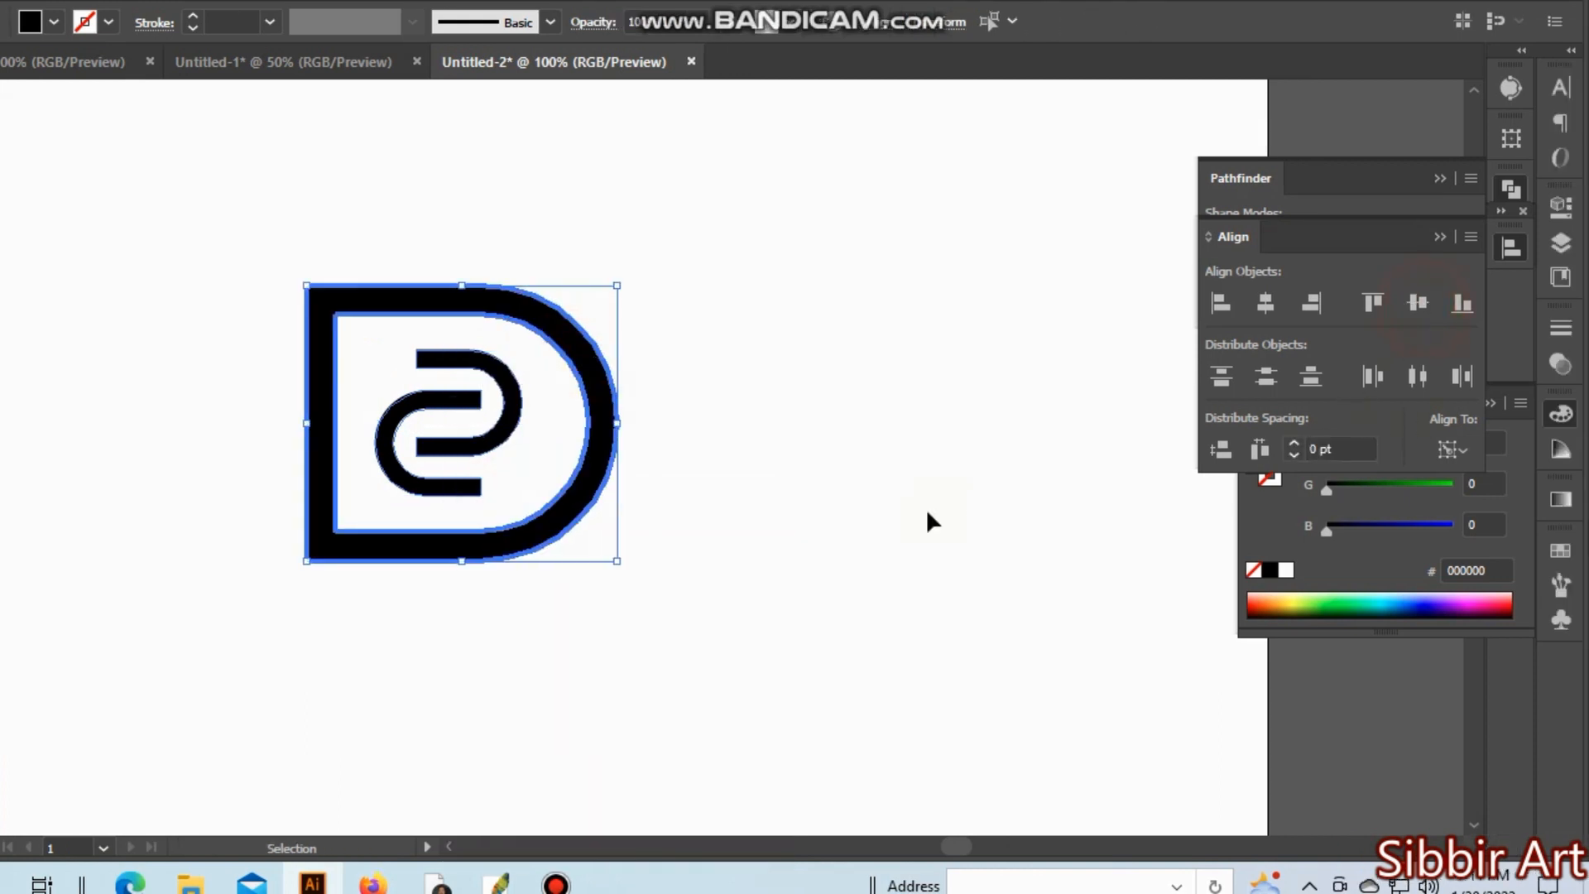
left_click(936, 507)
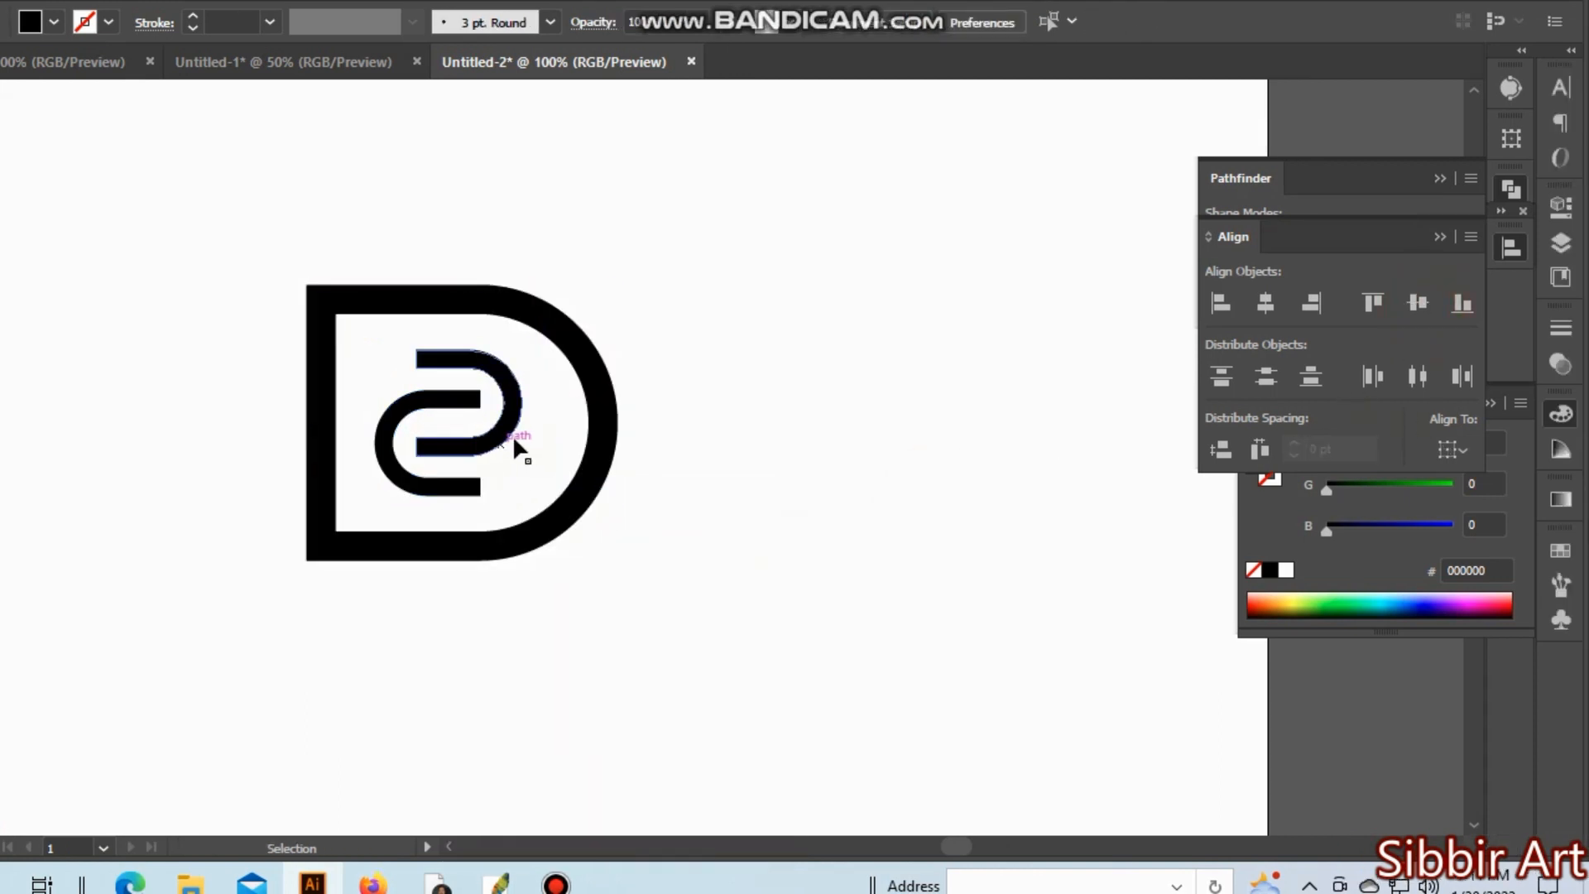
Step: Reflect the interlocking group inside the D across the vertical axis so it reads as an S
left_click(470, 477)
key("ctrl+=")
left_click(921, 549)
left_click(709, 403)
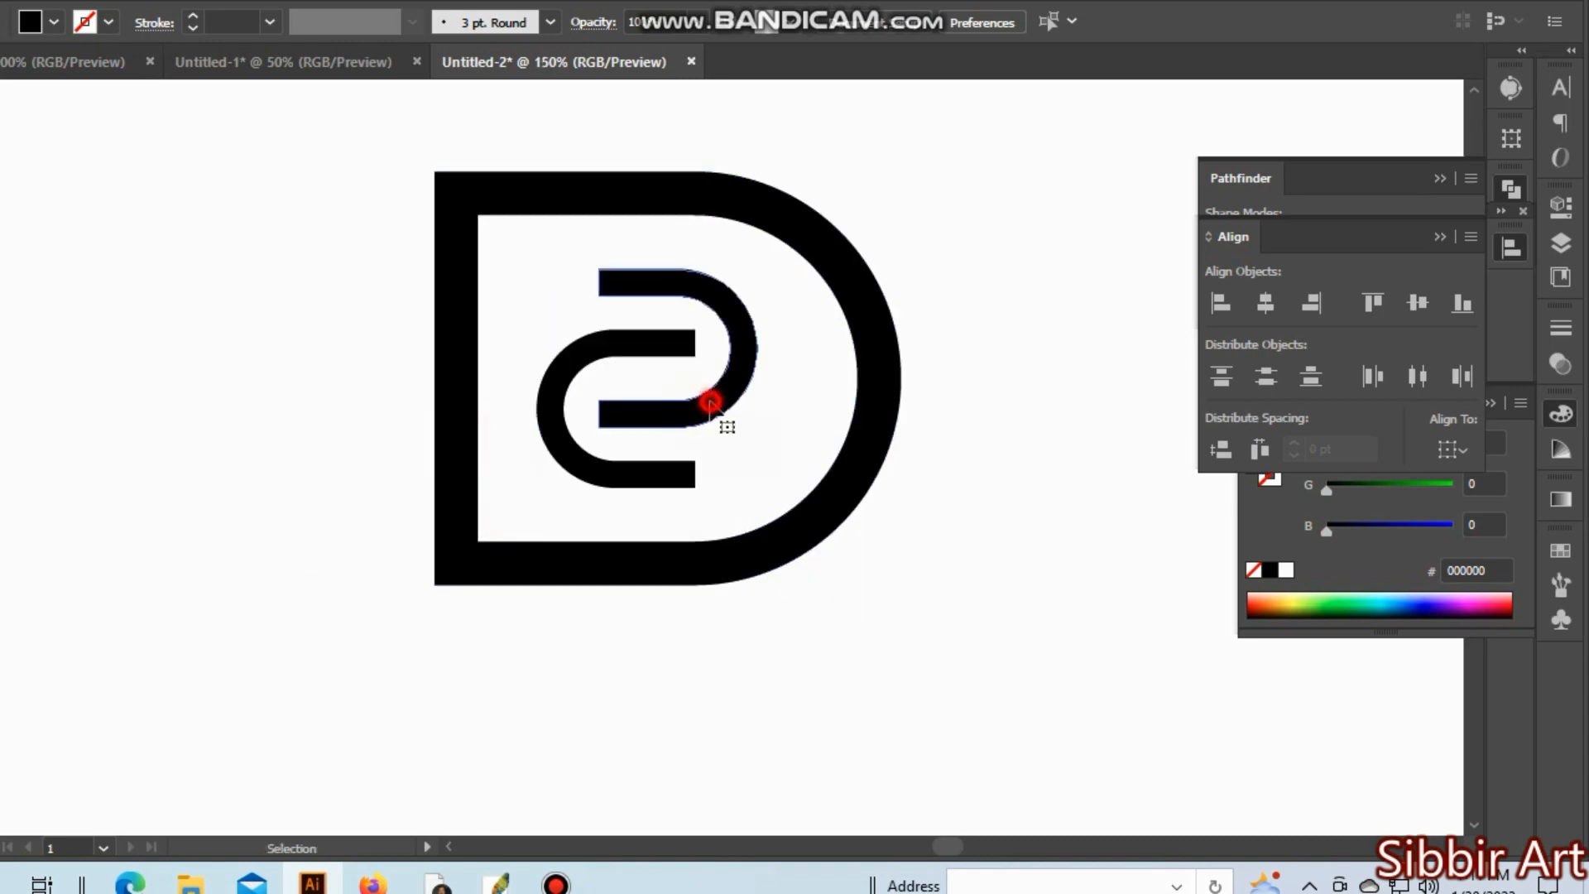
left_click(931, 578)
left_click(670, 419)
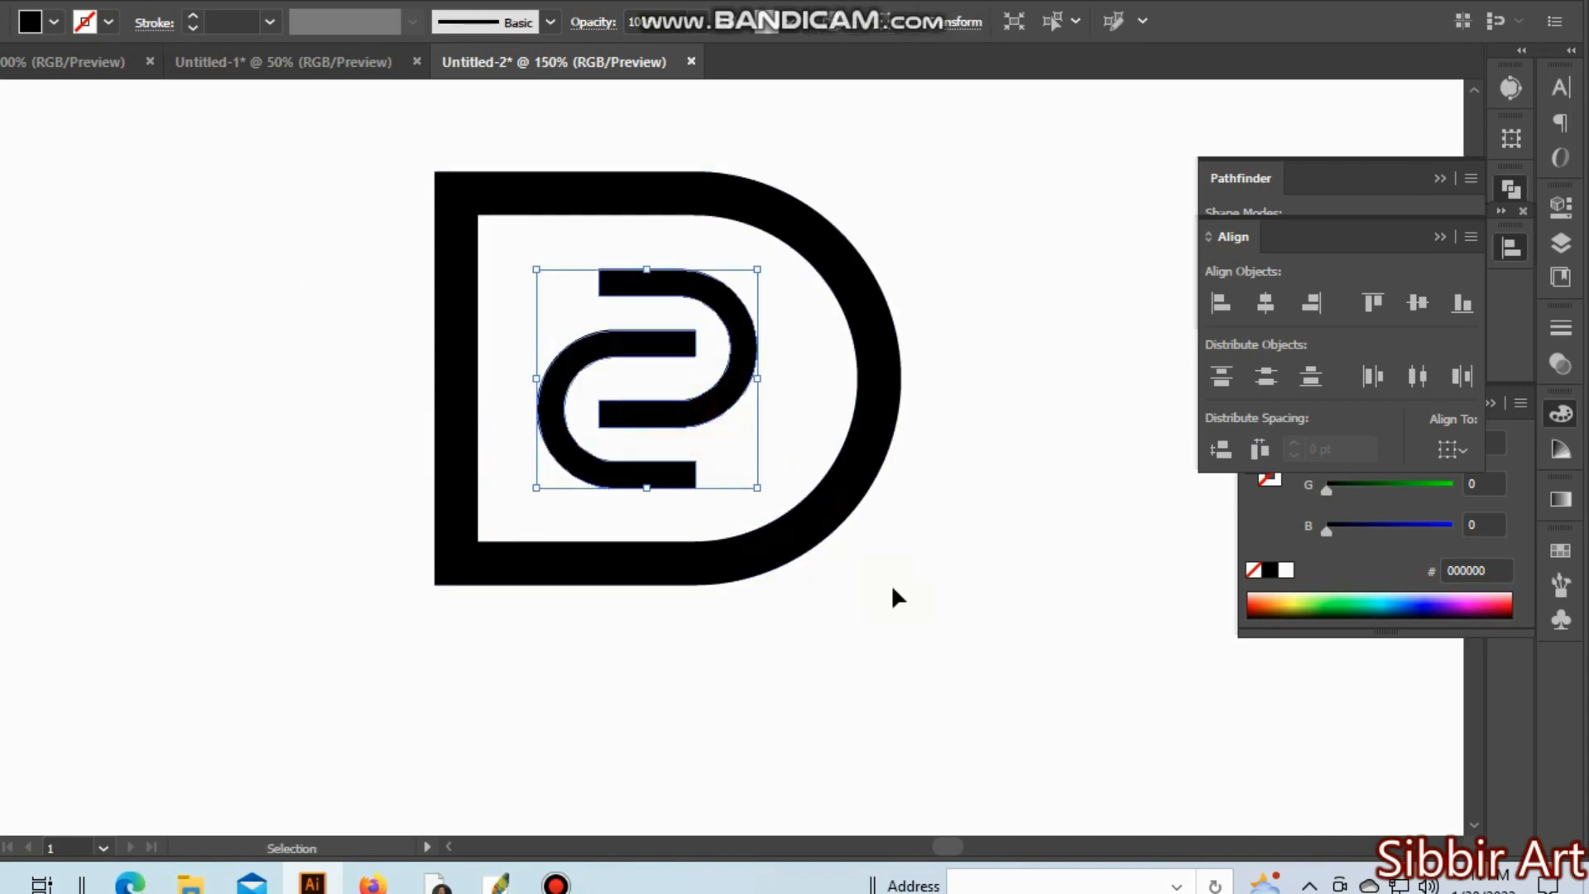
right_click(717, 411)
left_click(816, 686)
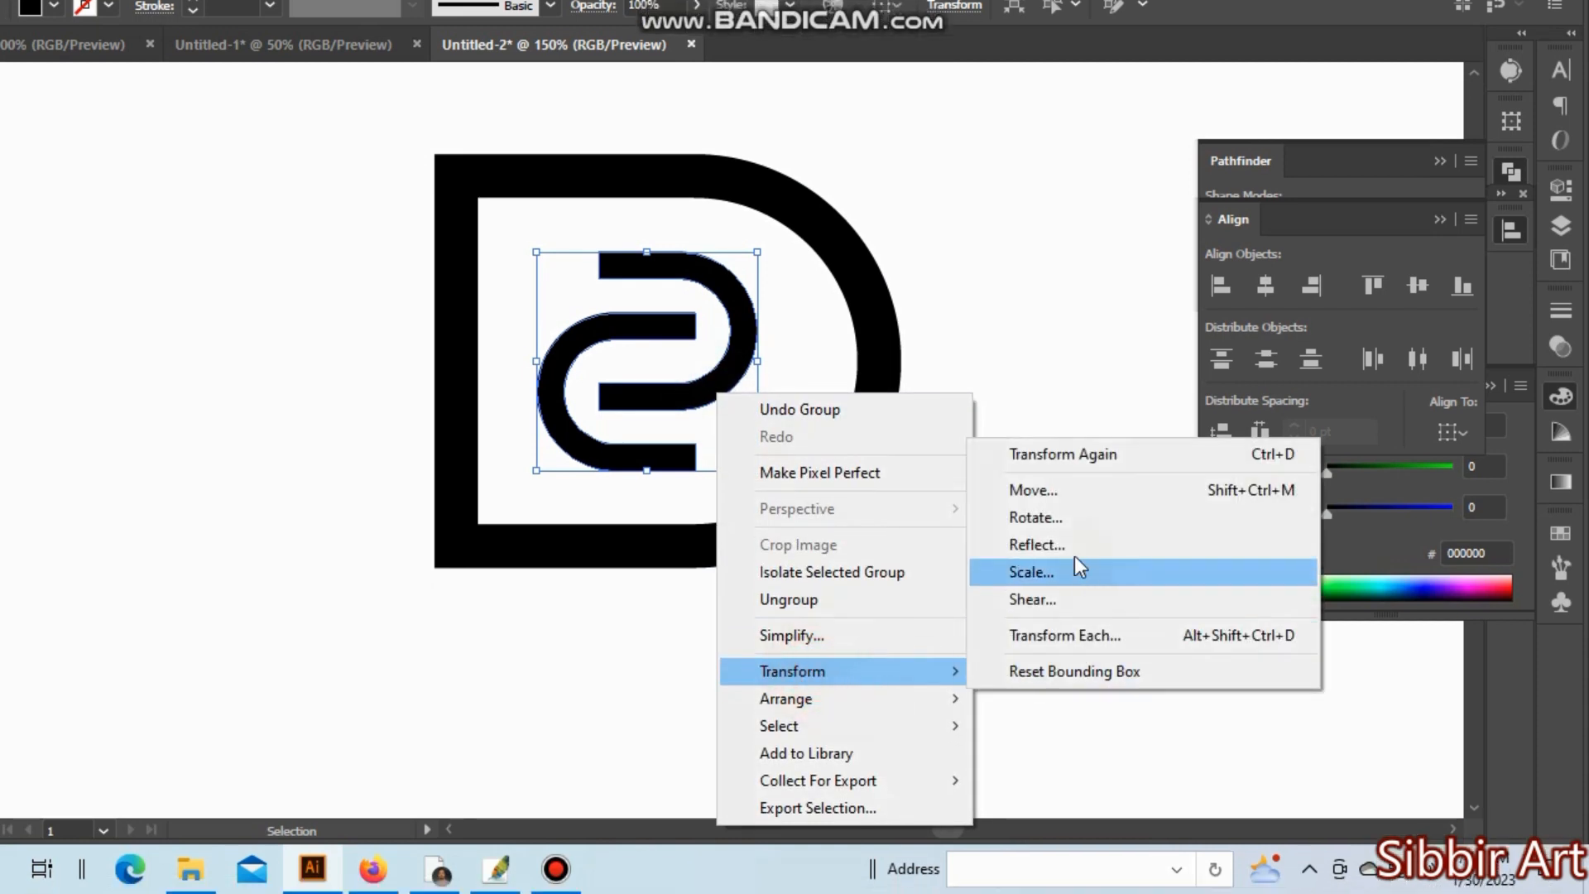
left_click(1069, 568)
left_click(1420, 499)
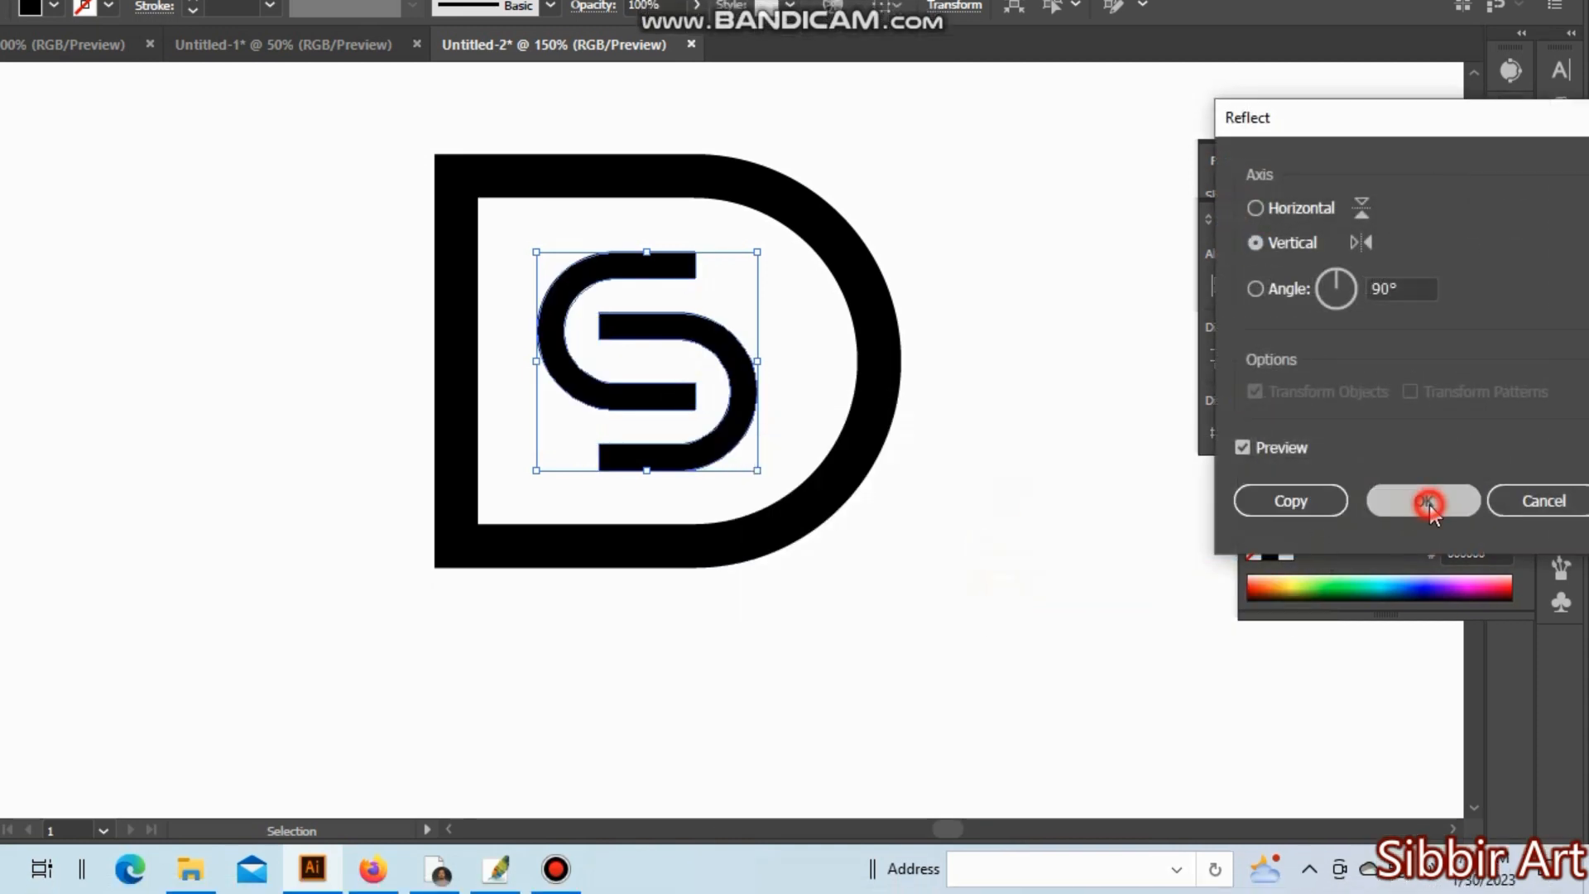
left_click(843, 621)
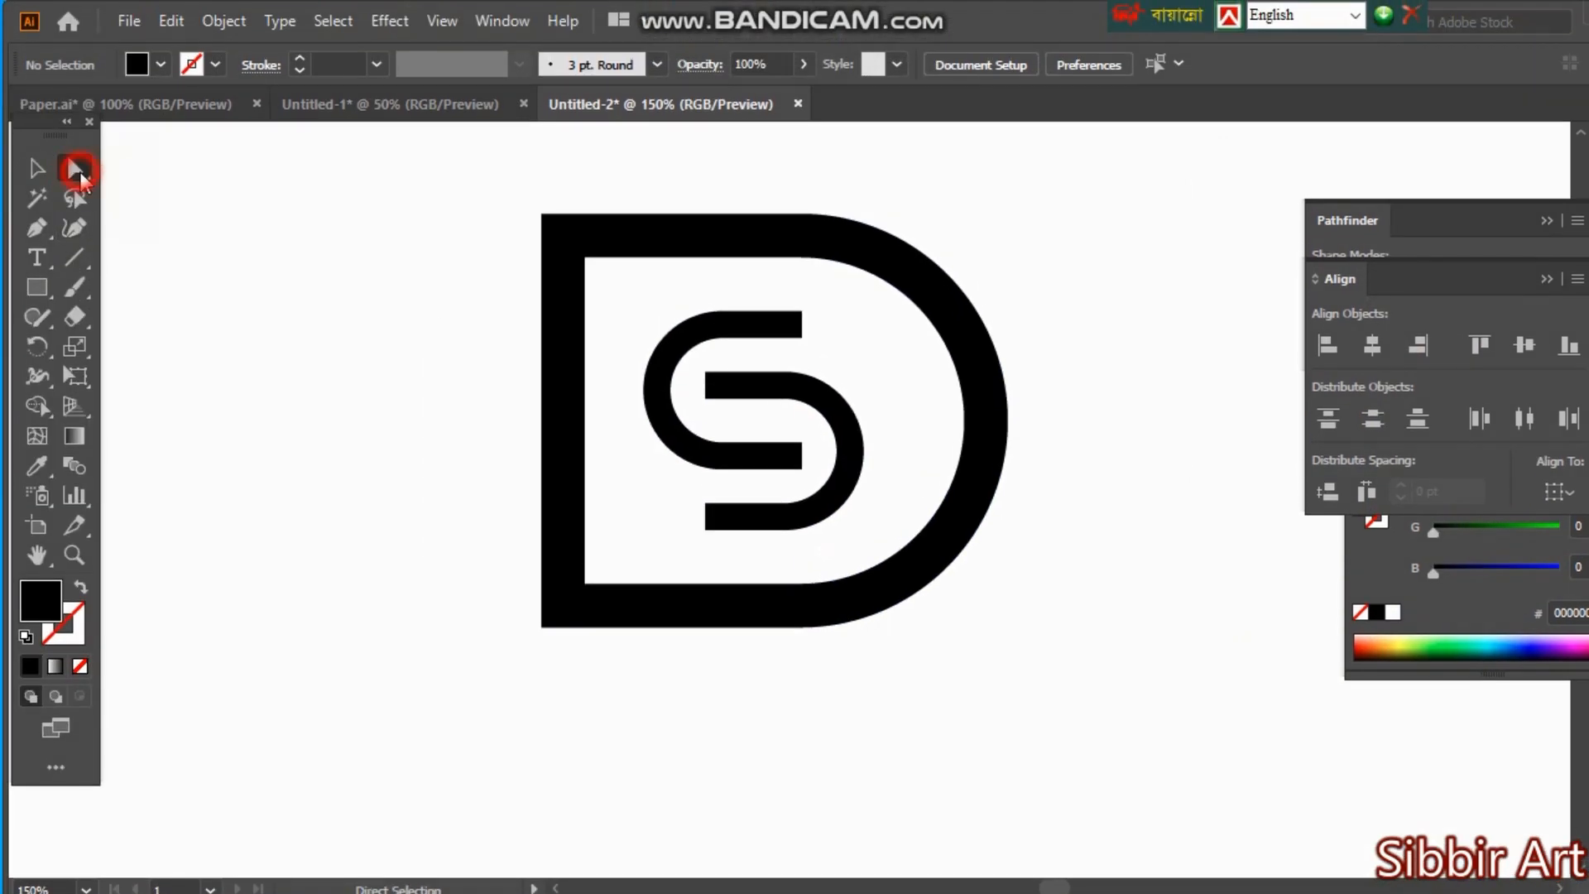
Step: Stretch the S's upper end horizontally past the D's right edge and its lower end past the D's left edge
left_click_drag(787, 290, 1076, 379)
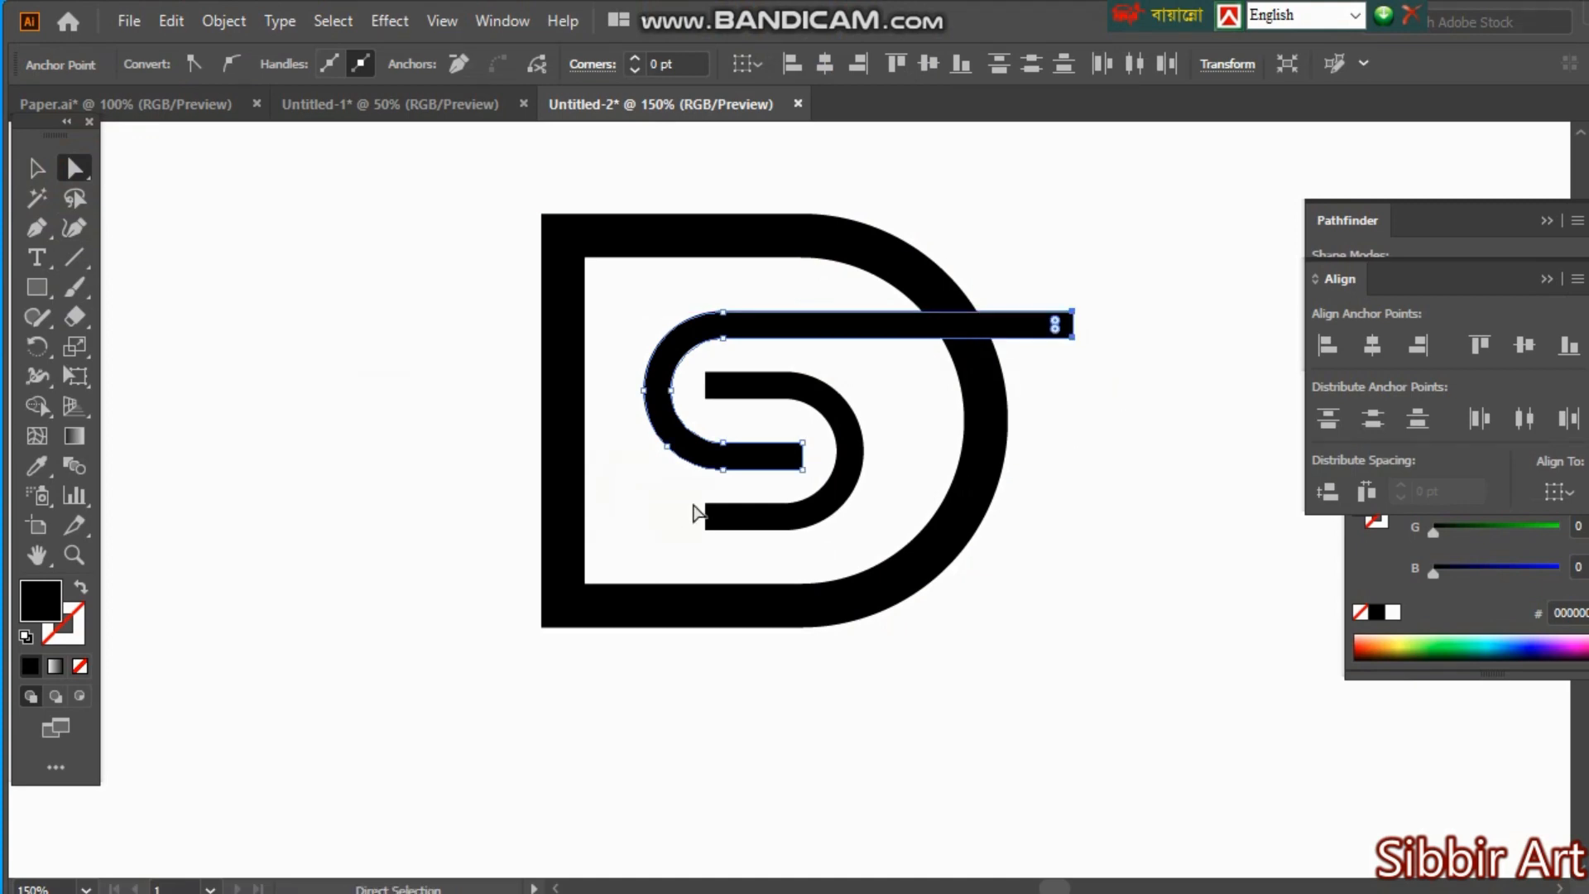
left_click_drag(693, 496, 348, 530)
left_click(36, 168)
left_click(1066, 604)
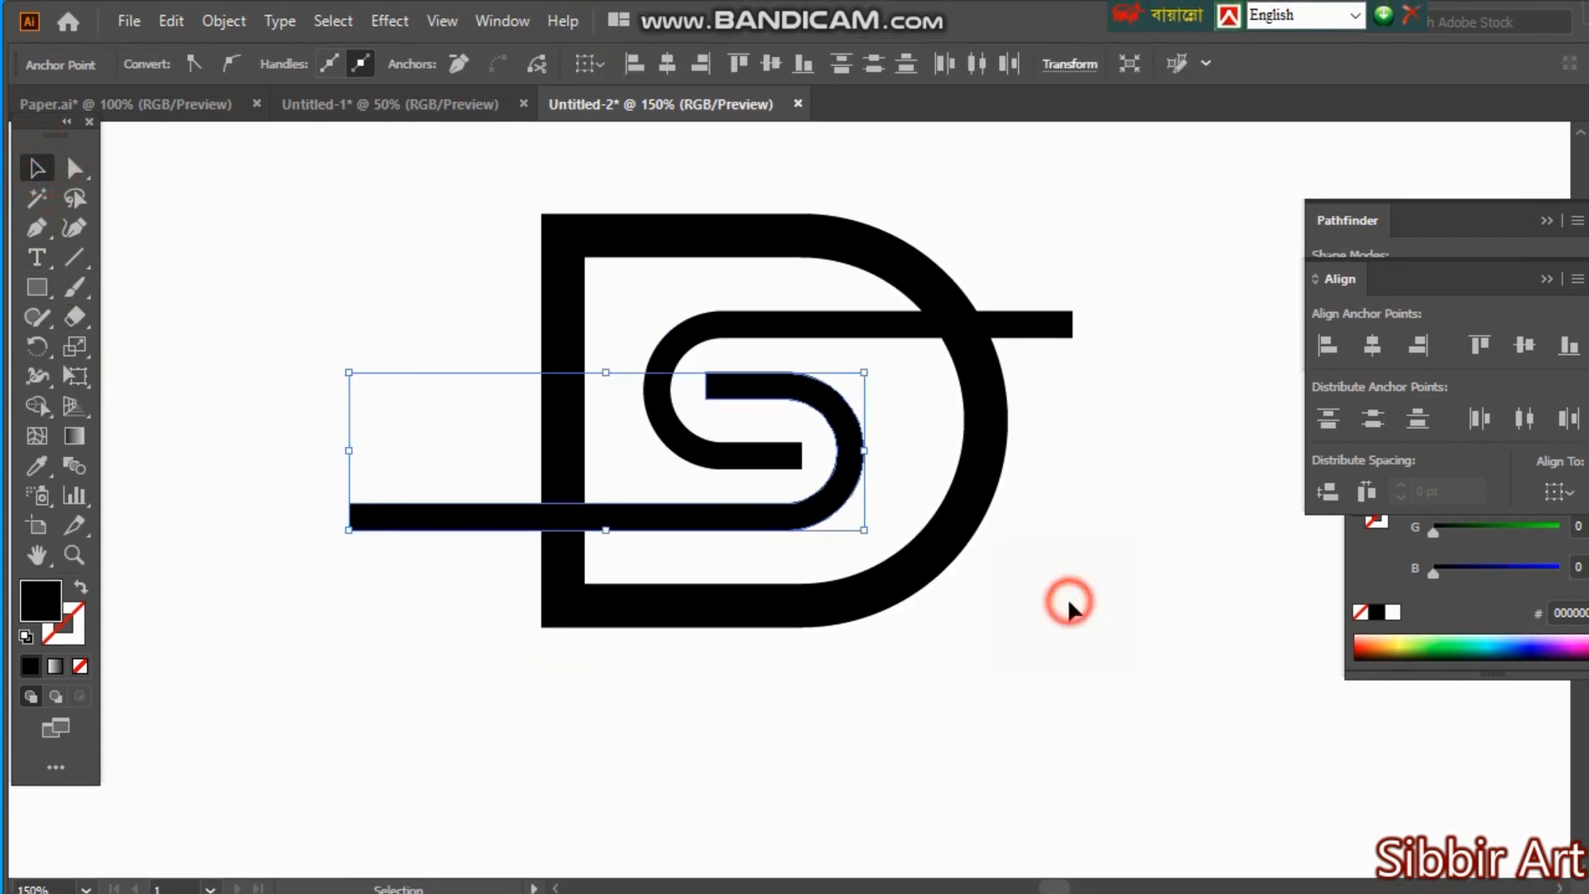
Step: Offset the path of the extended S group by 3 pt with miter joins
left_click(1028, 327)
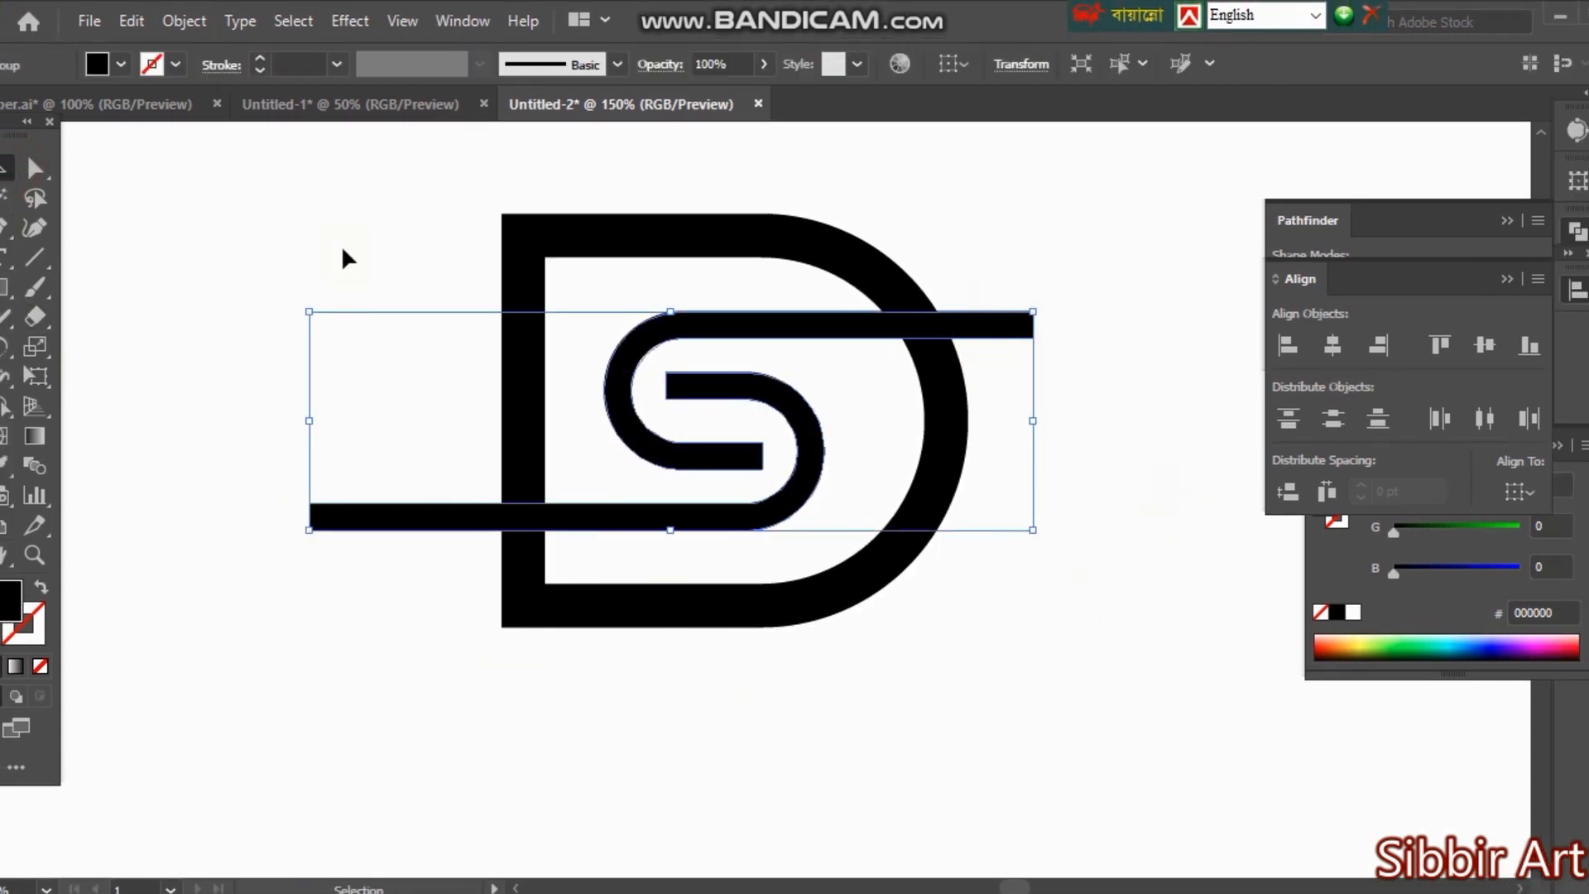
left_click(224, 21)
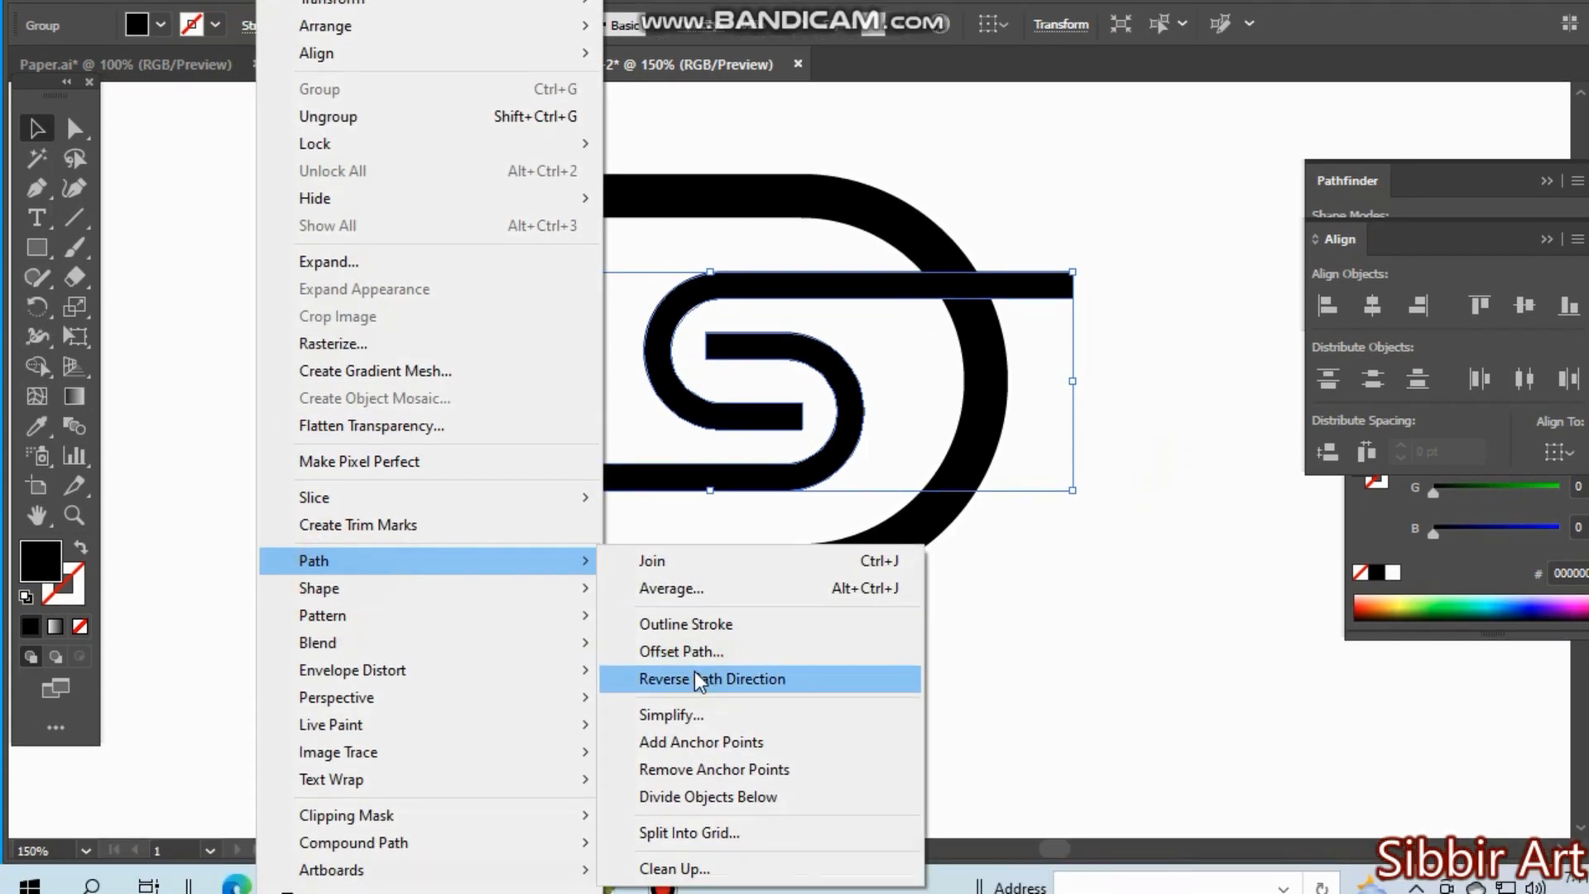
left_click(698, 691)
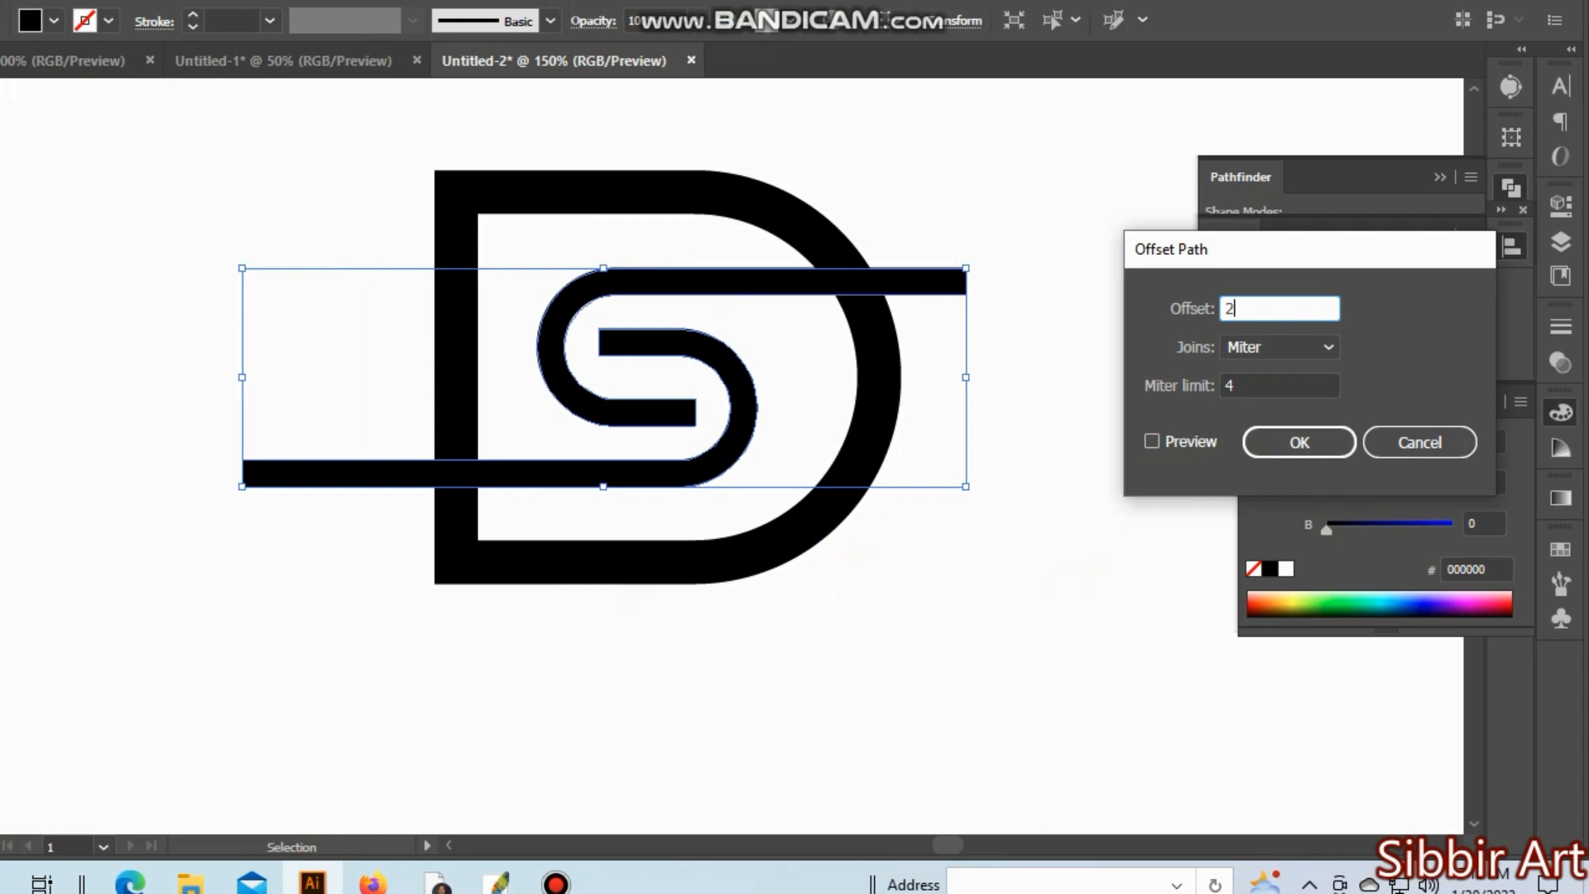
left_click(1151, 441)
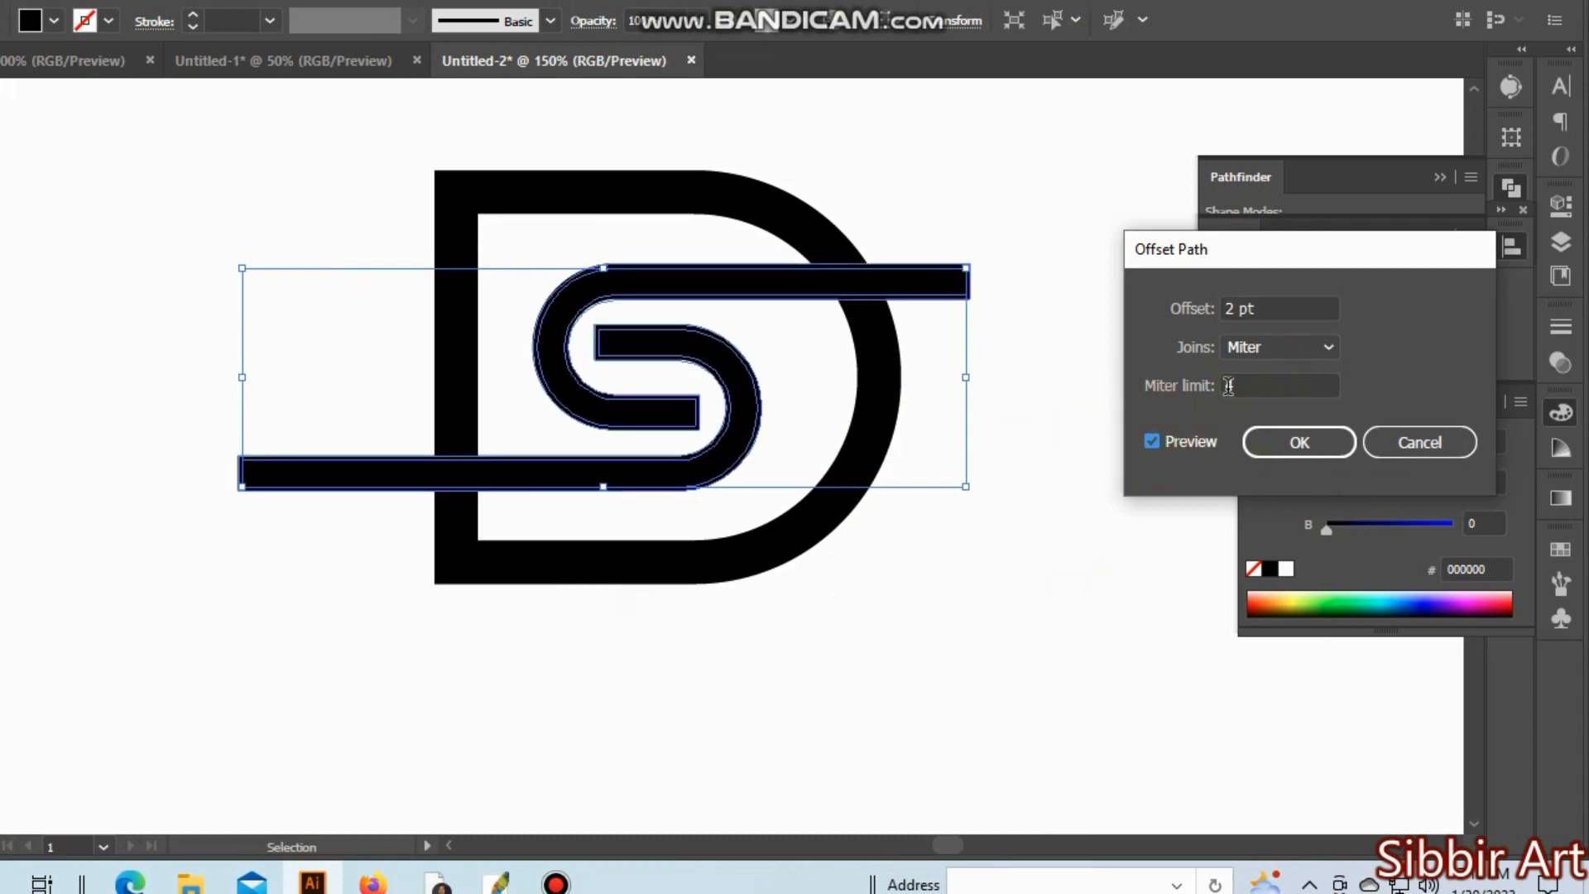
left_click(1278, 308)
key("Up")
key("Up")
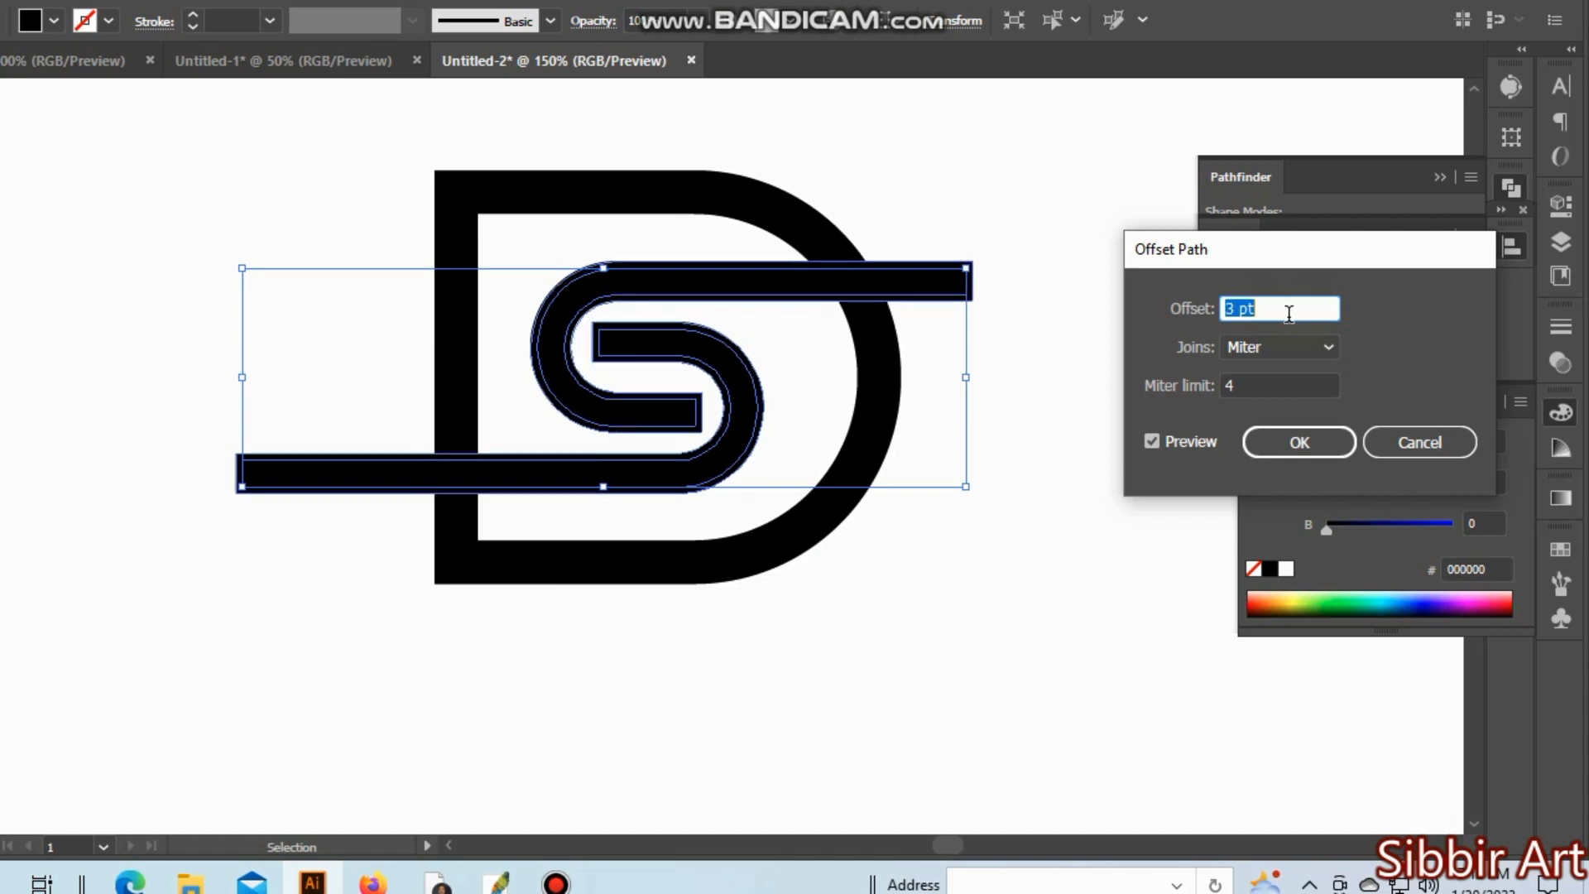
left_click(1297, 440)
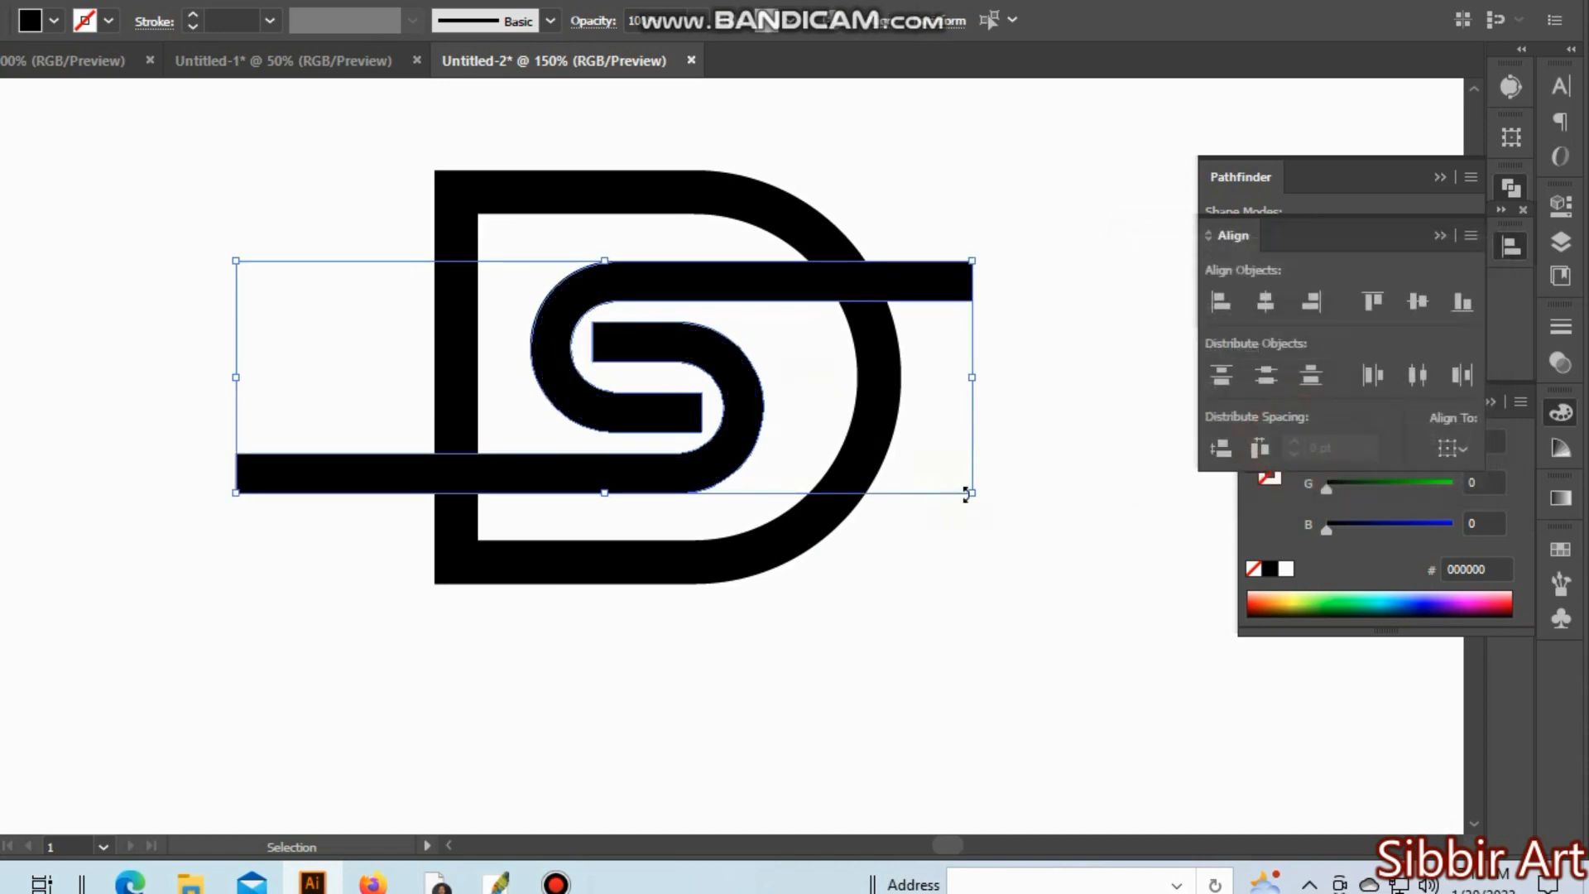
Step: Unite the original S pieces with their offset outlines using Pathfinder
left_click_drag(543, 235, 697, 380)
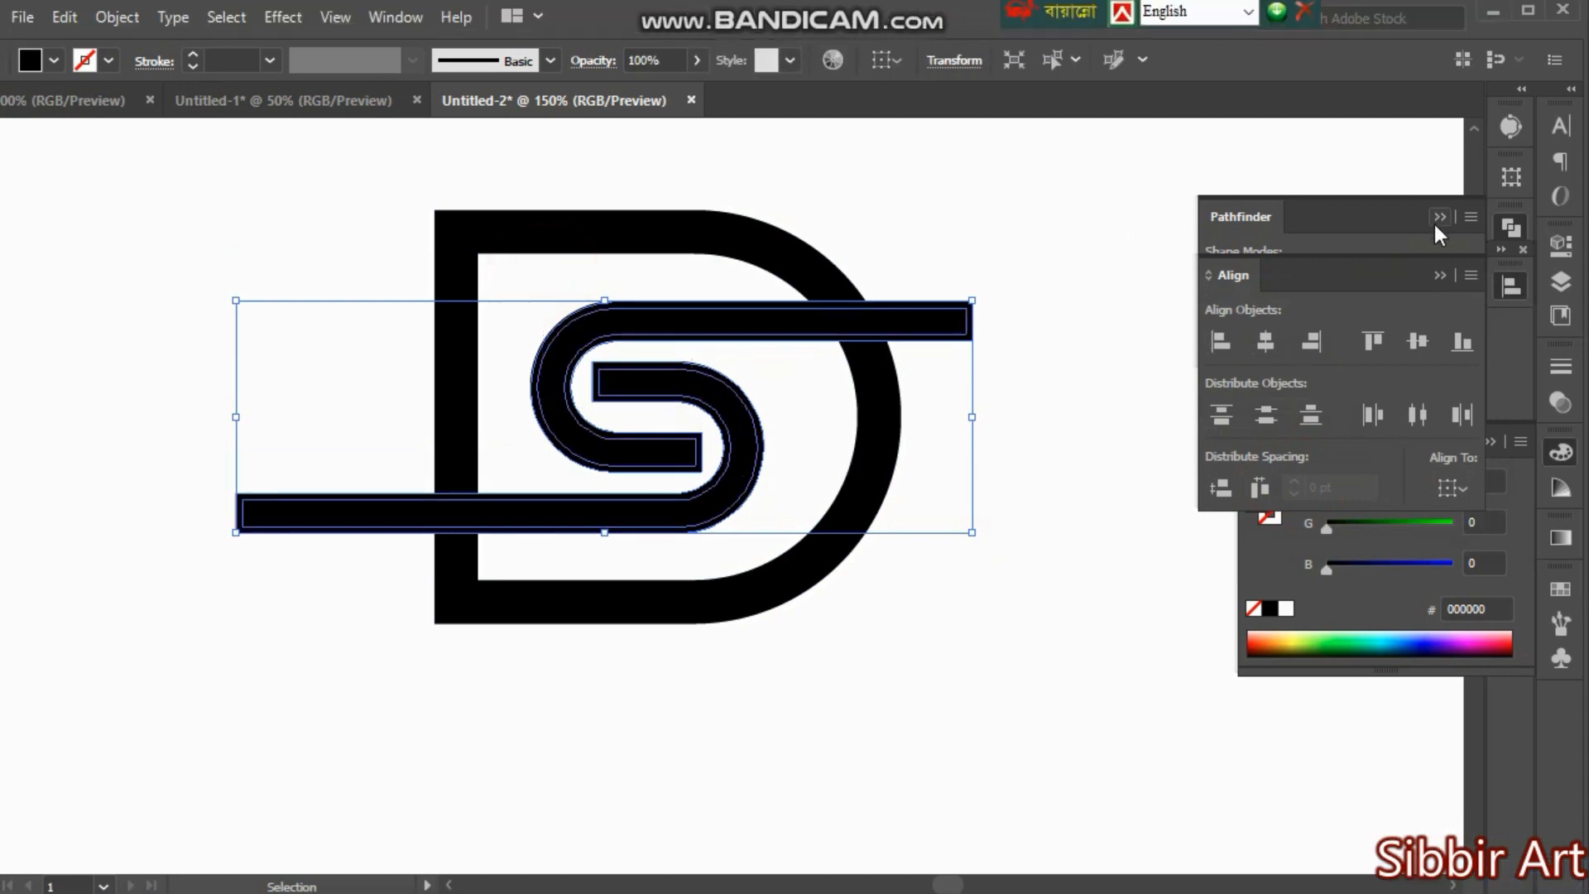
left_click(1438, 177)
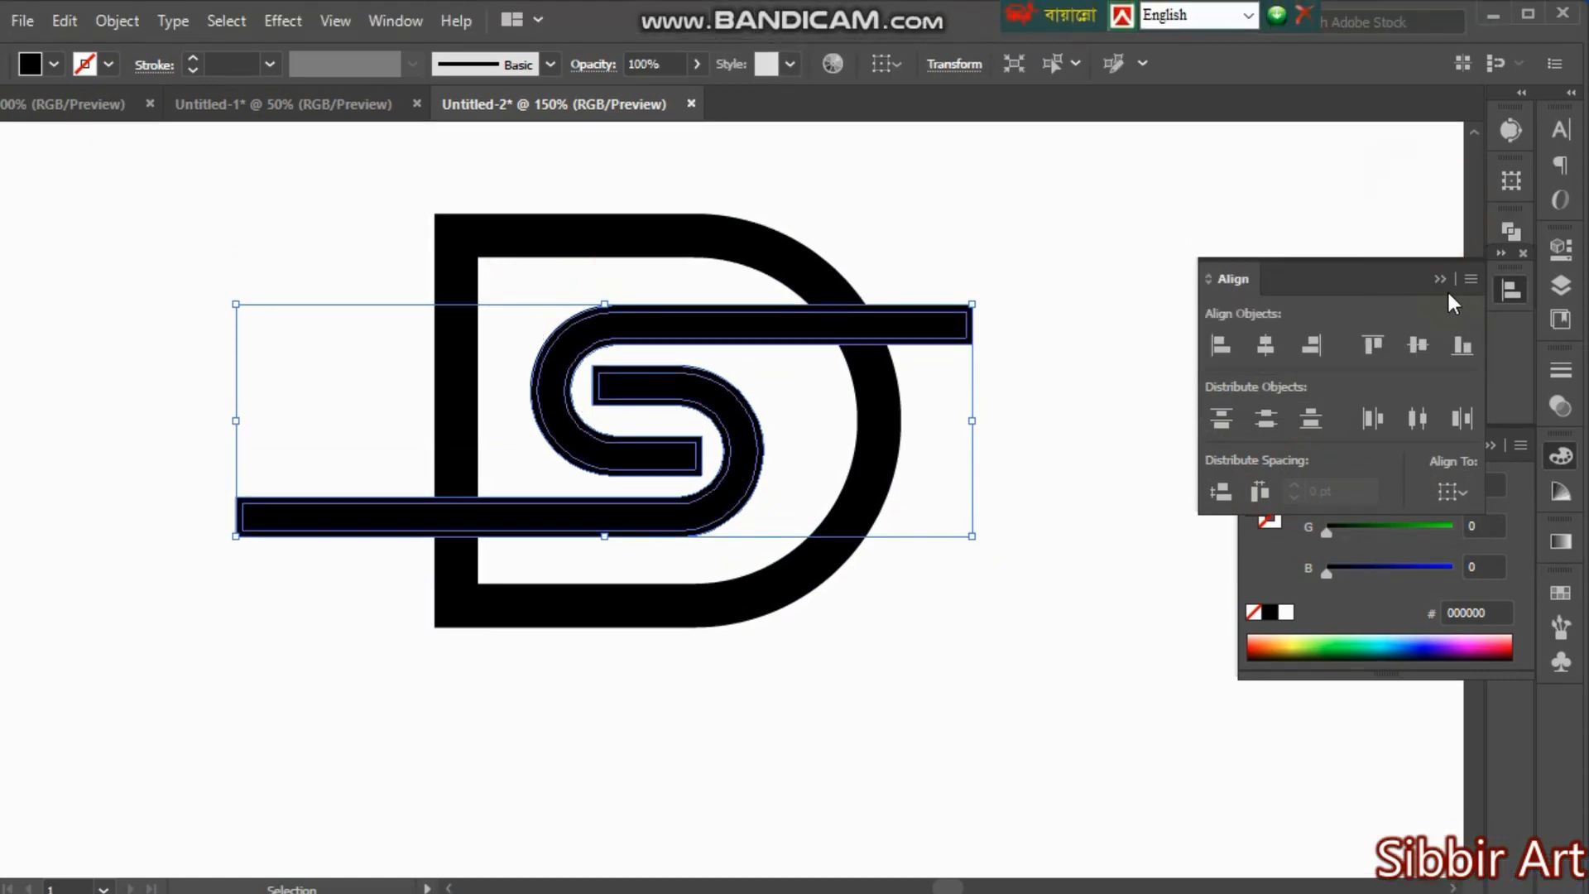
left_click(1438, 232)
left_click(1510, 233)
left_click(1223, 285)
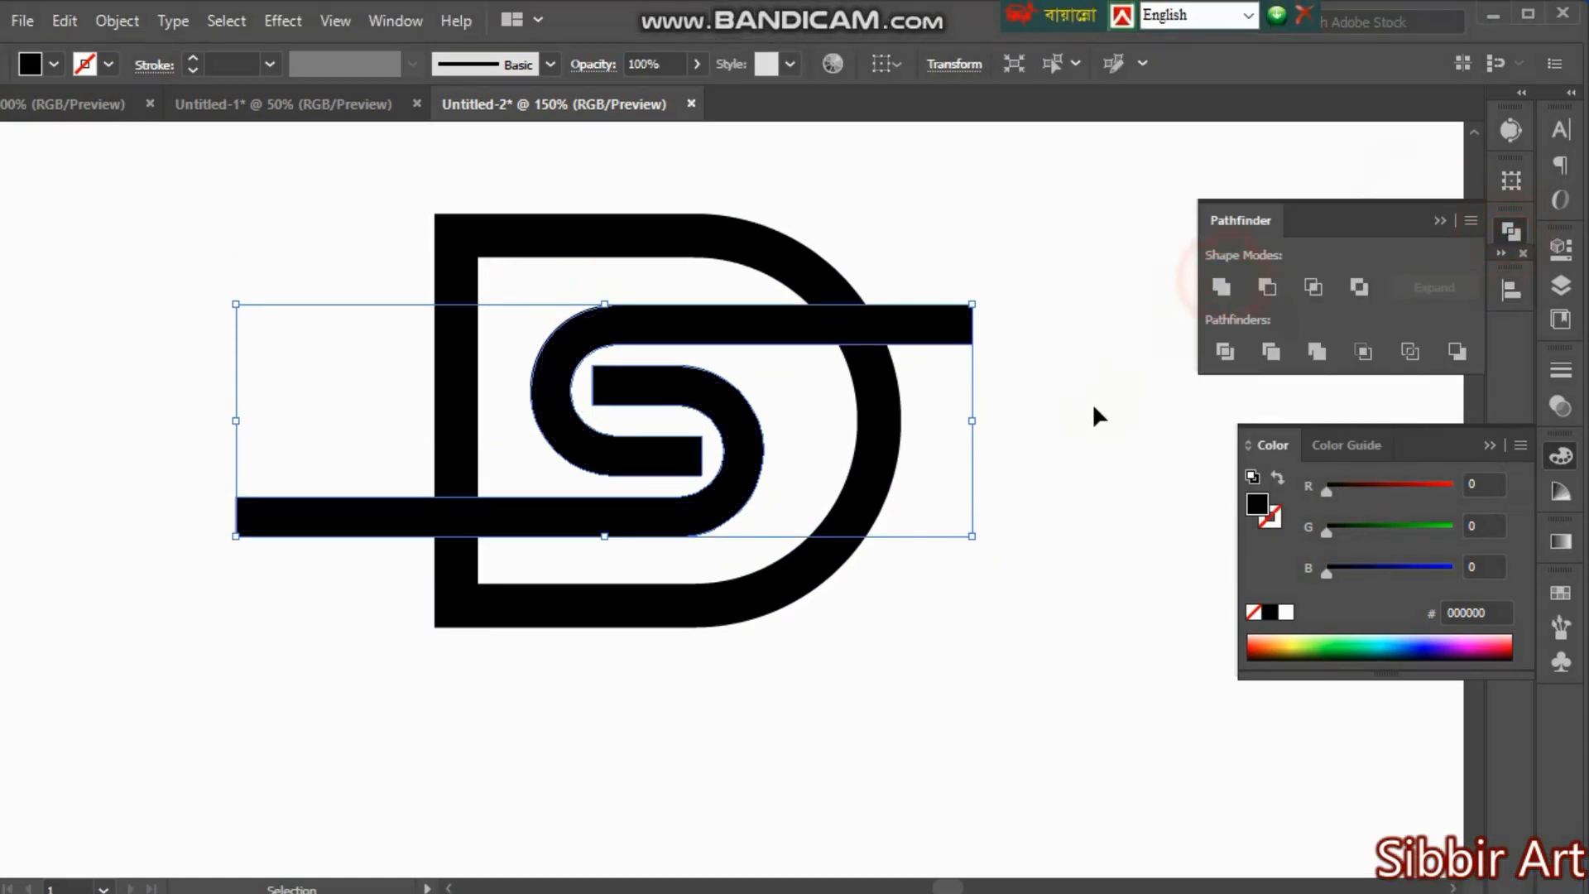
left_click(1084, 412)
left_click(809, 323)
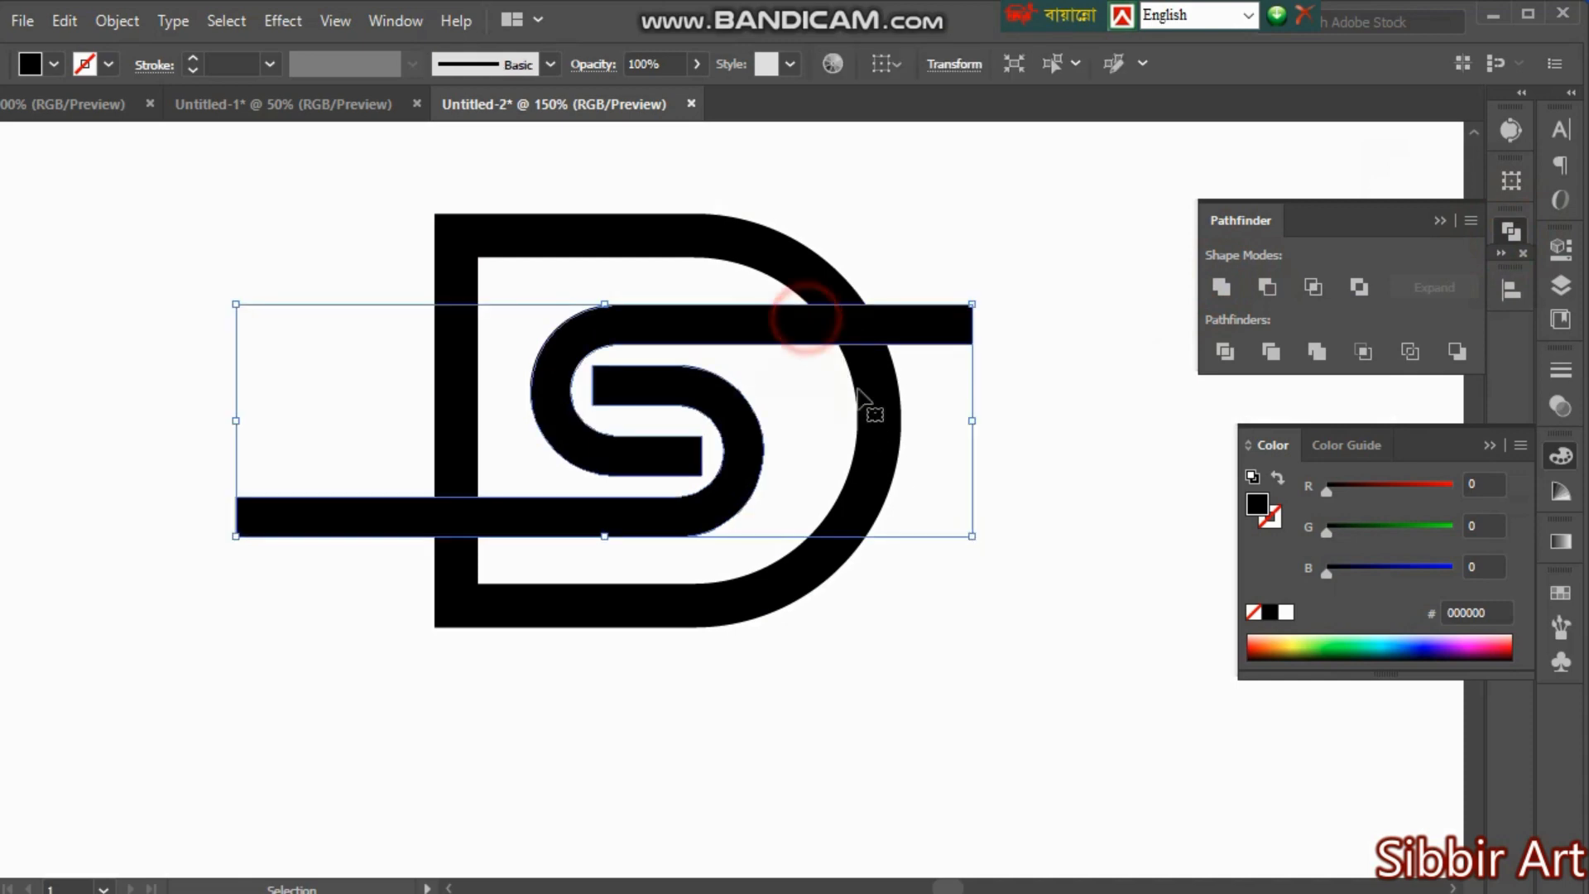
left_click(1023, 571)
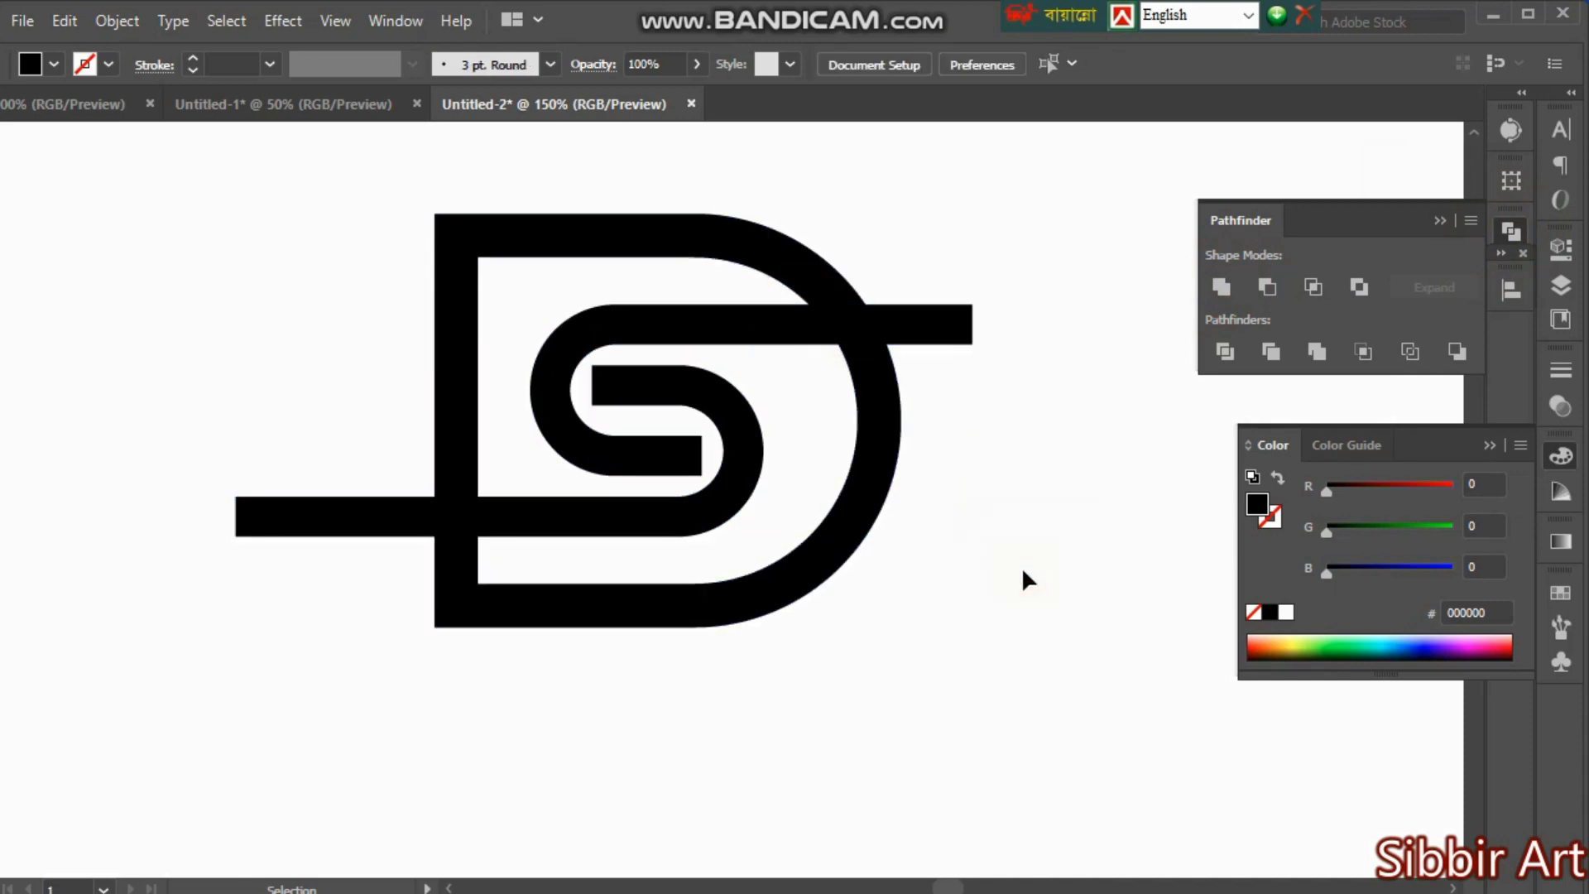
Step: Ungroup the united S mark into its two separate pieces
left_click(740, 480)
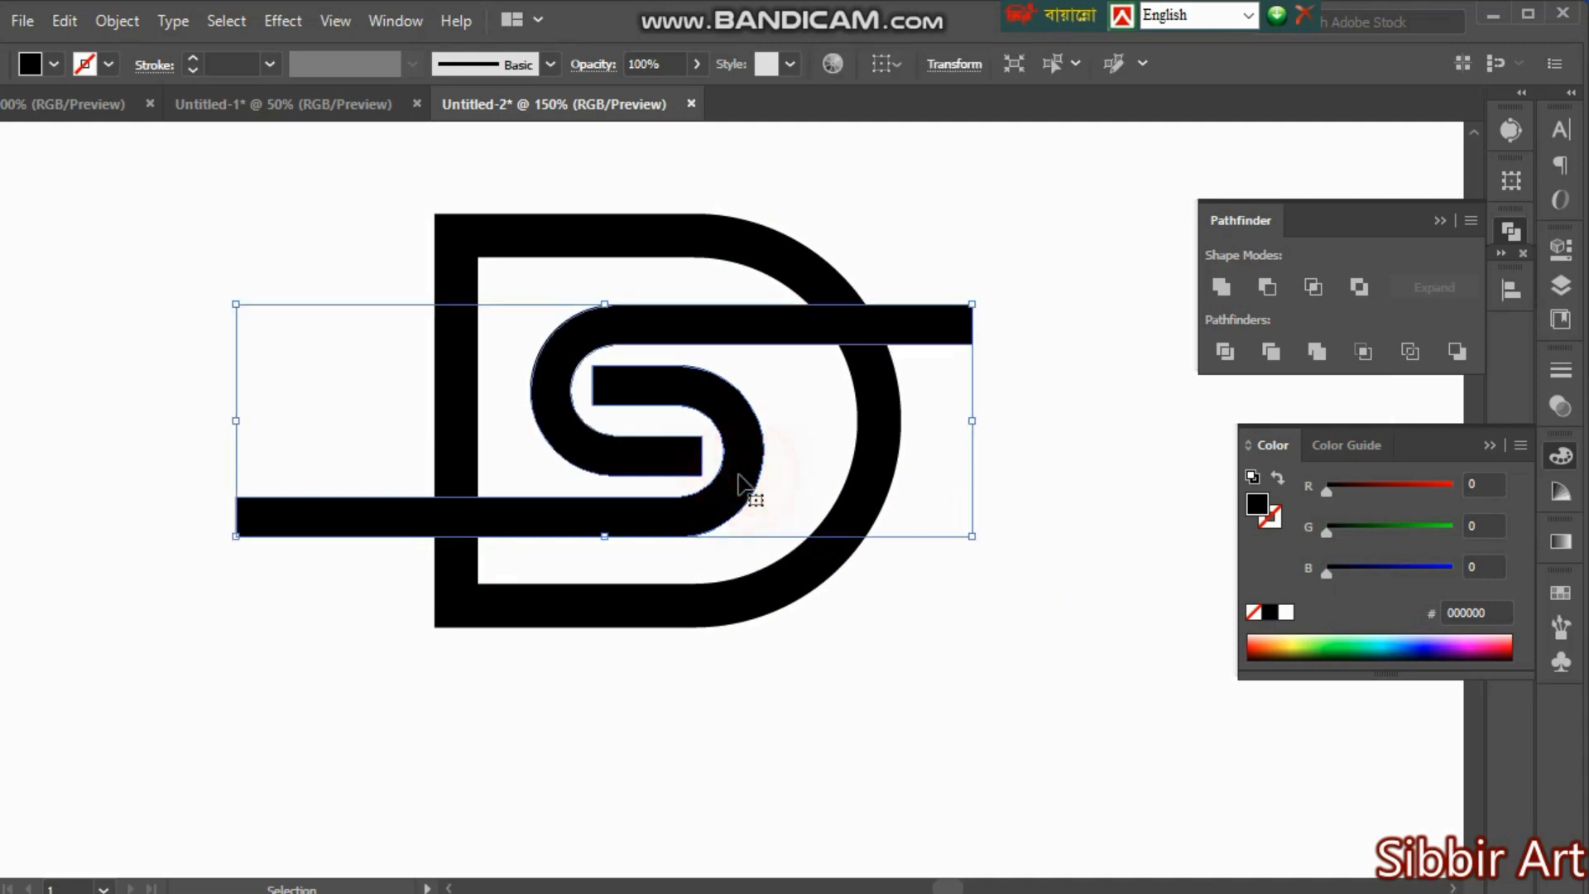
right_click(742, 484)
left_click(880, 245)
left_click(1033, 380)
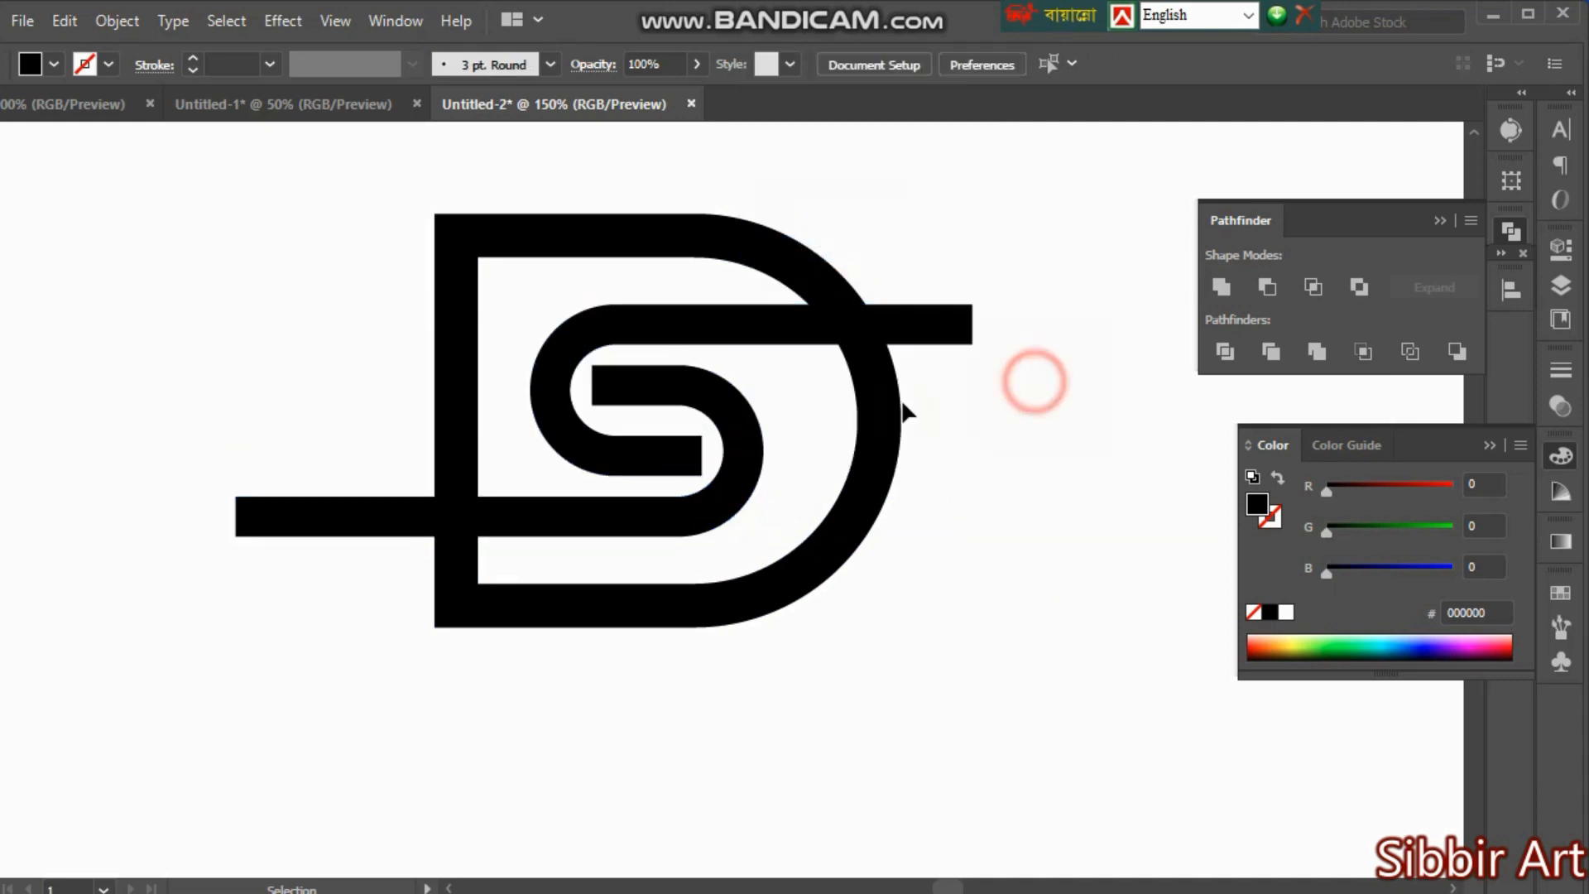
Step: Nudge the lower S piece to the right to widen the gap between the two interlocking pieces
left_click(736, 418)
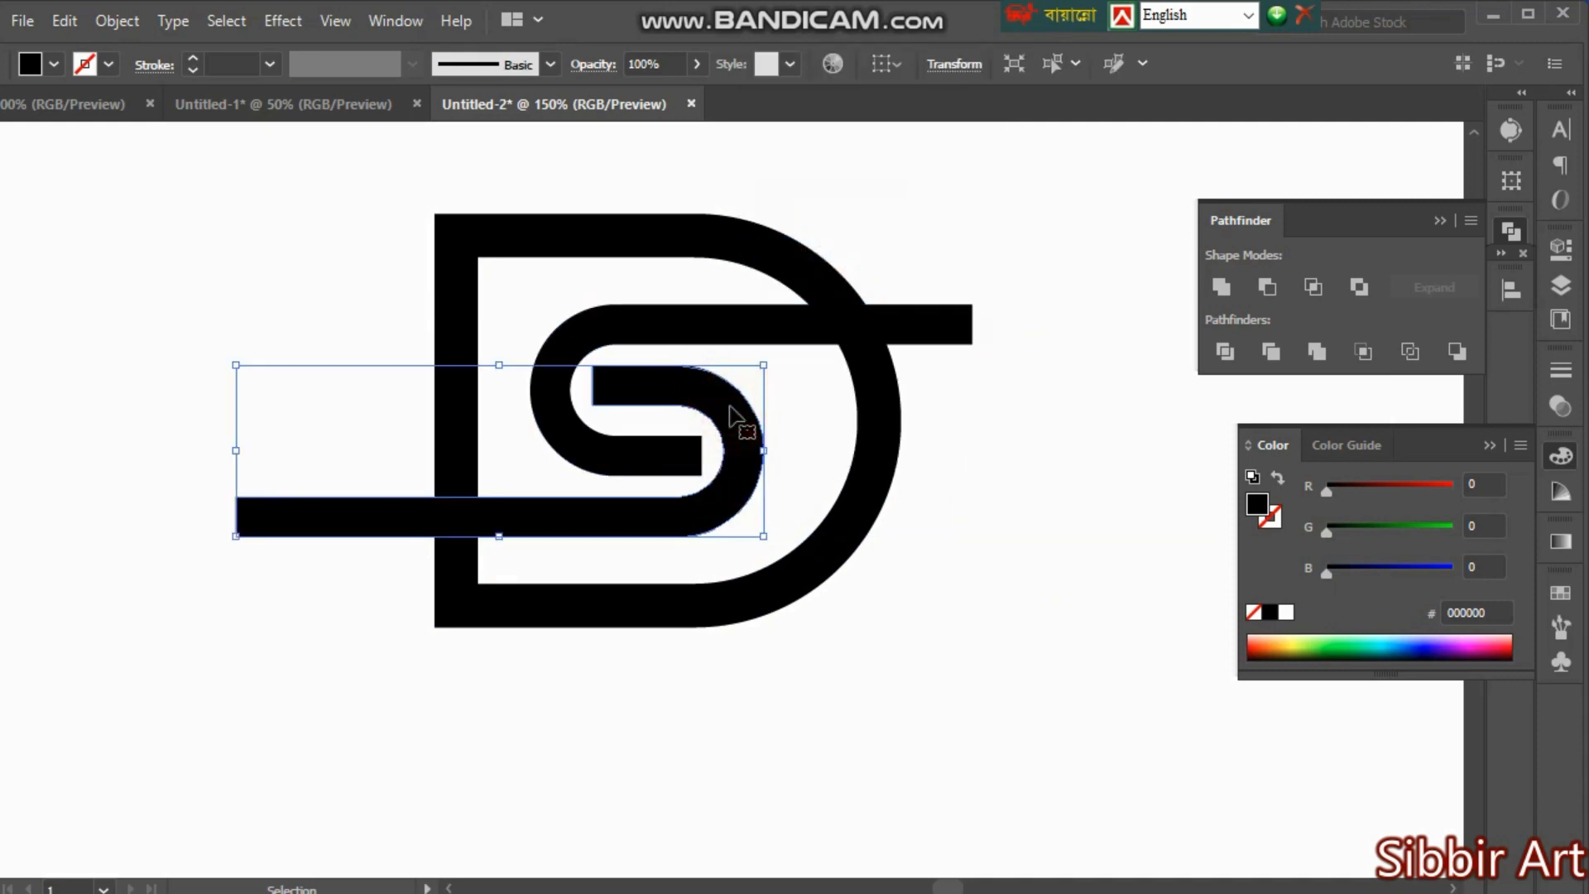
key("Right")
key("Right")
key("Right")
key("Right")
key("Right")
key("Right")
key("Right")
key("Right")
key("Right")
key("Right")
key("Right")
key("Right")
key("Right")
key("Right")
key("Right")
key("Right")
key("Right")
key("Right")
key("Right")
key("Right")
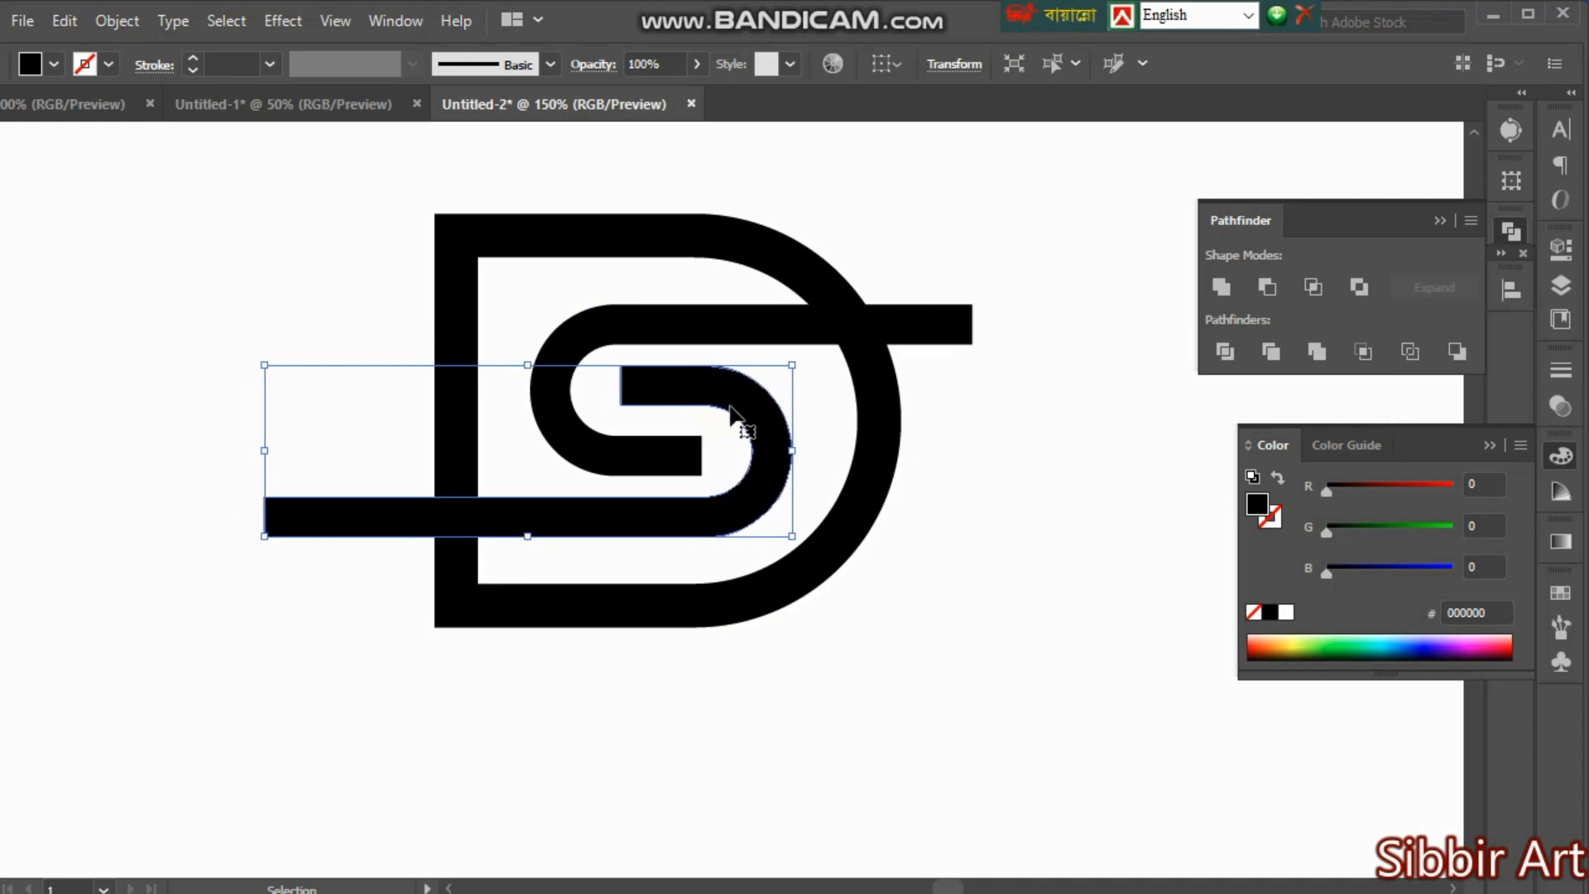
left_click(955, 492)
Step: Nudge the upper S piece up slightly to adjust its spacing from the lower piece
left_click(660, 453)
key("Up")
key("Up")
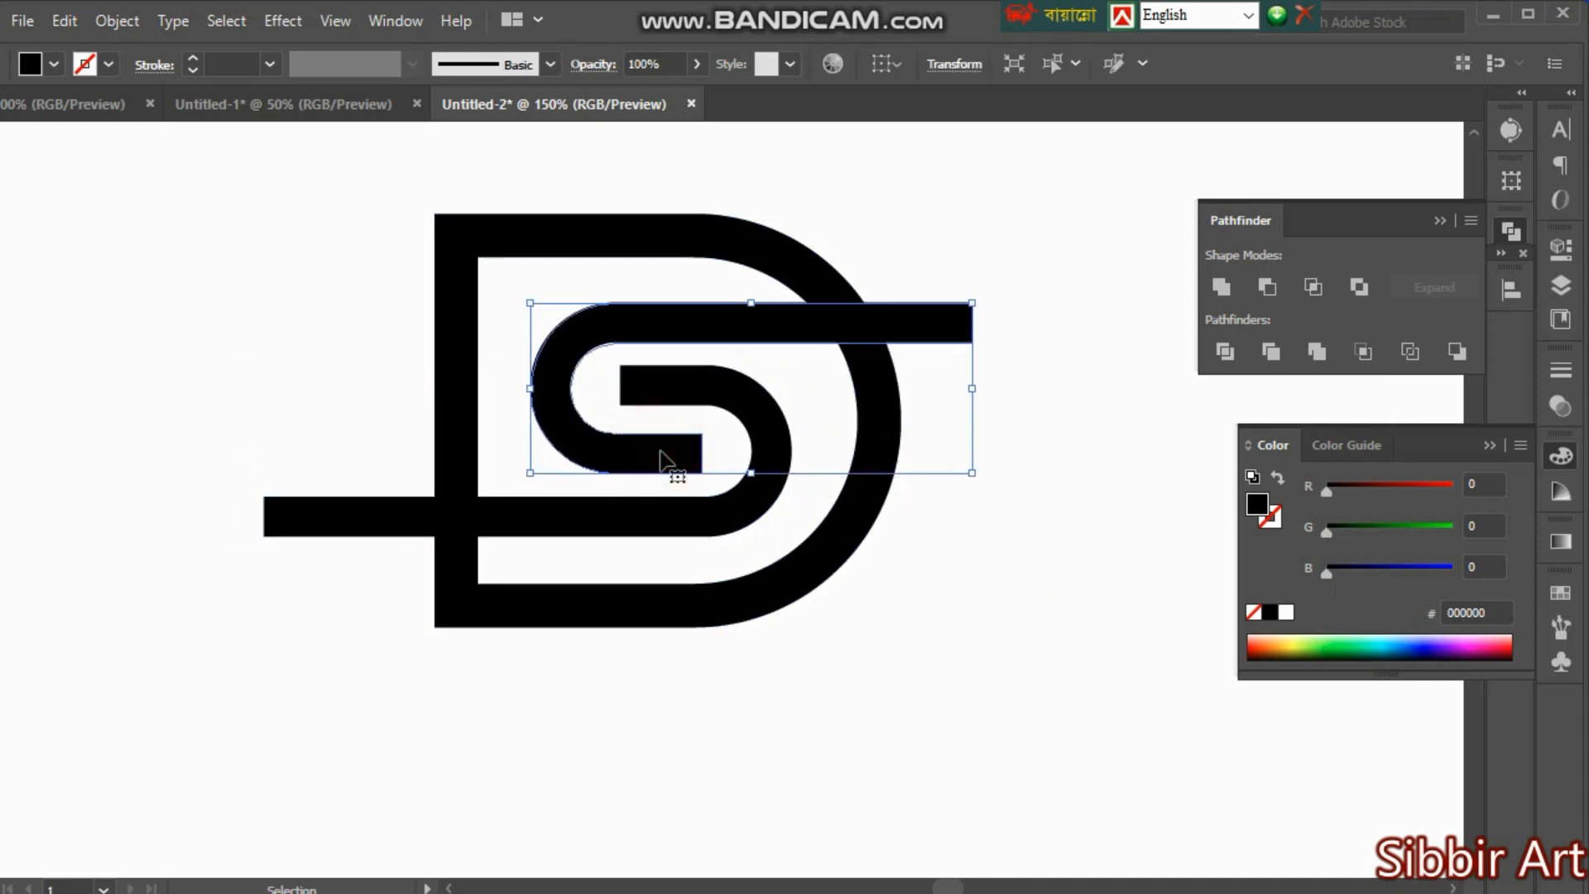
left_click(920, 633)
Step: Group the upper and lower S pieces again
left_click(672, 453)
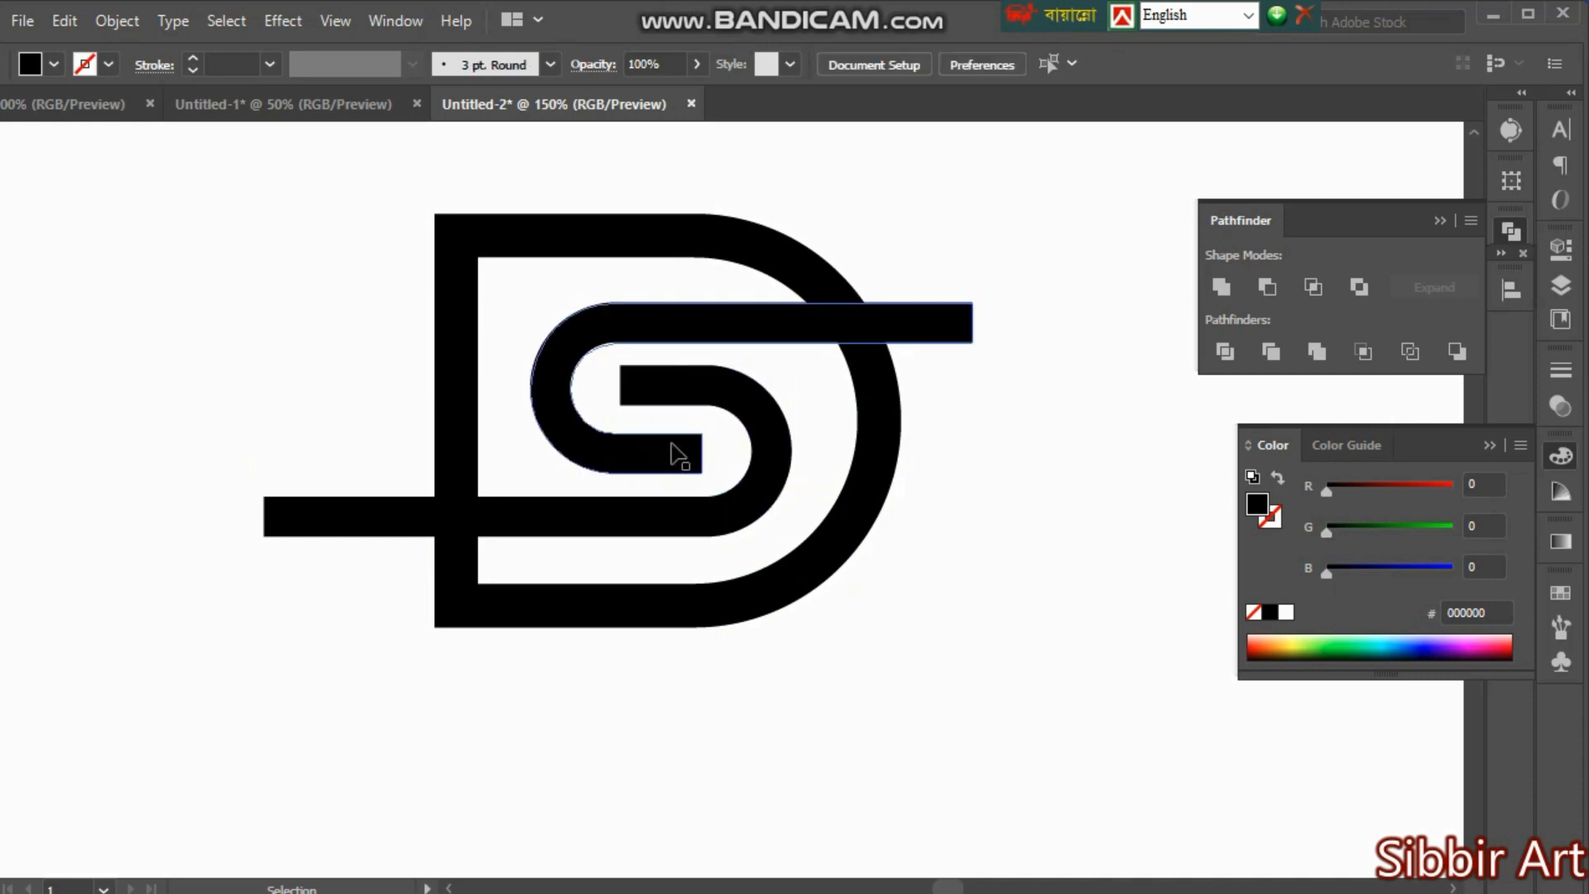
left_click(726, 414, "shift")
right_click(726, 409)
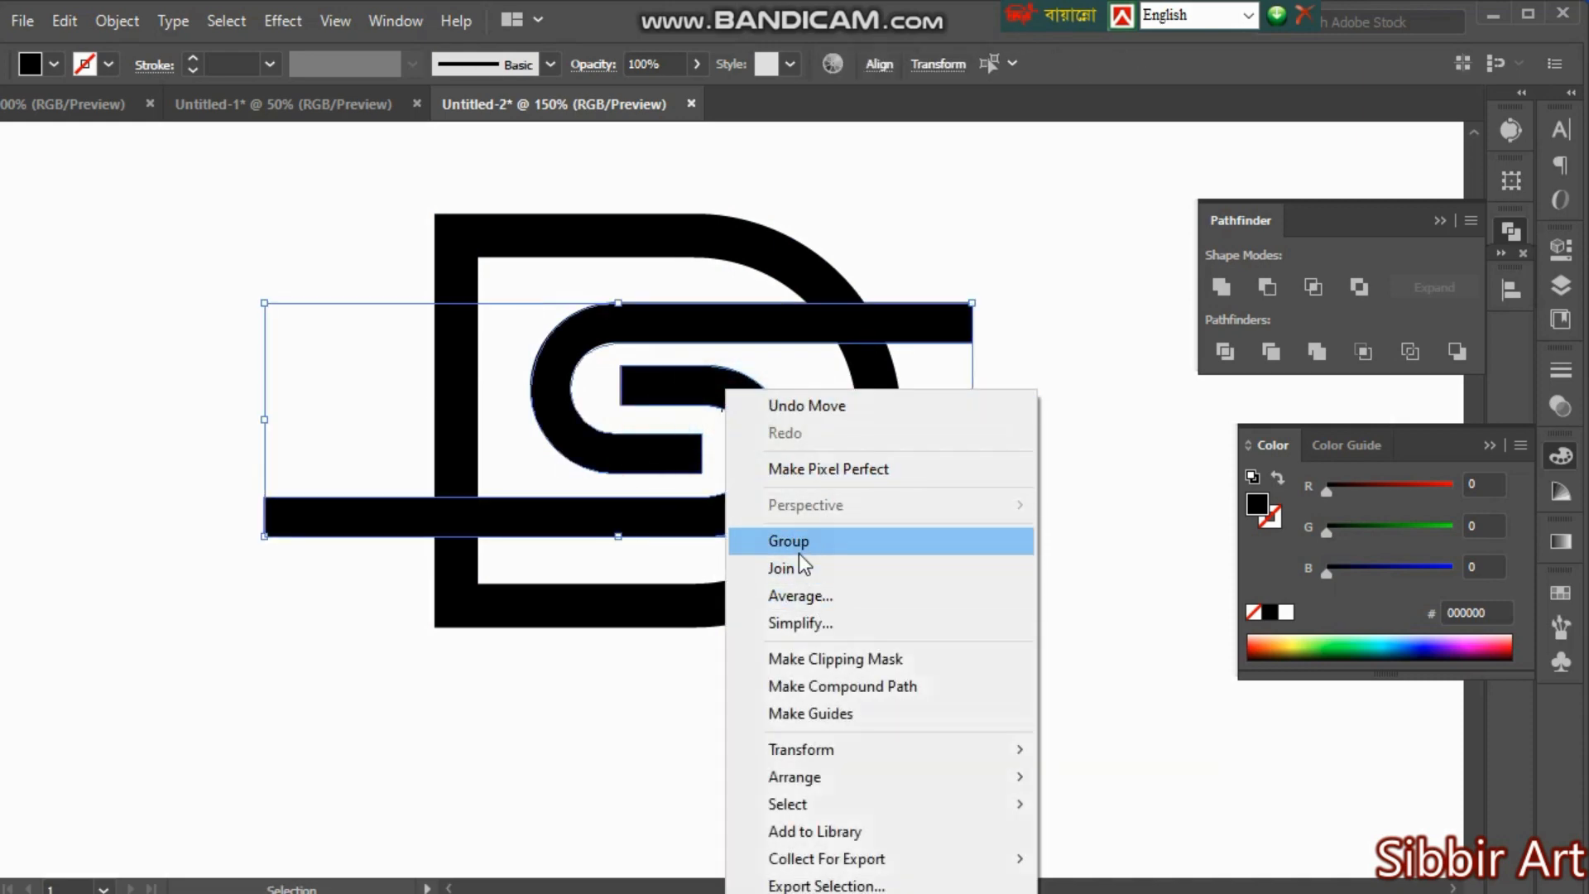
left_click(807, 542)
Step: Center the regrouped S vertically on the outlined D as the key object
left_click(815, 547, "shift")
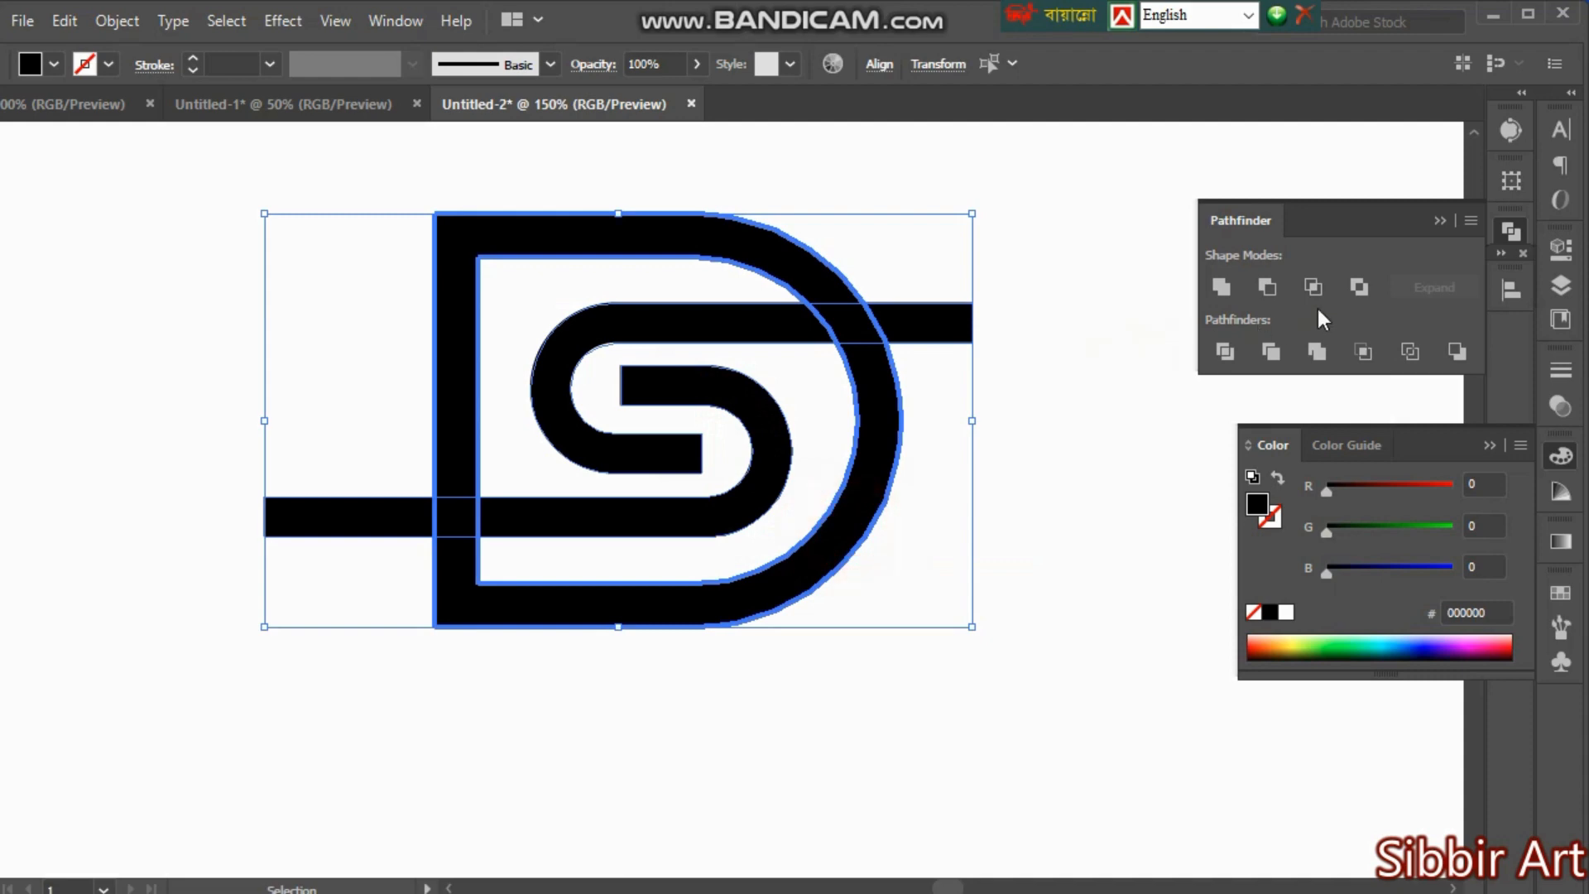
left_click(1436, 222)
left_click(1510, 290)
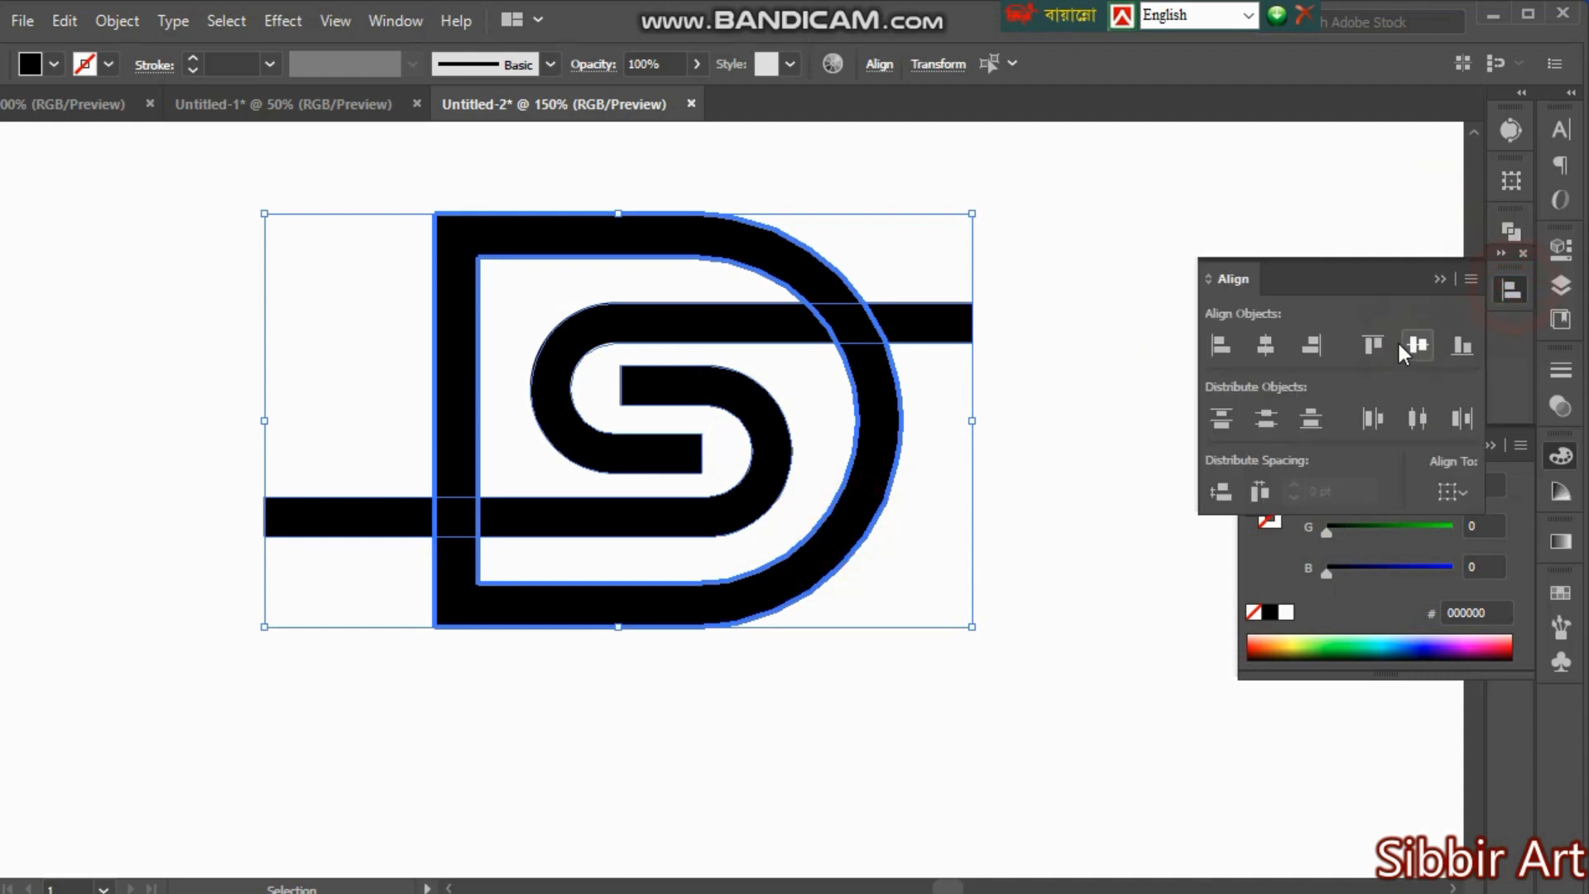
left_click(1415, 346)
left_click(1040, 533)
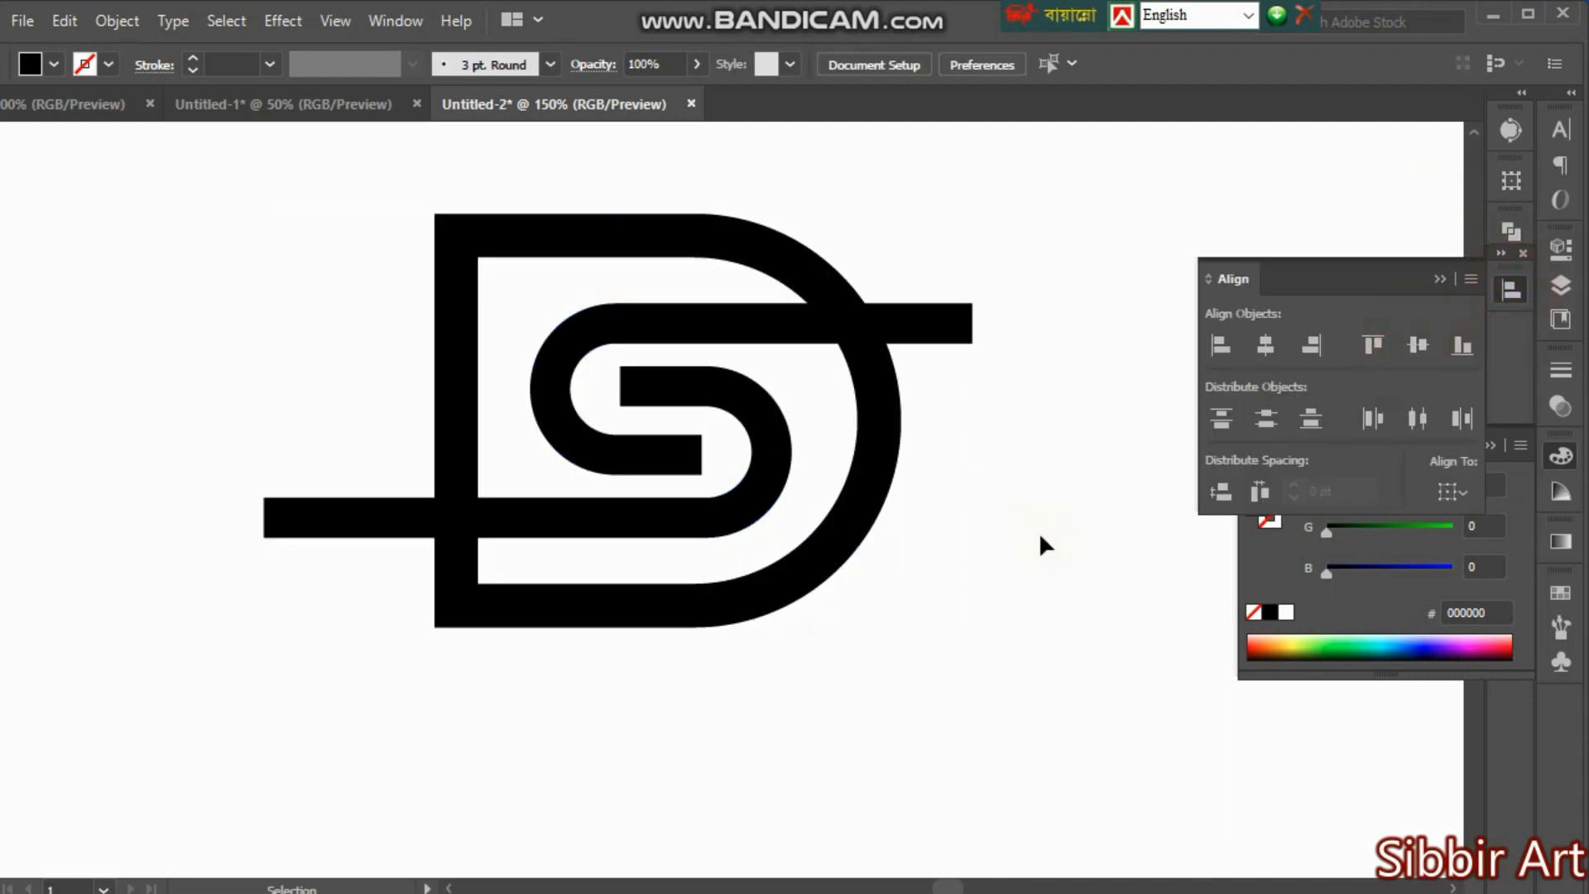
Step: Offset the paths of the S group and the outlined D by 5 pt with miter joins
left_click(897, 329)
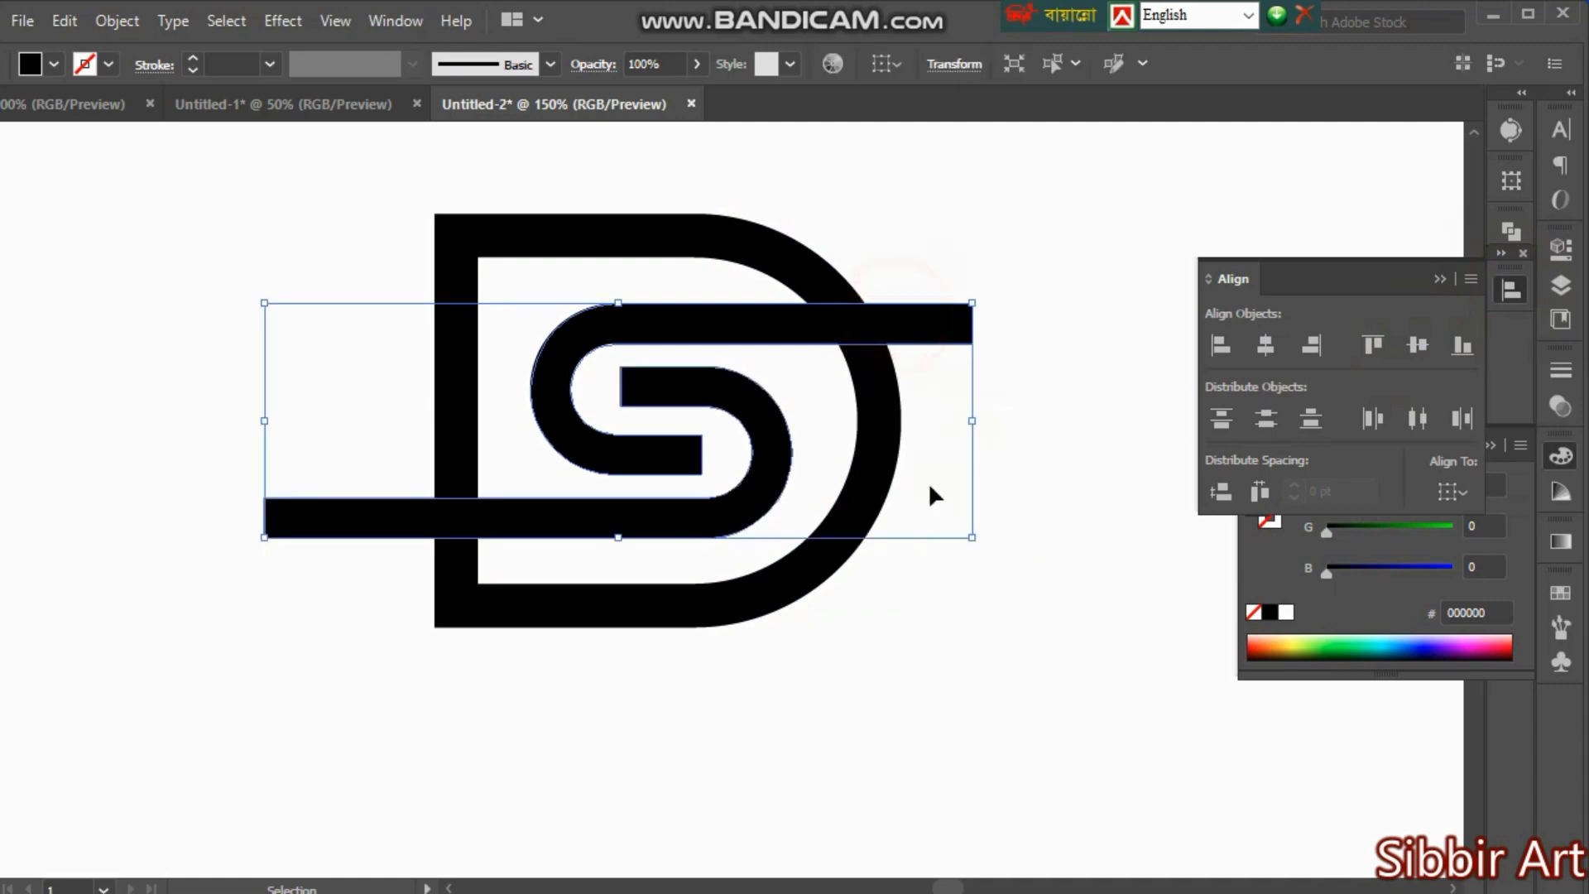
left_click(856, 517, "shift")
left_click(117, 21)
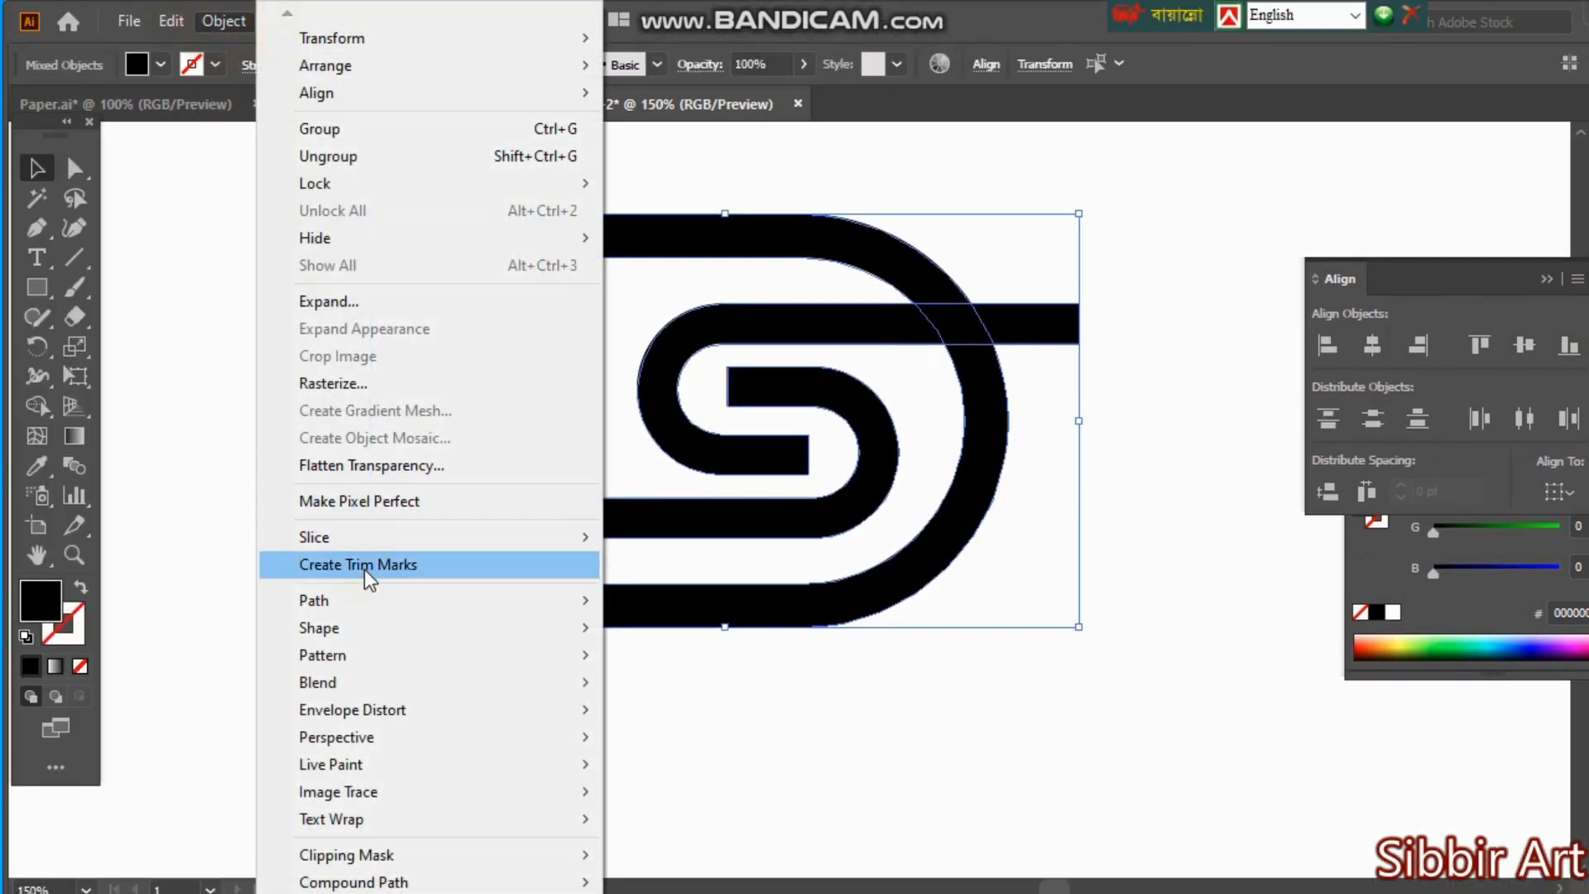
mouse_move(359, 602)
left_click(760, 695)
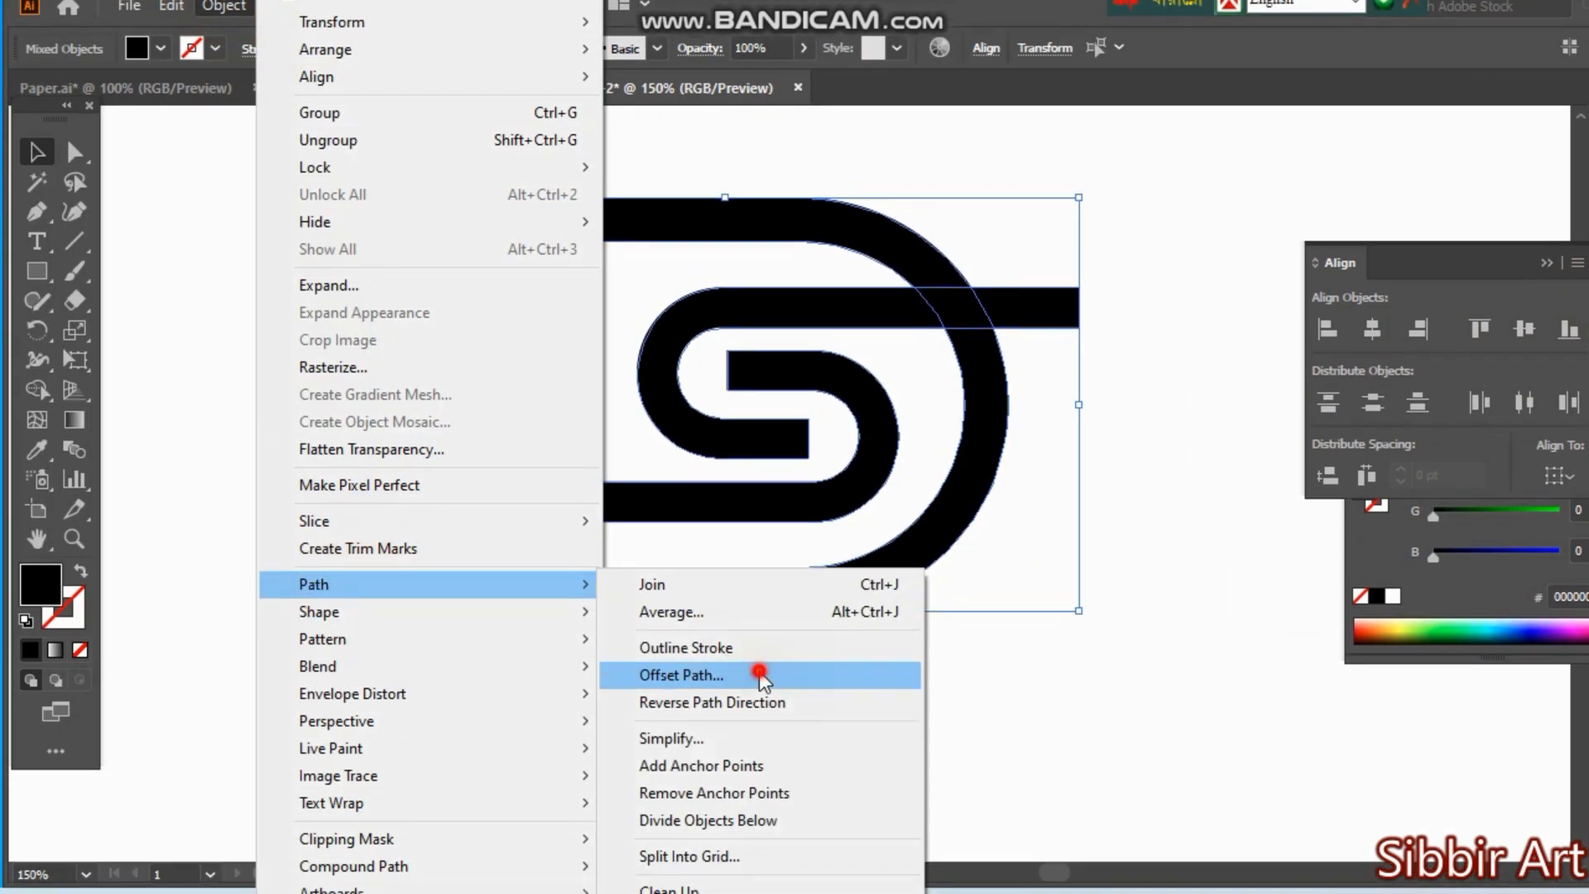
left_click(1259, 468)
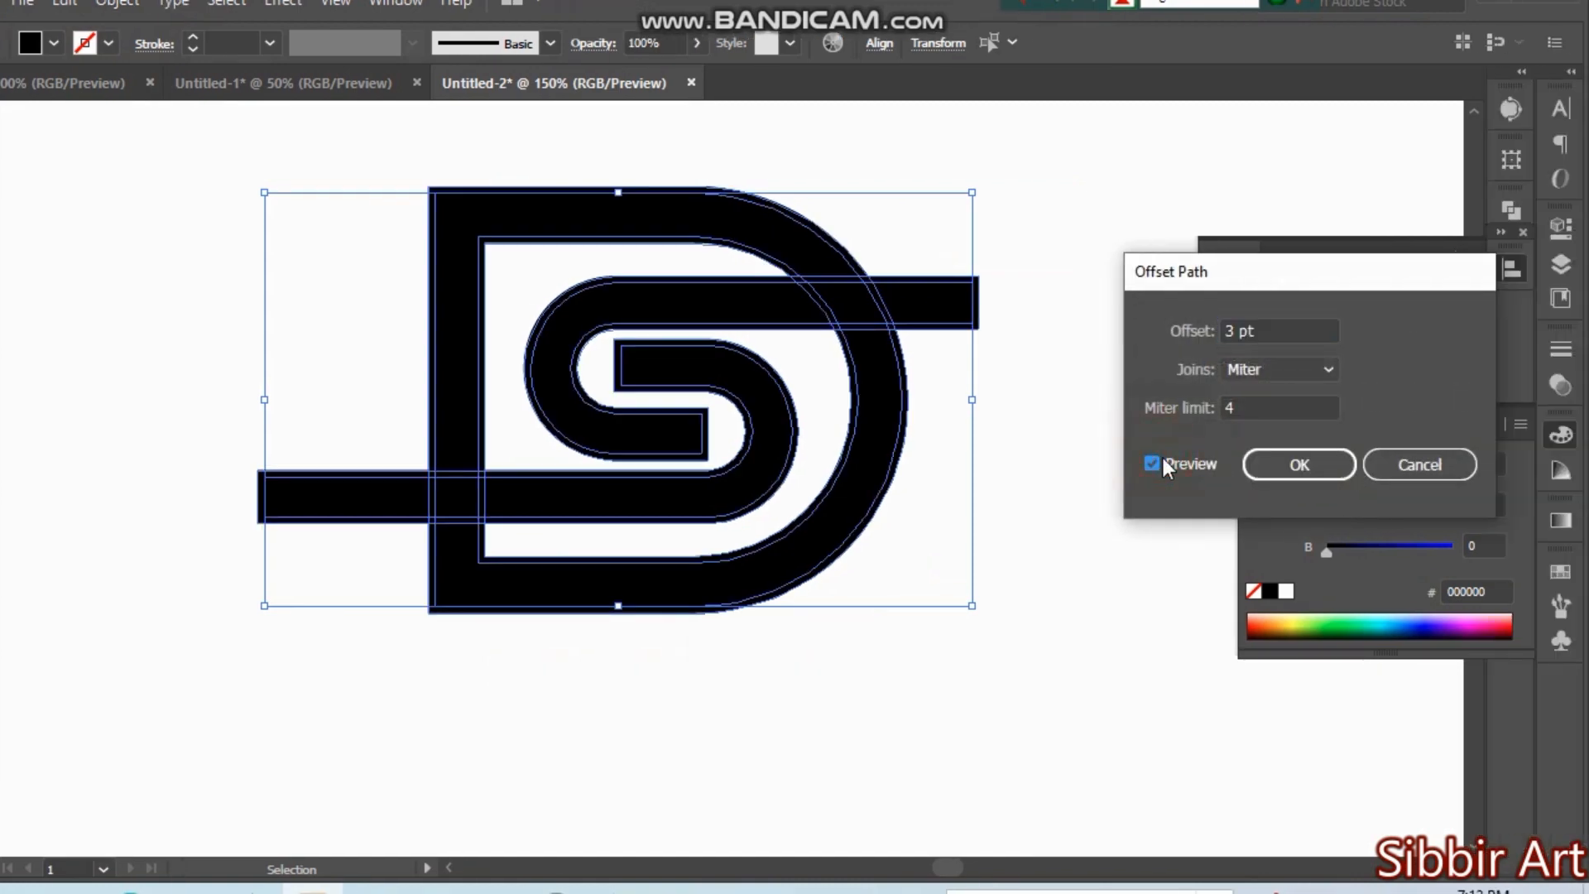
left_click(1282, 329)
key("Up")
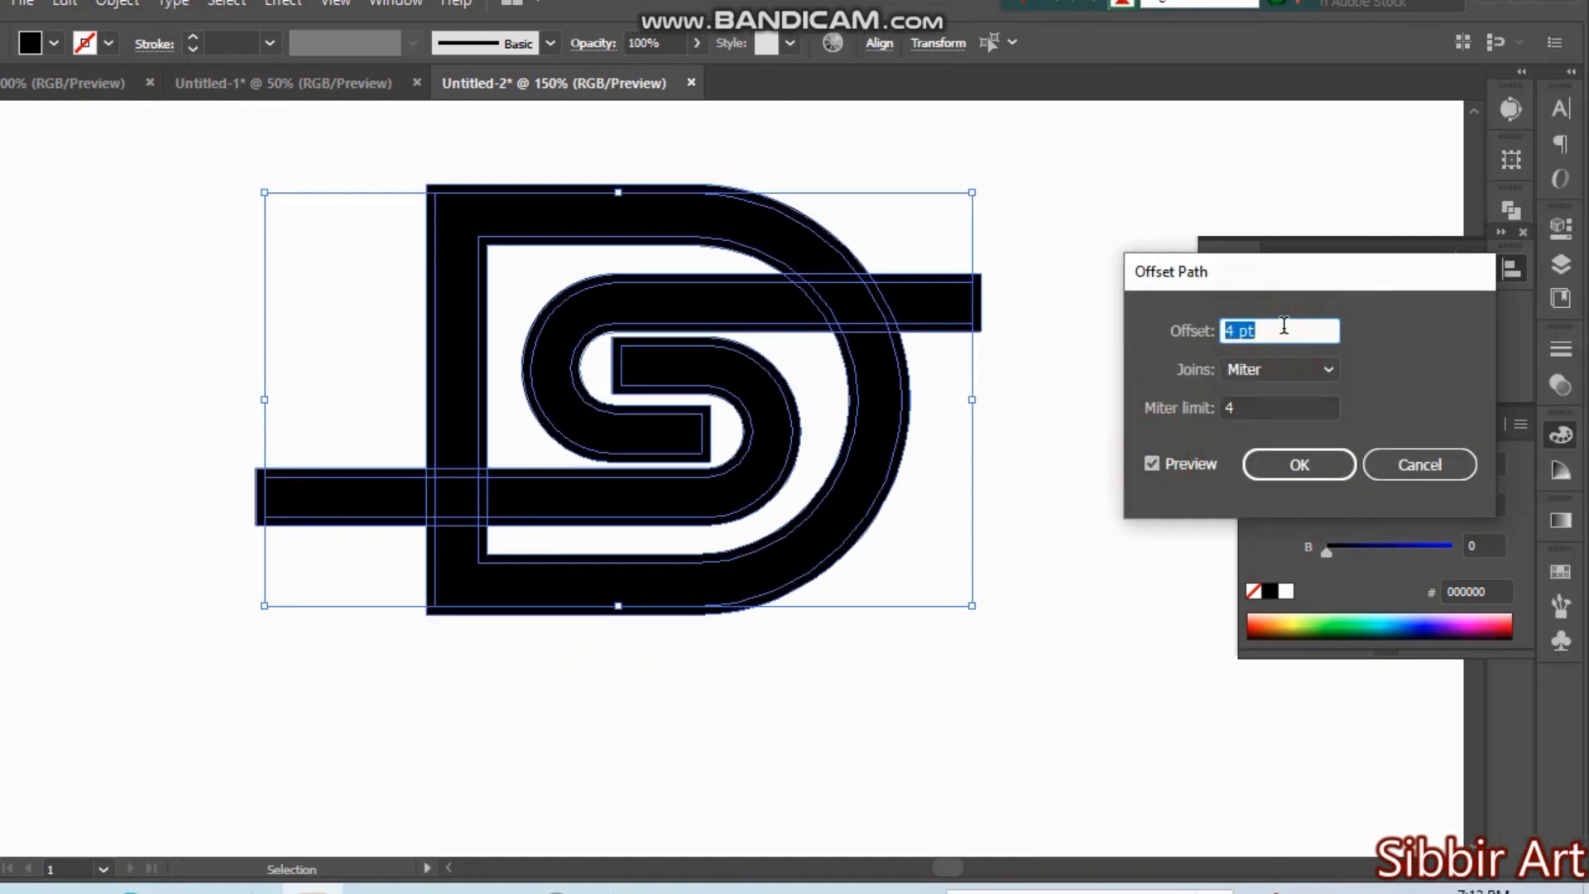
key("Up")
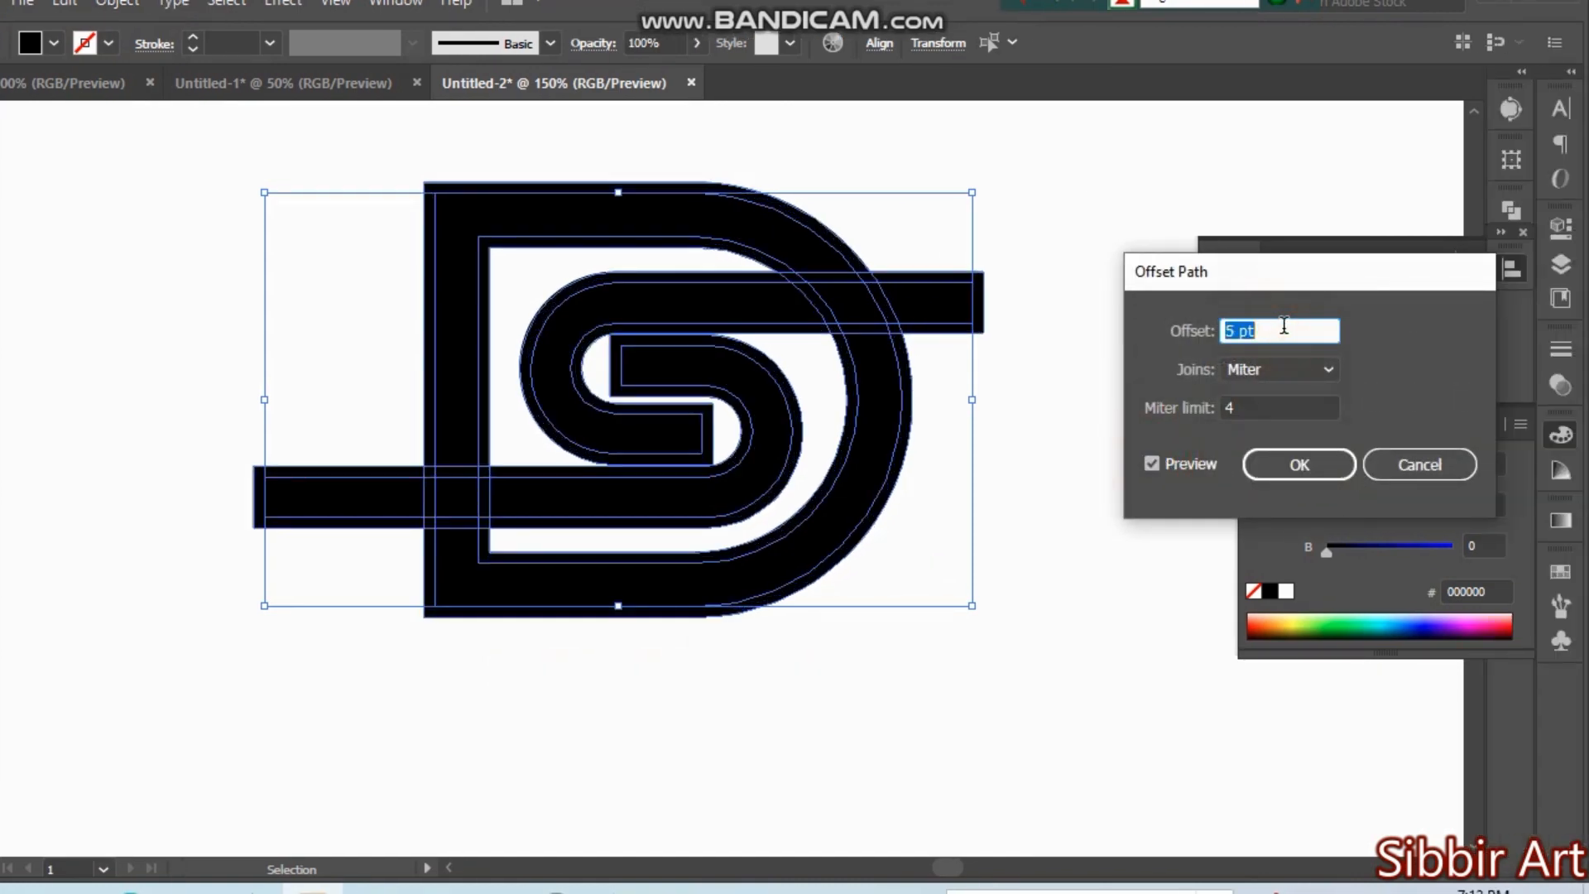
left_click(1302, 468)
Step: Select all the monogram shapes and remove the S arm ends that protrude beyond the D with the Shape Builder tool
left_click_drag(283, 192, 938, 601)
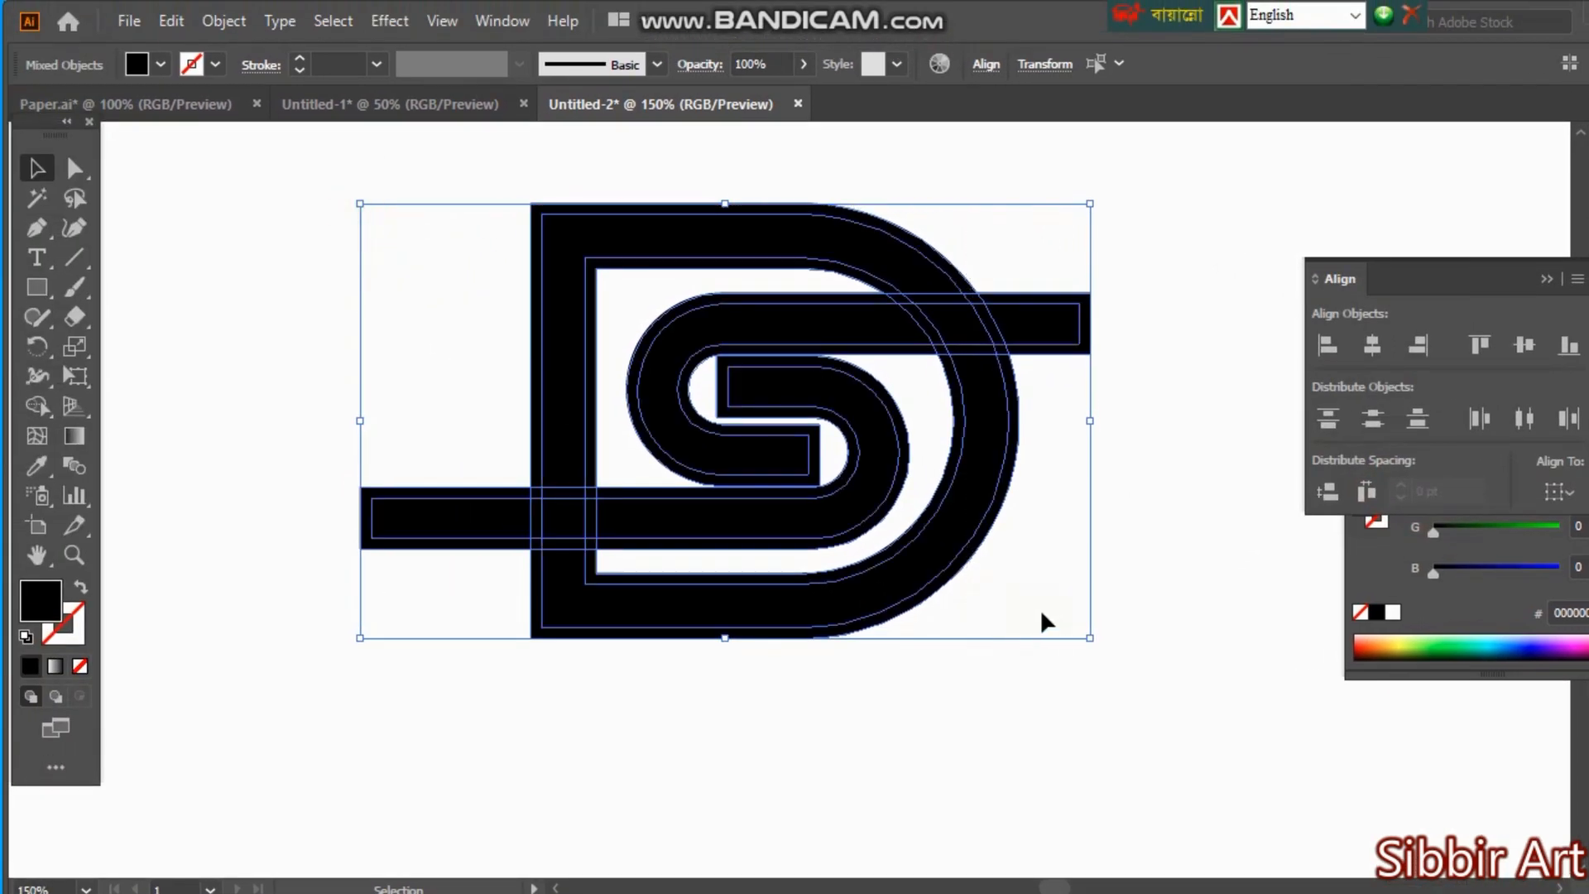
left_click(36, 406)
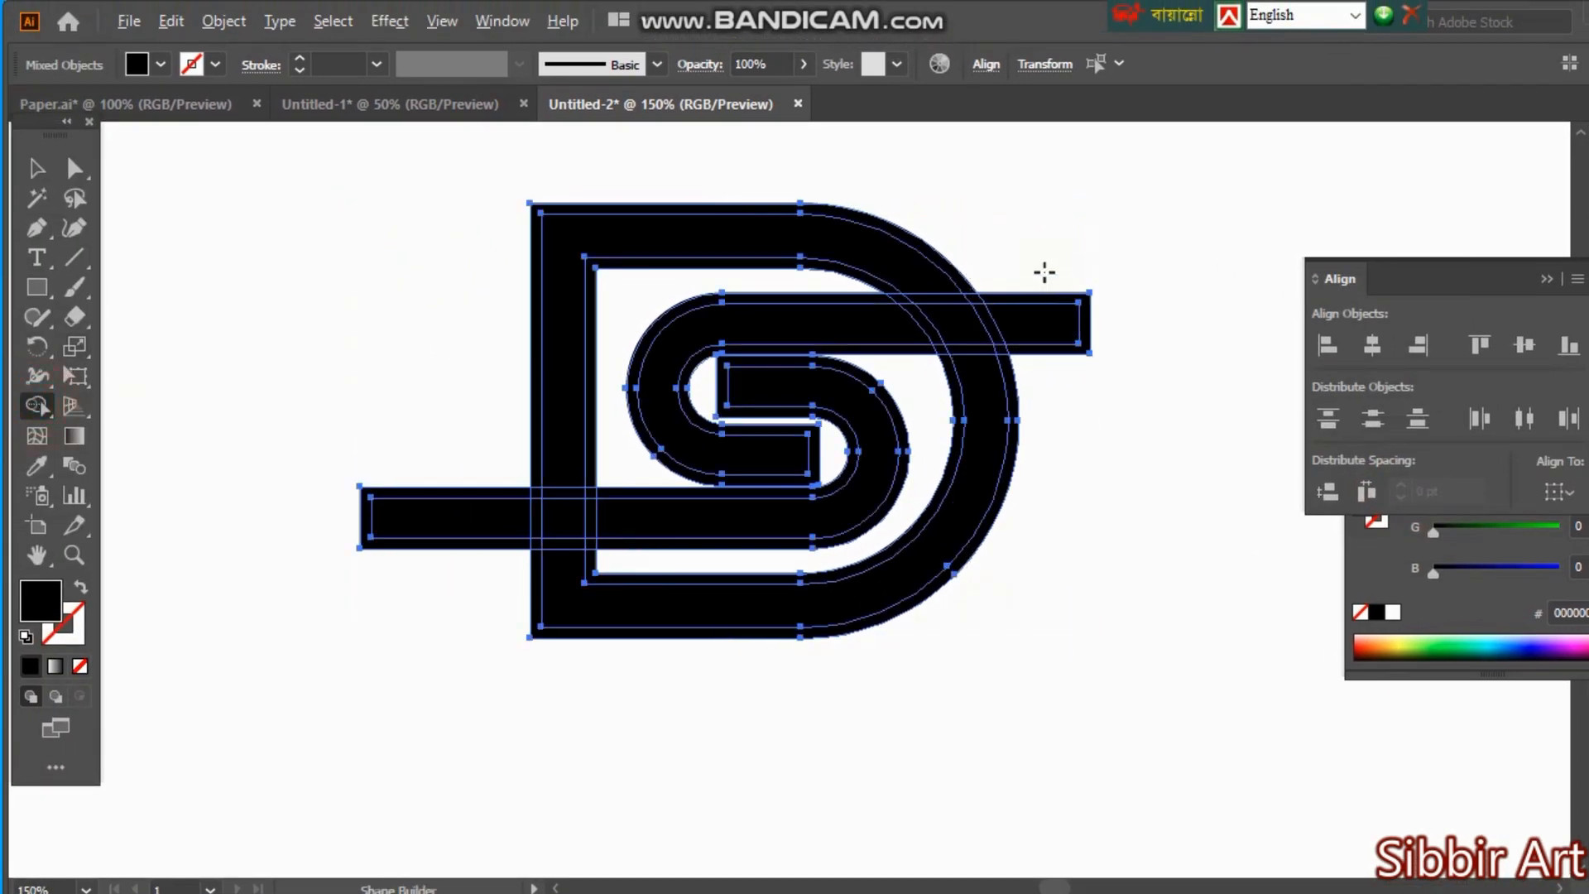
left_click_drag(1044, 272, 1062, 430, "alt")
left_click_drag(475, 420, 467, 602, "alt")
Step: Cut narrow gaps through the D where the offset strips of the two S arms cross its stem and bowl
key("ctrl+space")
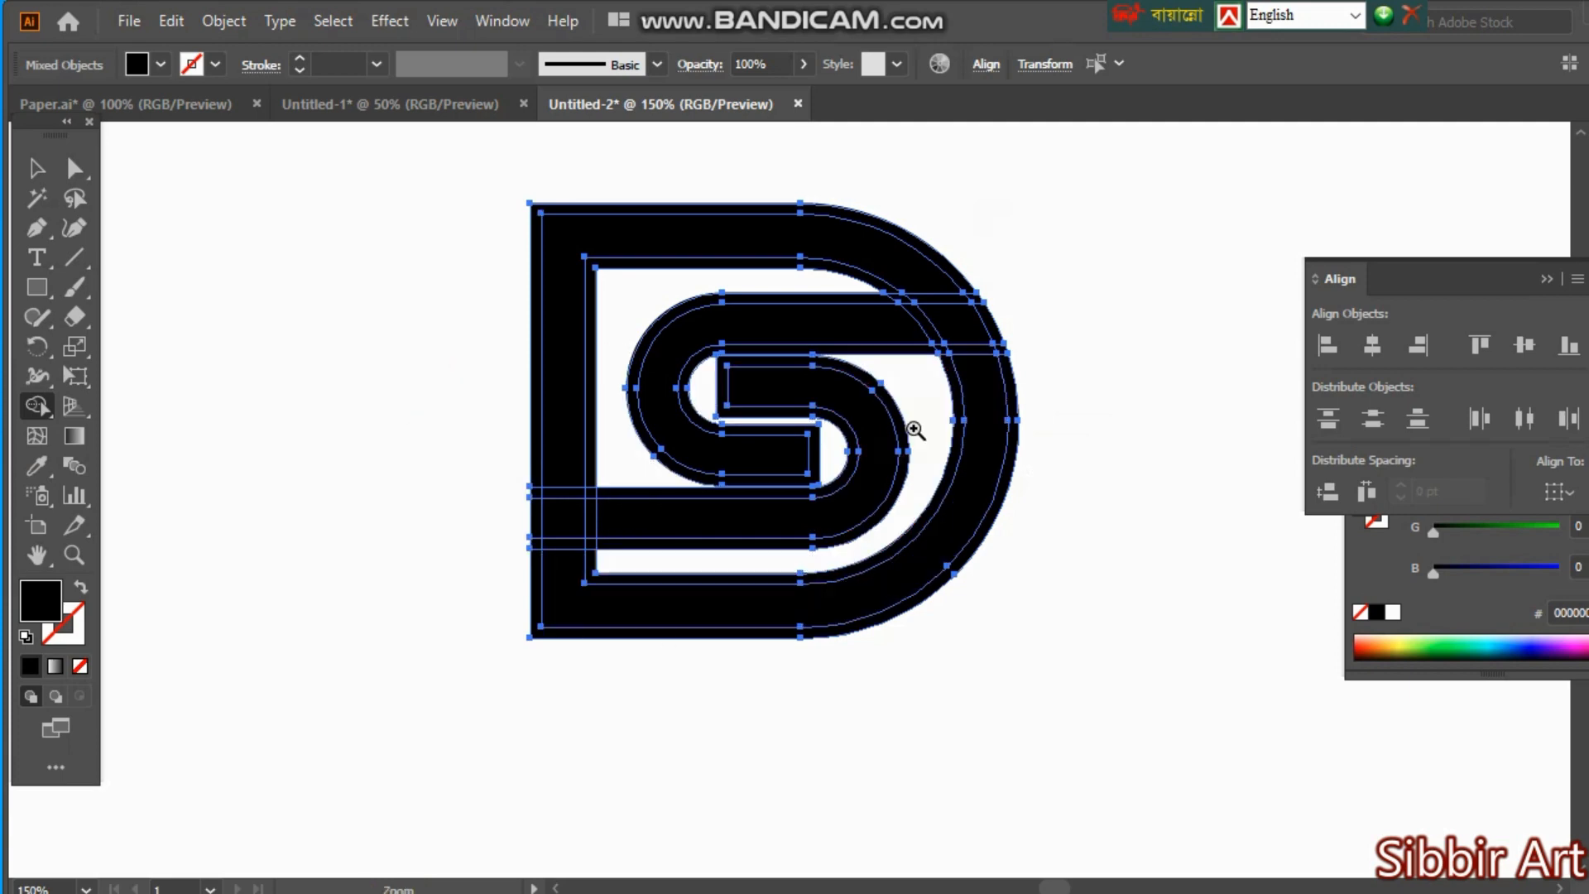
left_click(914, 430)
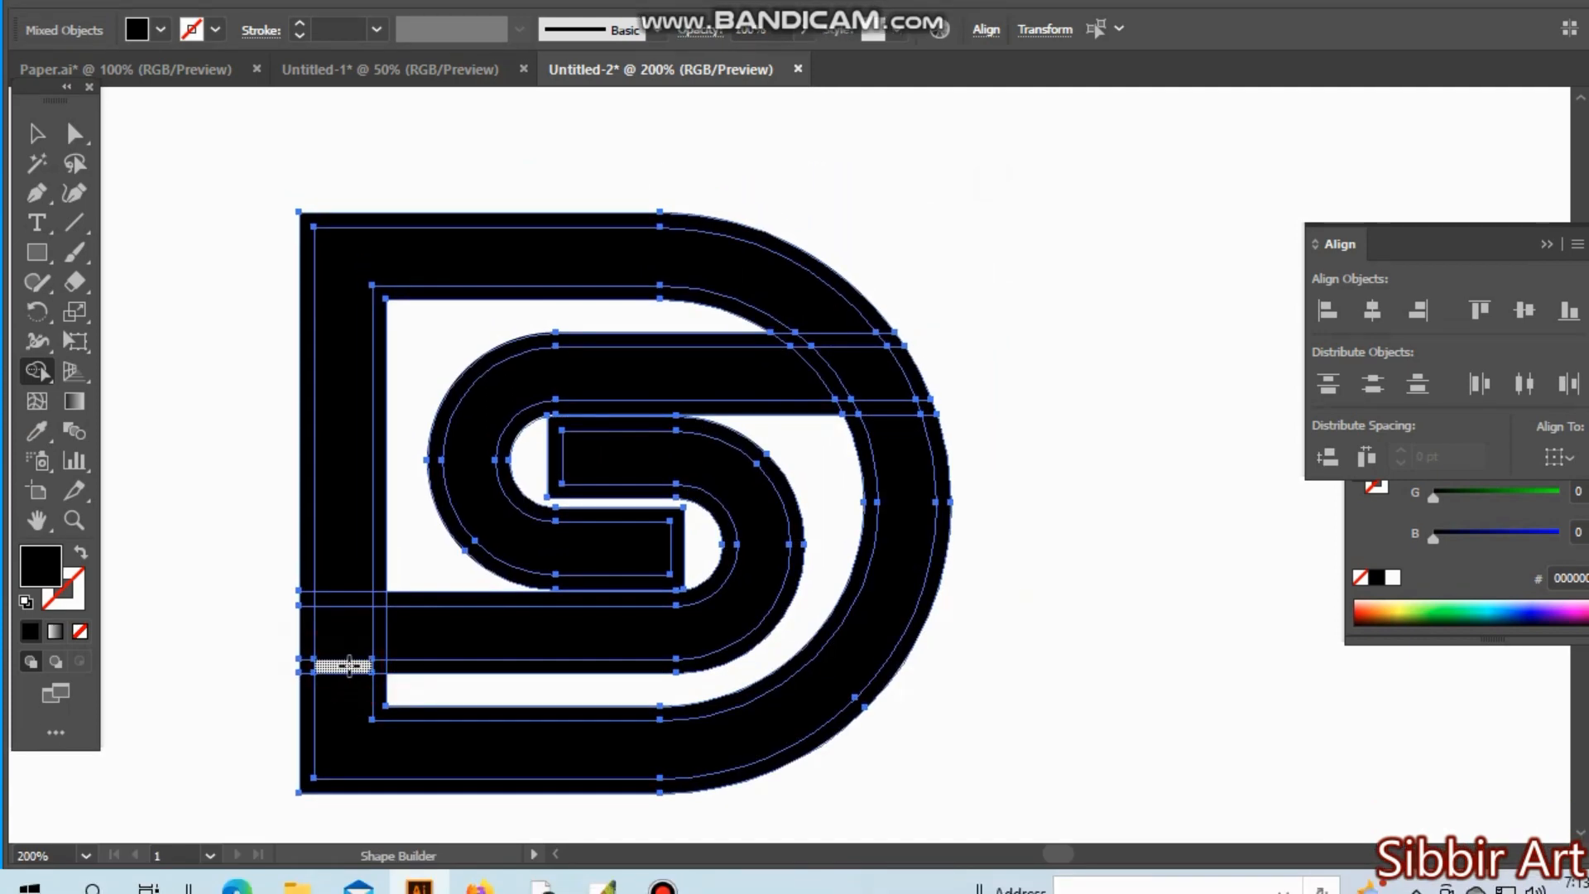
left_click(348, 665, "alt")
left_click(857, 339, "alt")
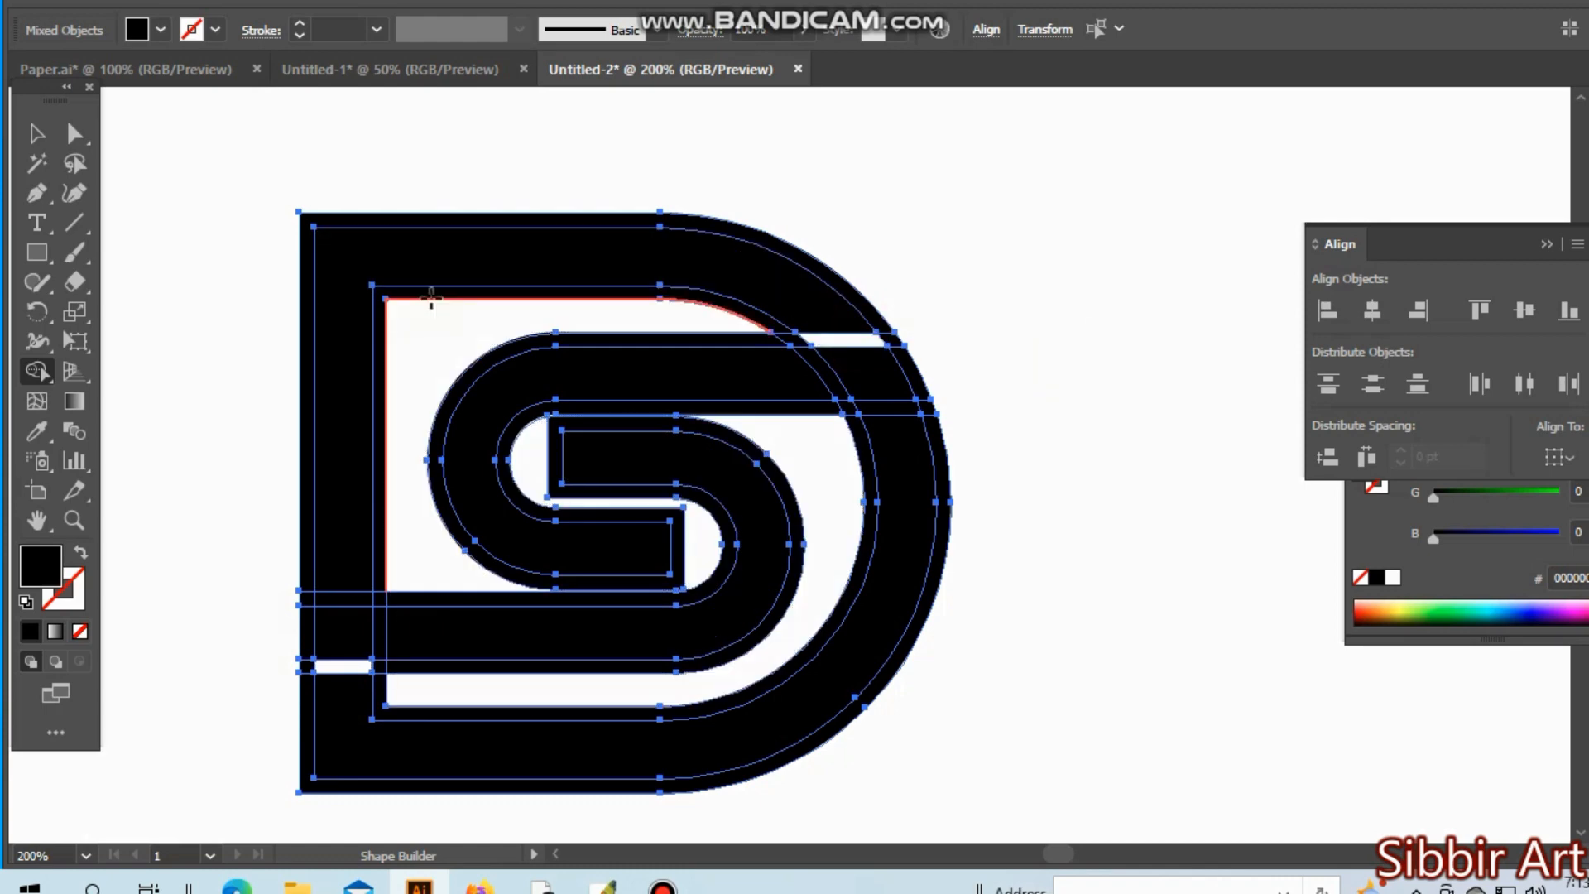
Step: Remove the D's upper inner offset strip and the offset strips surrounding both S pieces
left_click_drag(445, 302, 449, 296, "alt")
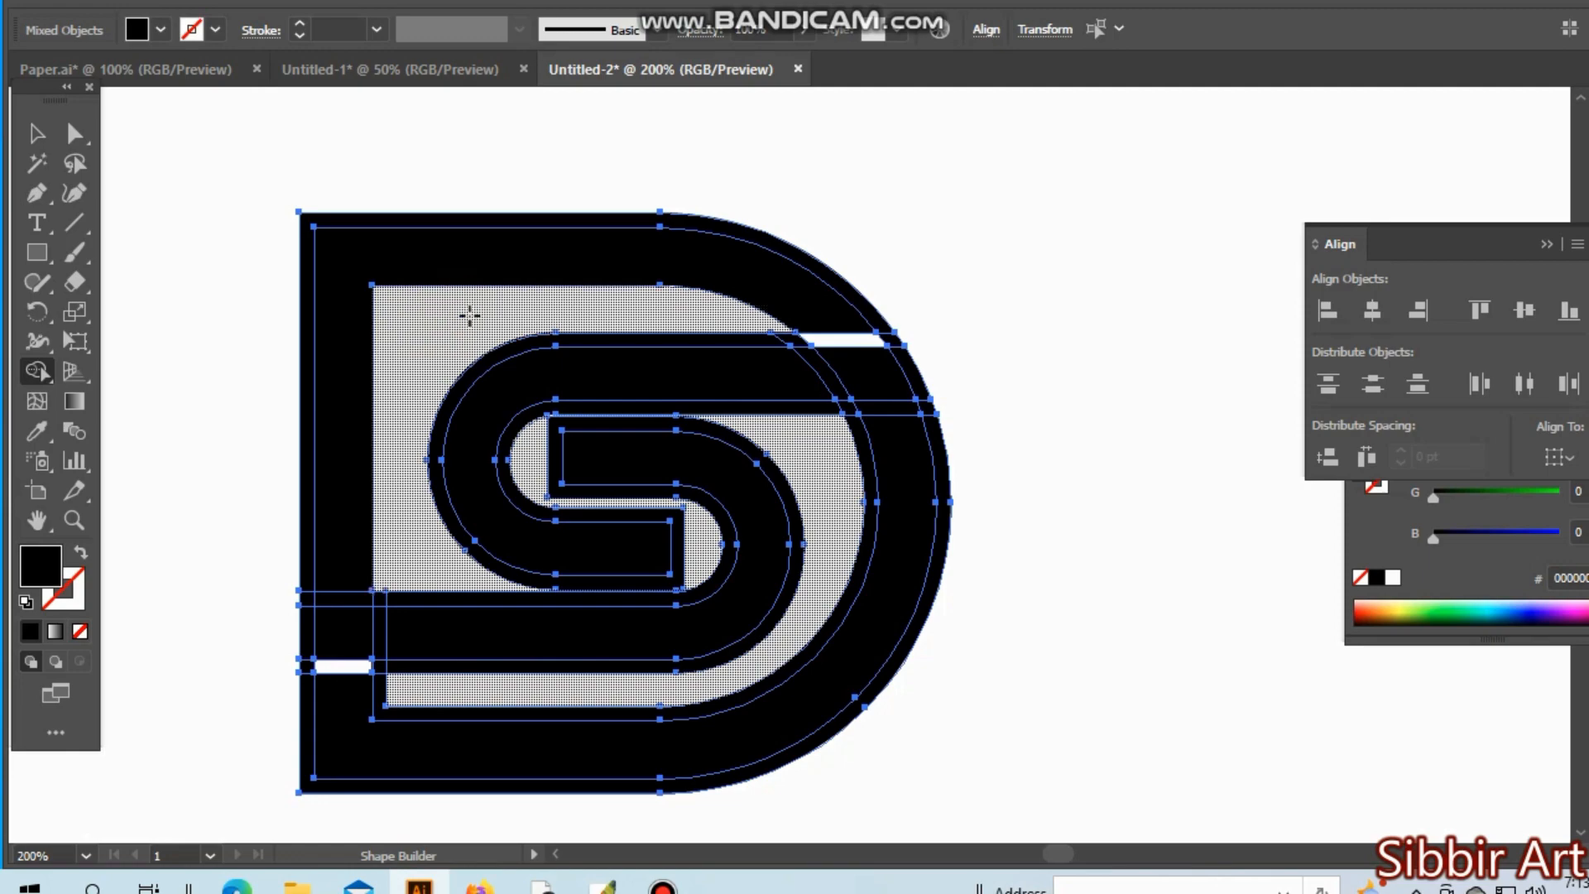
left_click_drag(809, 470, 781, 495, "alt")
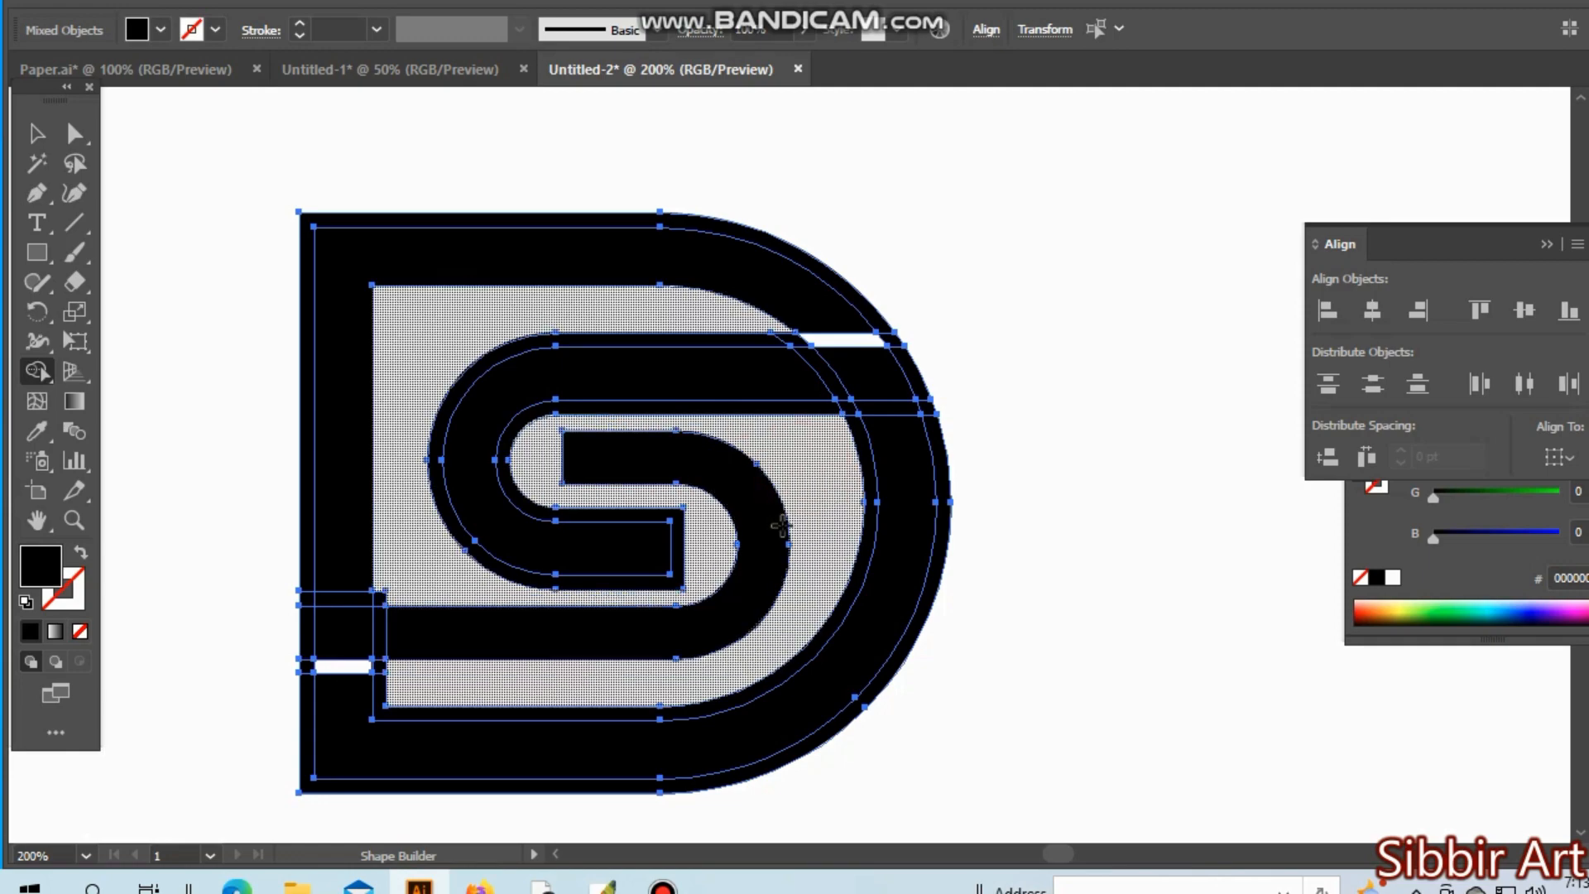
left_click(507, 454, "alt")
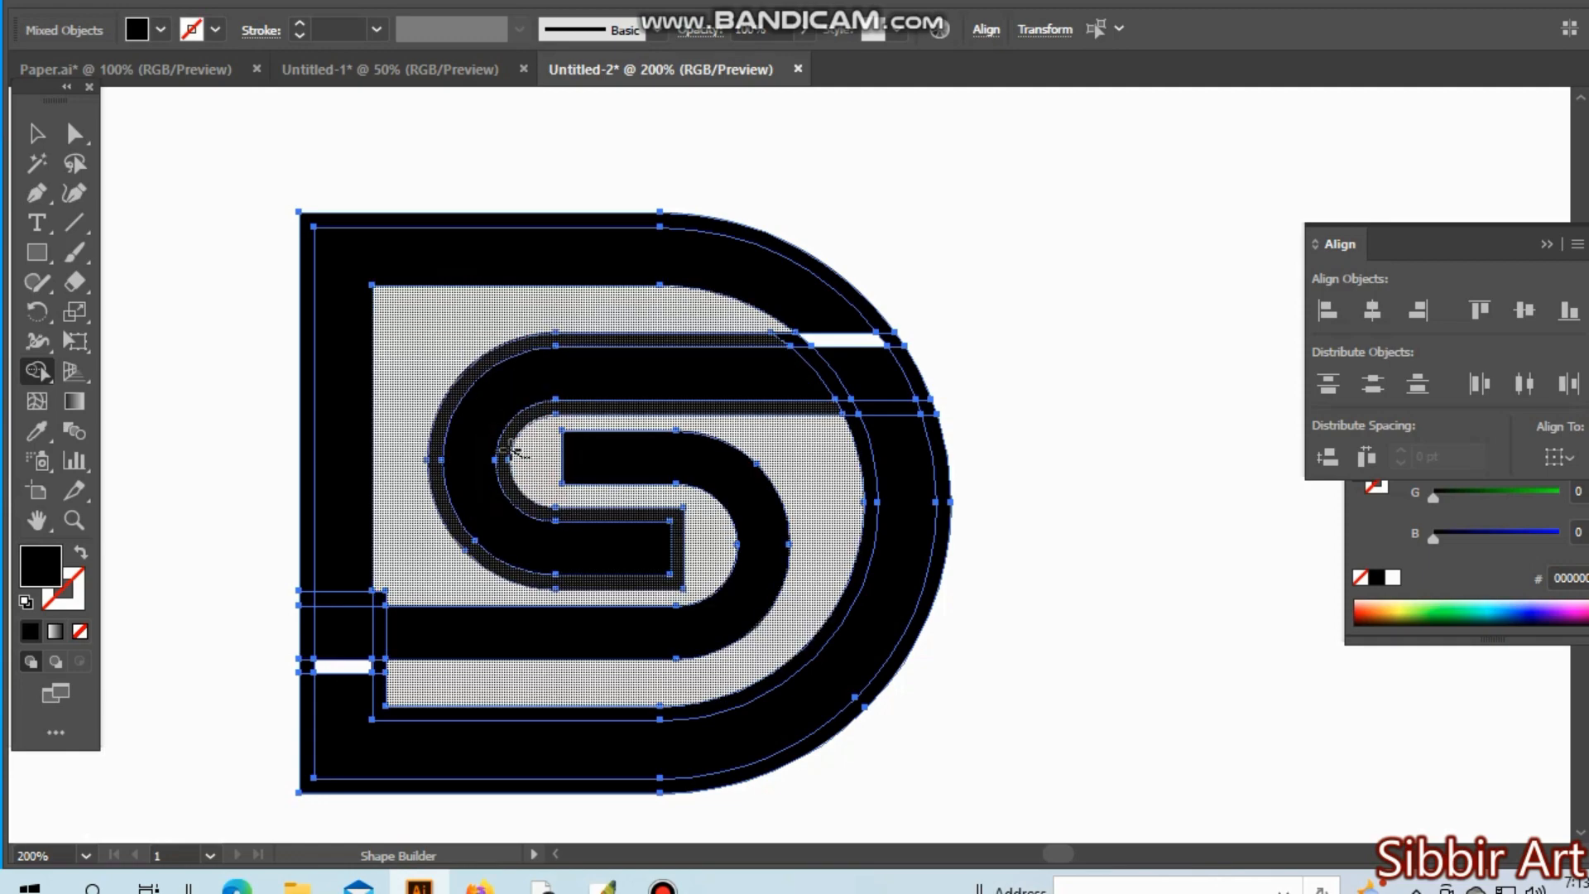
left_click(781, 338, "alt")
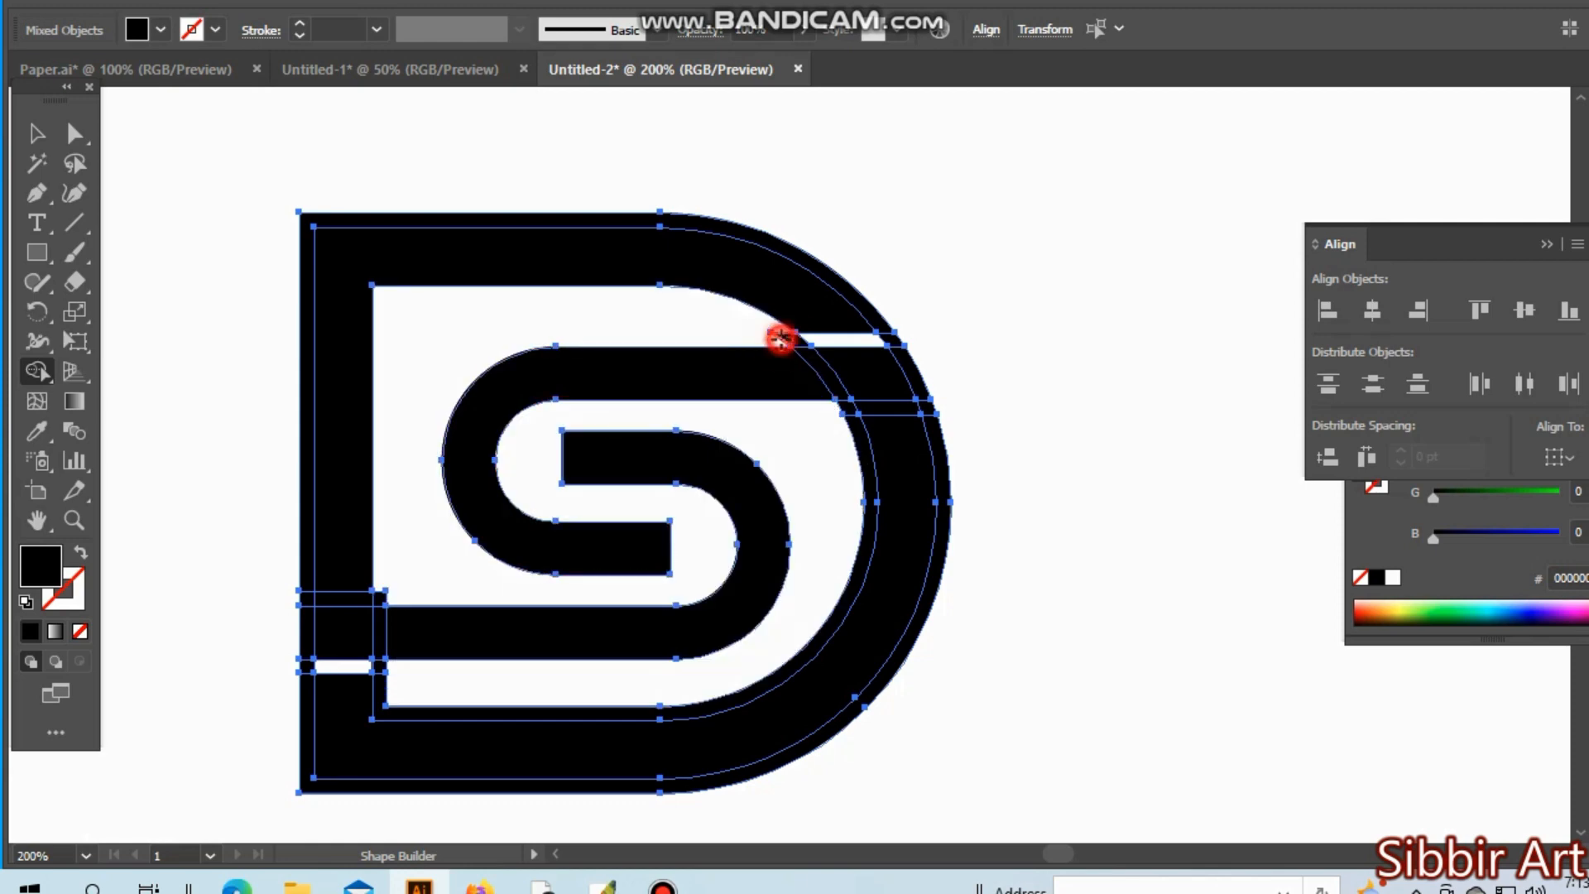
Step: Remove the D's outer offset strips, its lower inner strip and the leftover fragments around the stem crossing
left_click(865, 281)
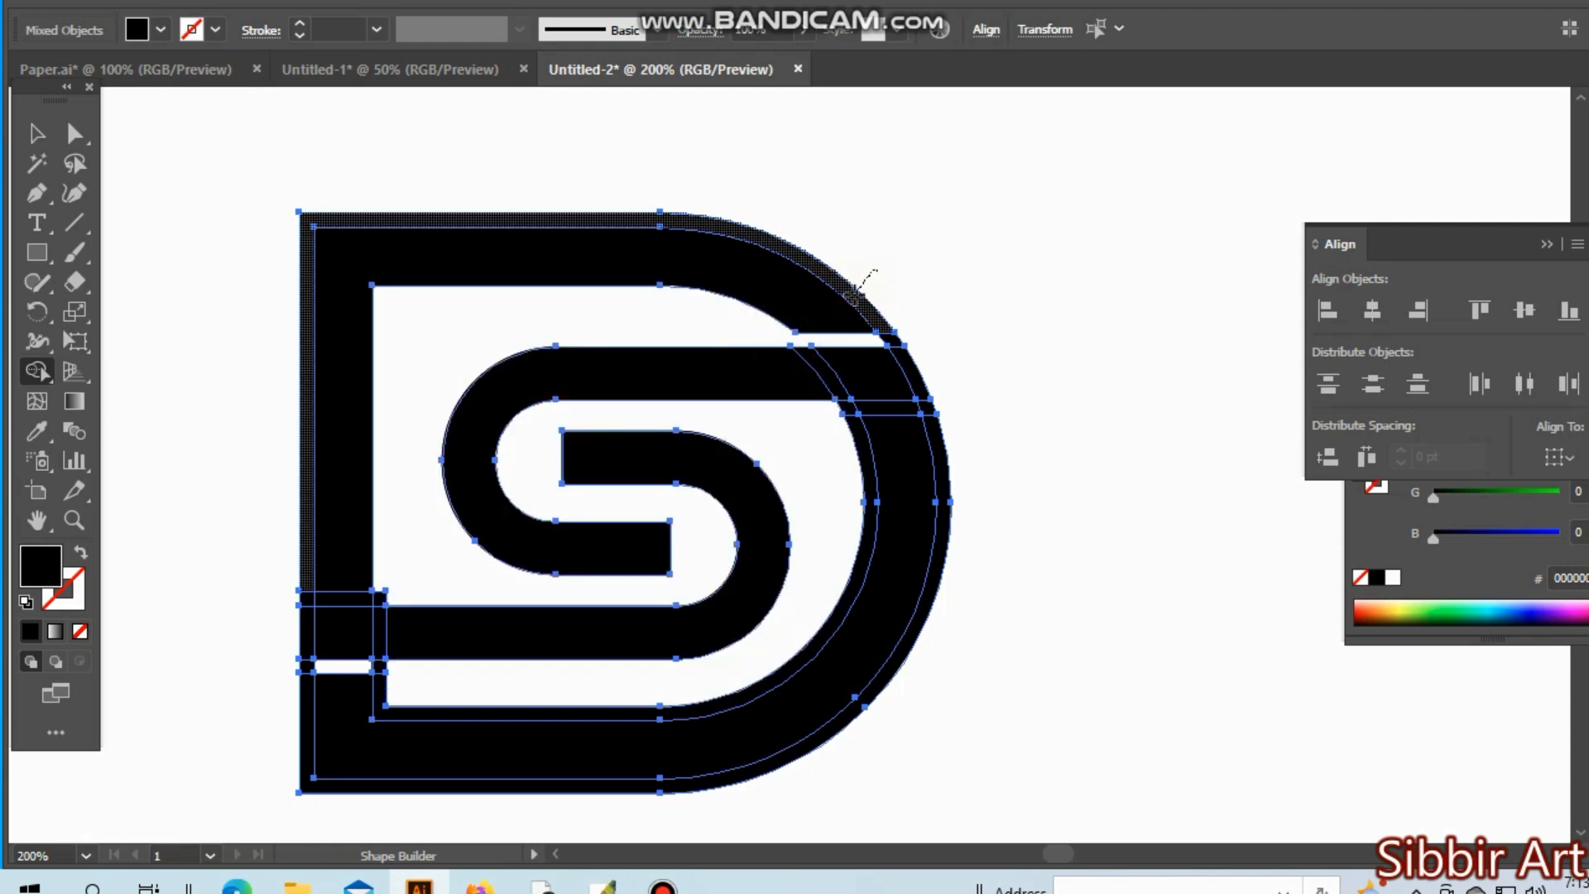
left_click(925, 381, "alt")
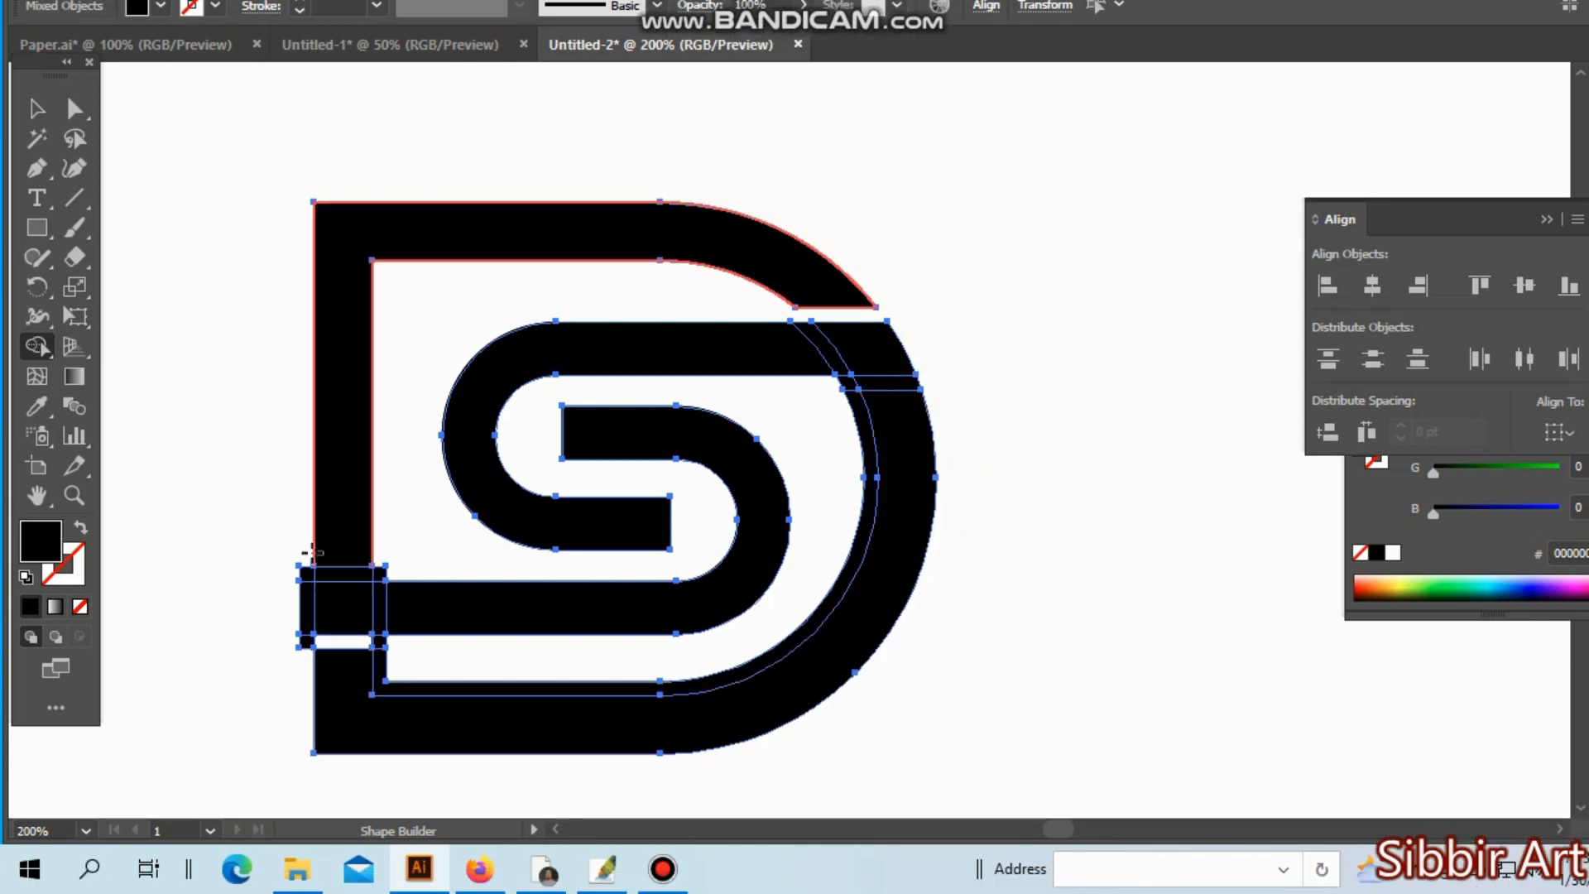
left_click(321, 597, "alt")
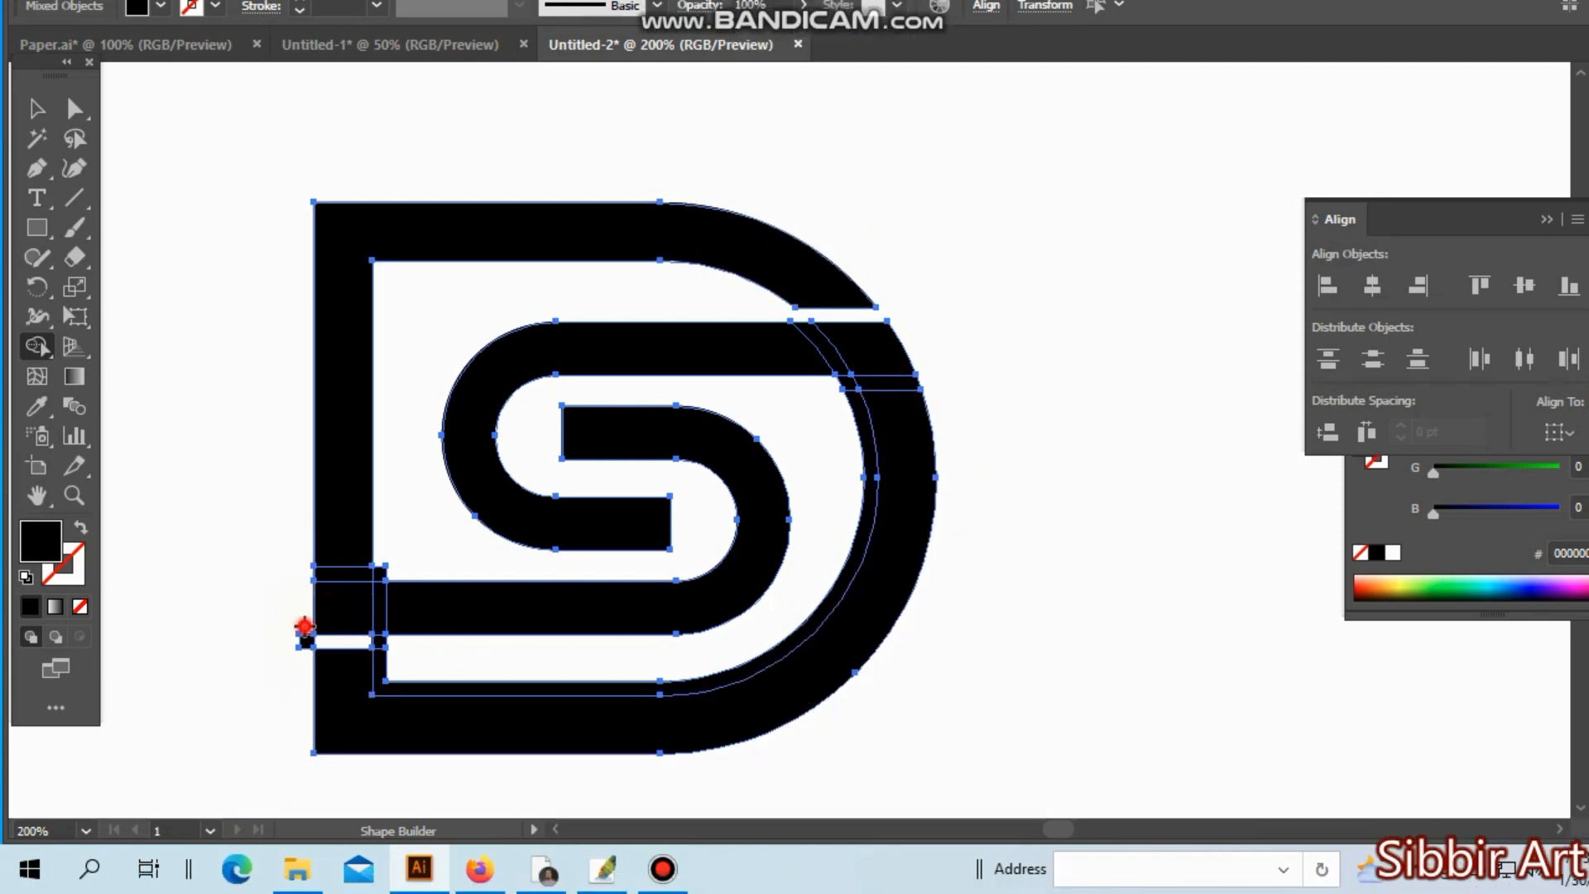
left_click(304, 626, "alt")
left_click(376, 639, "alt")
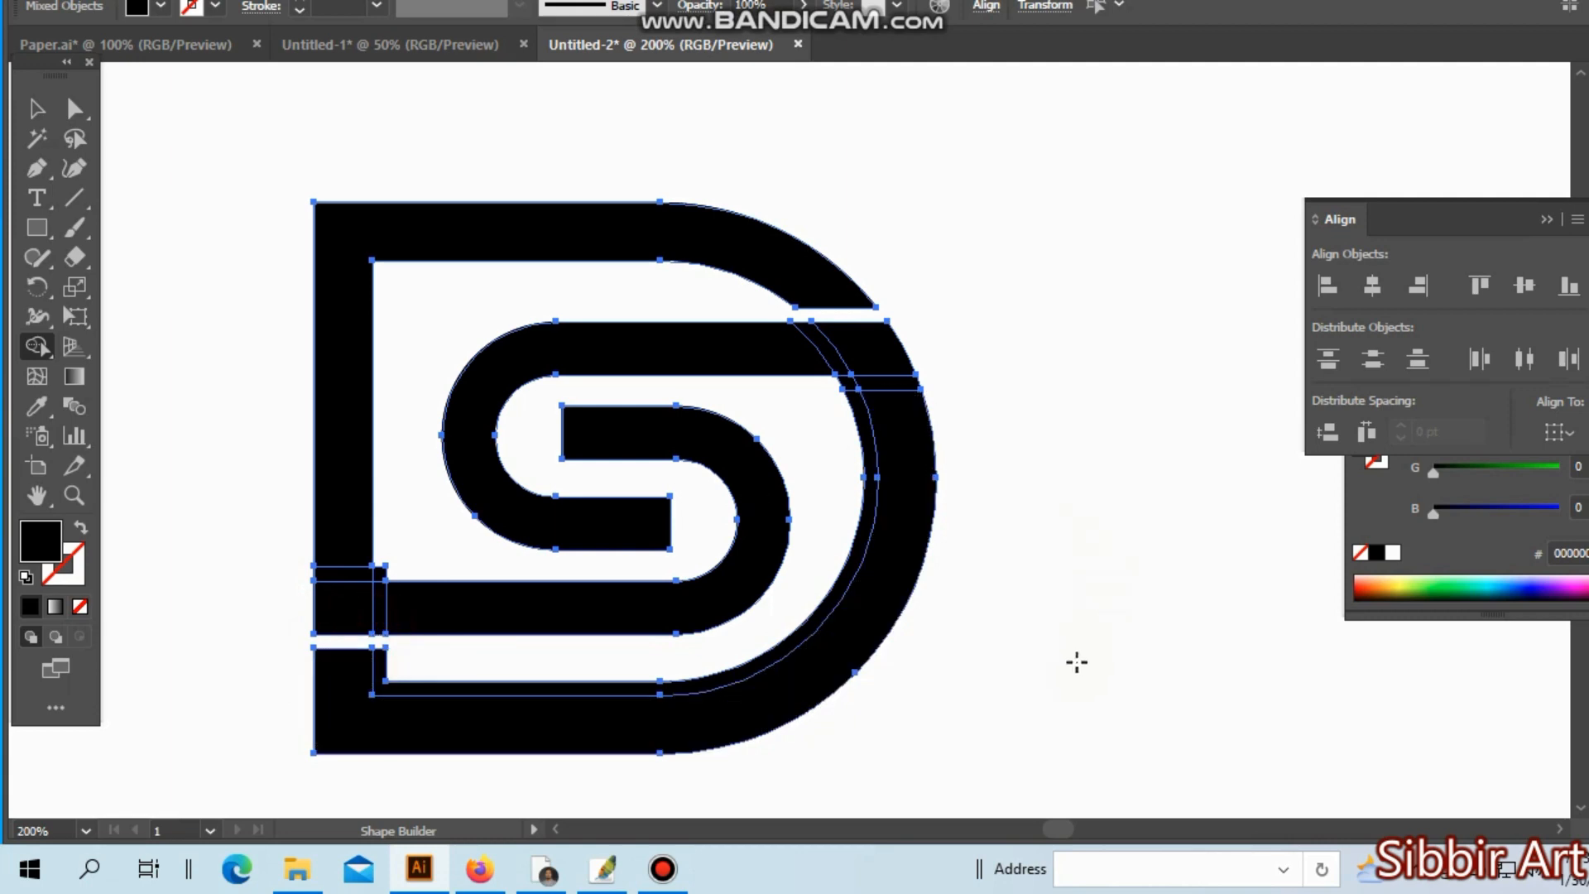
left_click(864, 525, "alt")
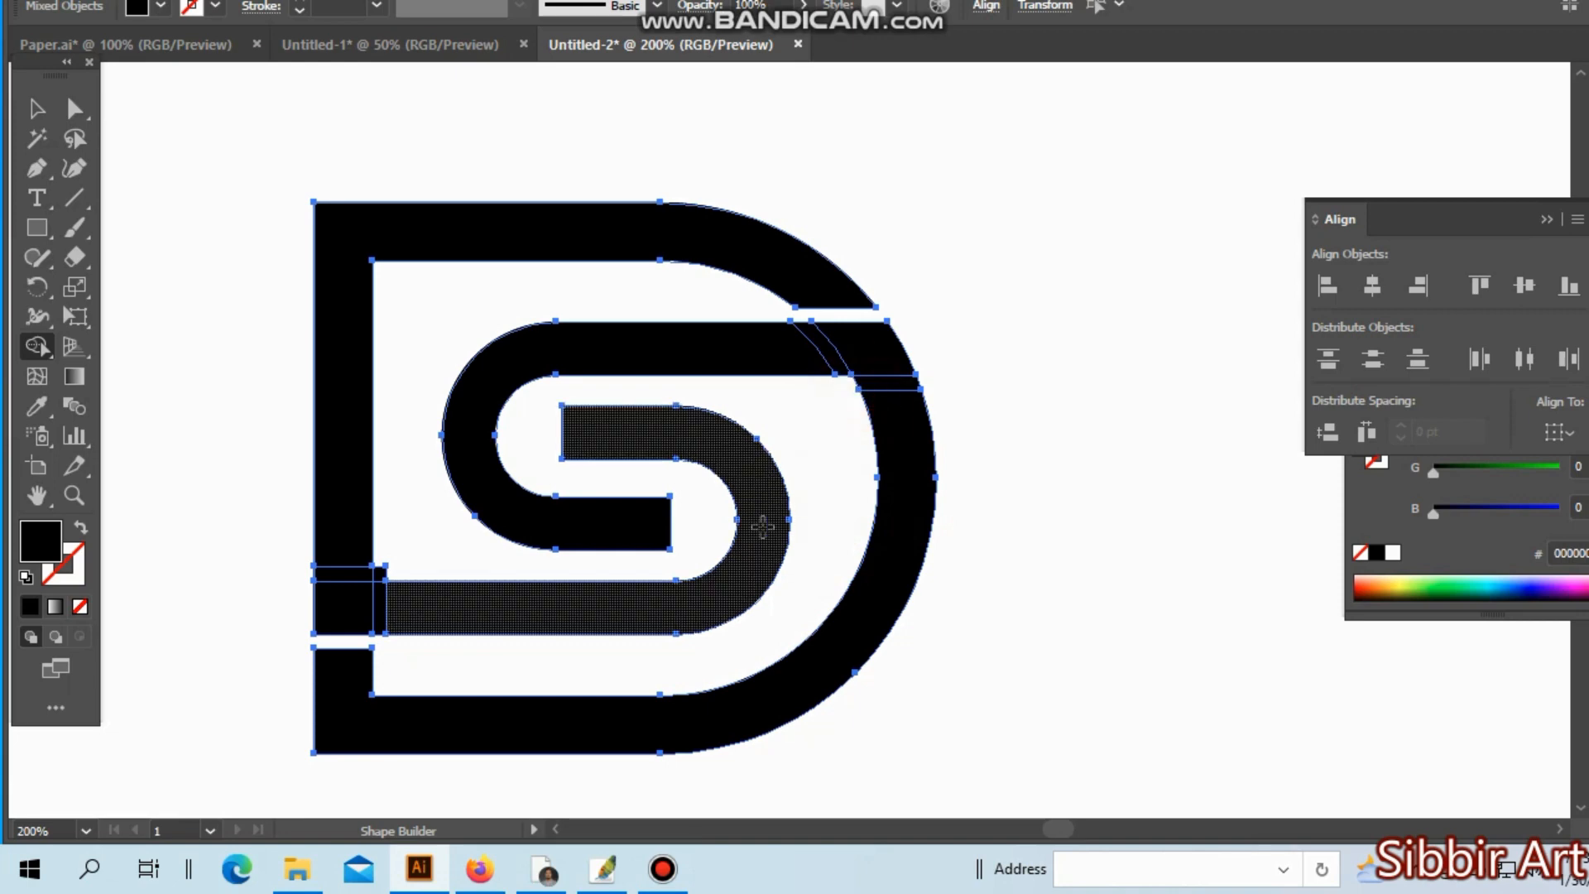
left_click(382, 567)
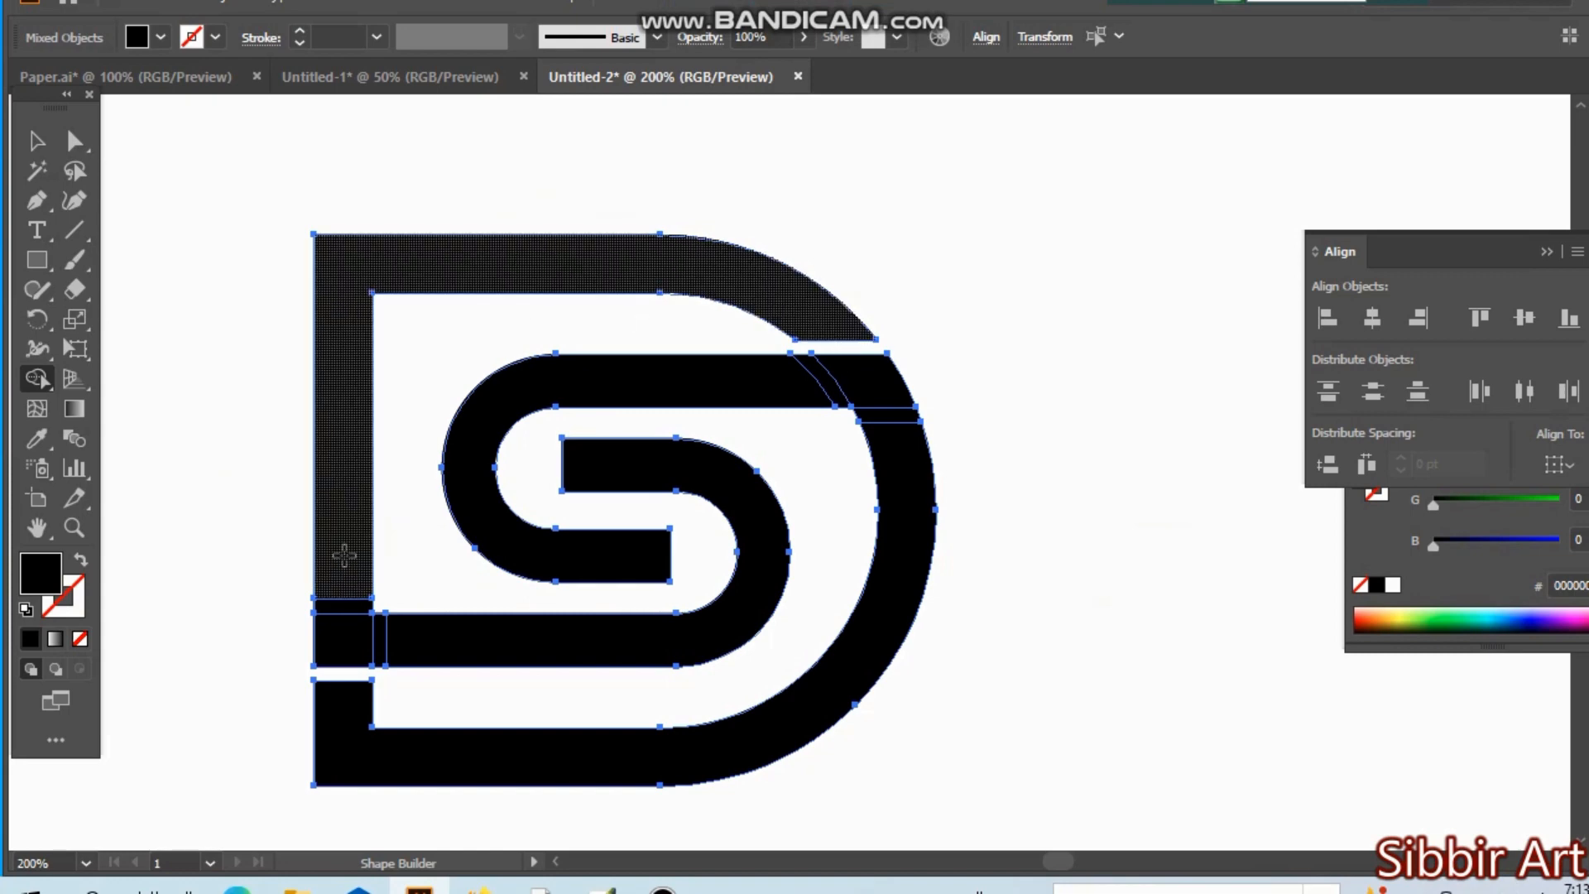
Step: Merge the upper D with the lower S piece and the upper S piece with the lower D, then deselect
mouse_move(344, 554)
left_mouse_down()
mouse_move(351, 634)
mouse_move(530, 632)
left_mouse_up()
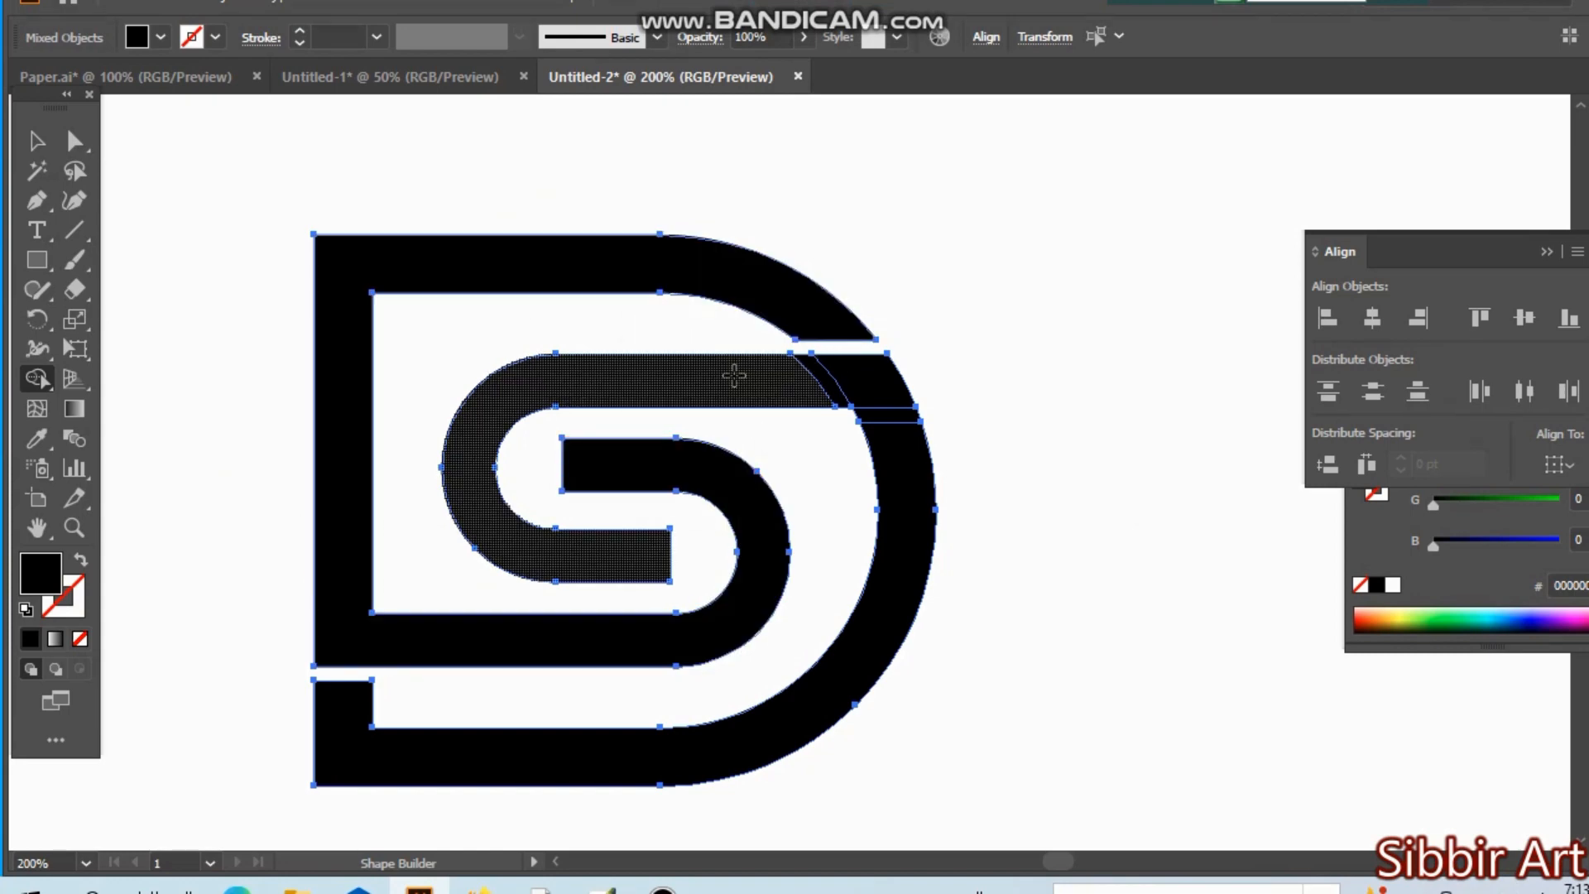
mouse_move(756, 358)
left_mouse_down()
mouse_move(877, 383)
mouse_move(892, 418)
left_mouse_up()
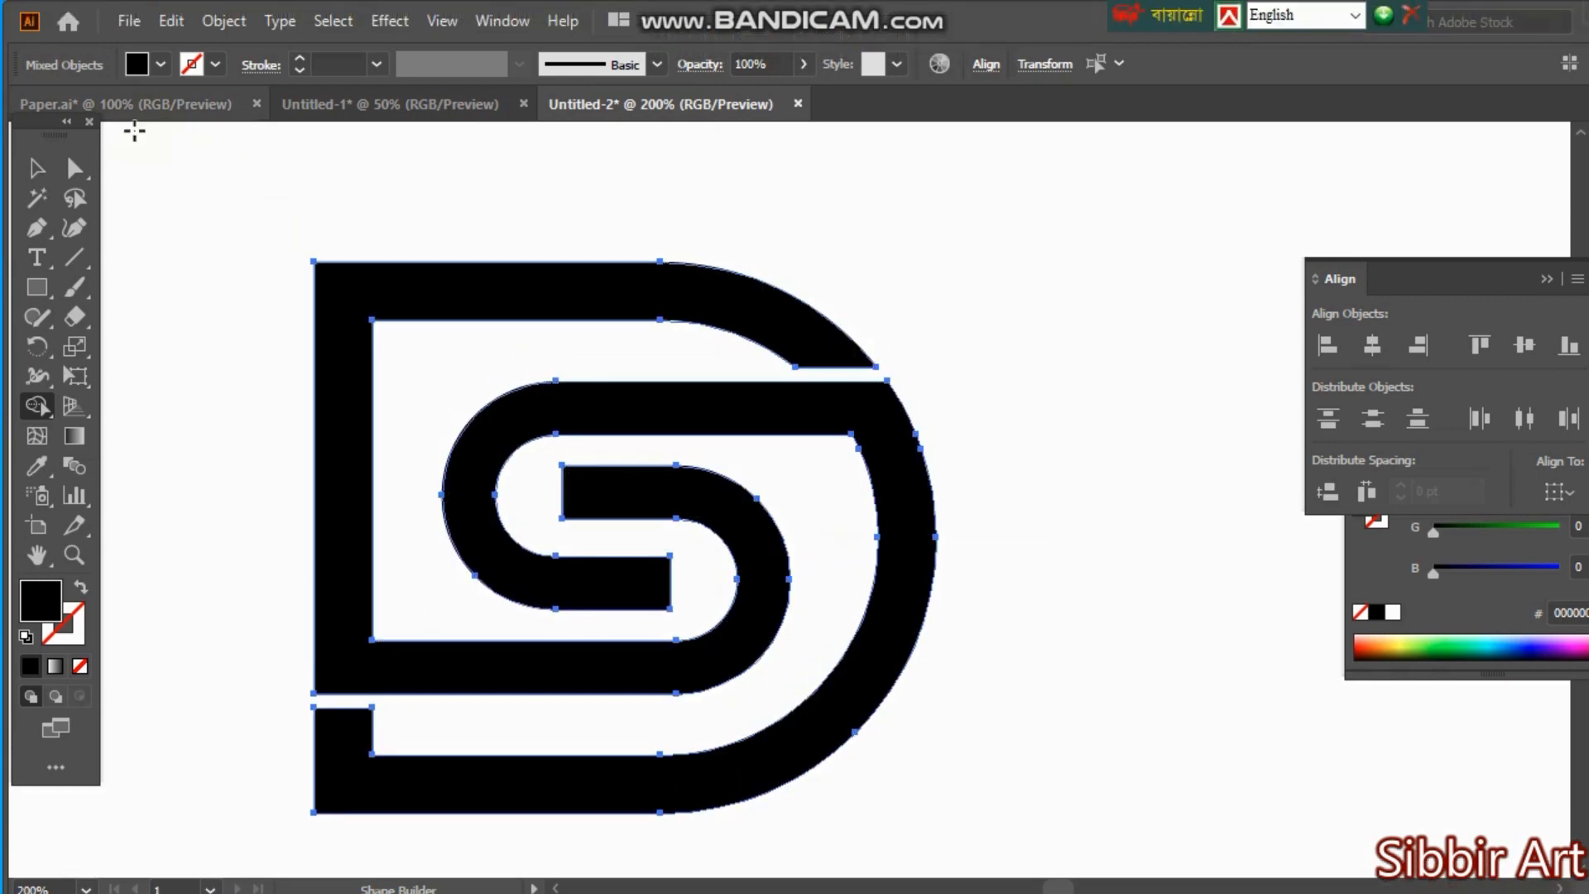
left_click(44, 172)
left_click(1113, 371)
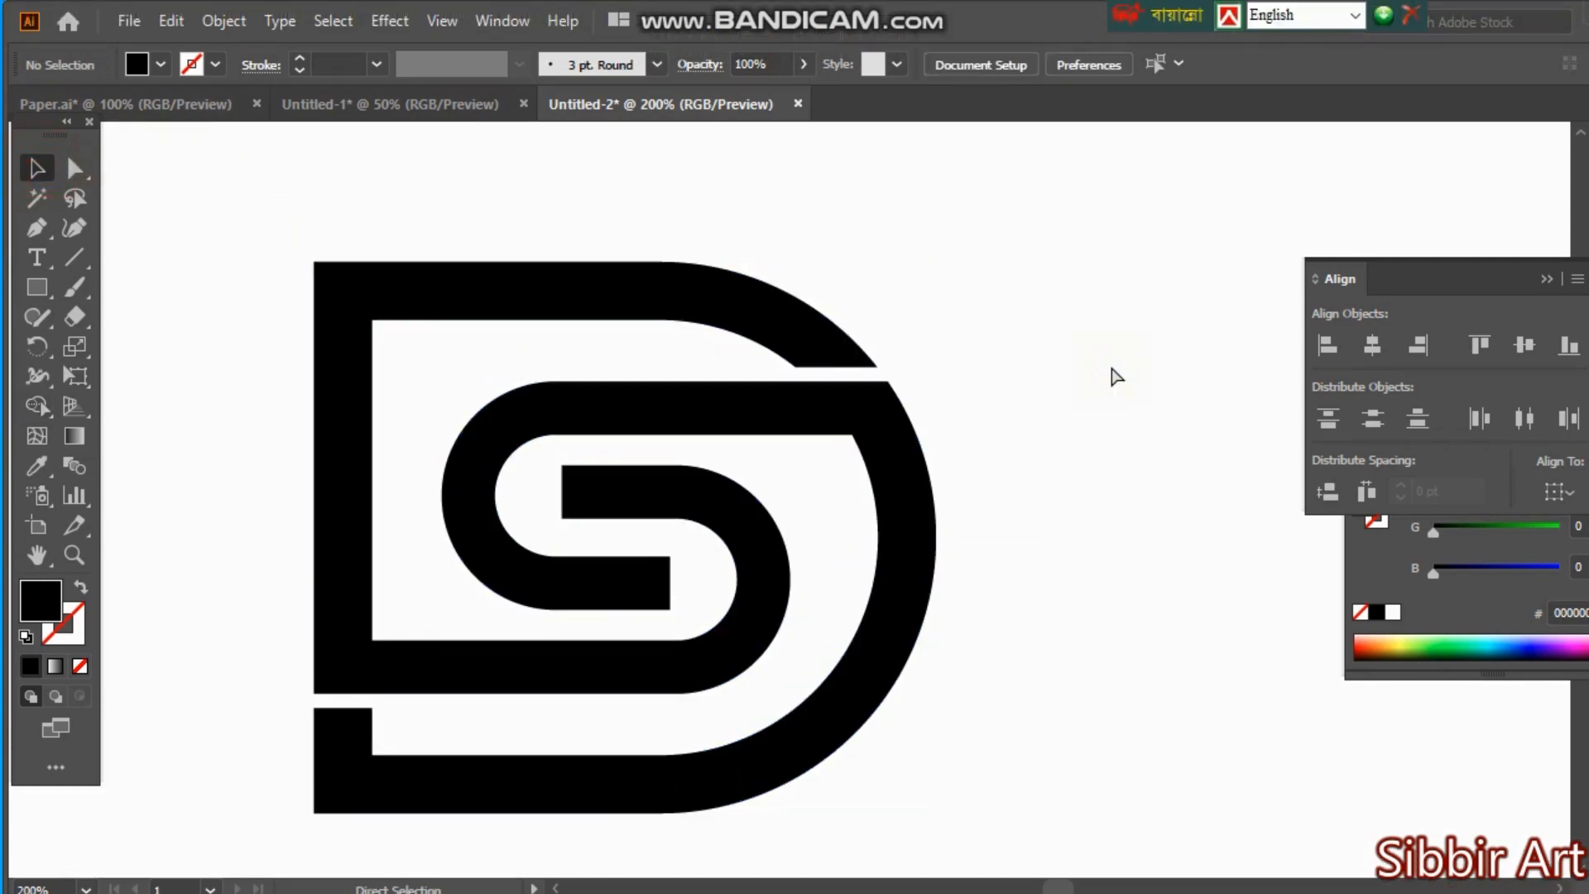
Step: Inspect the merged monogram at several magnifications
key("ctrl+minus")
key("ctrl+minus")
key("ctrl+minus")
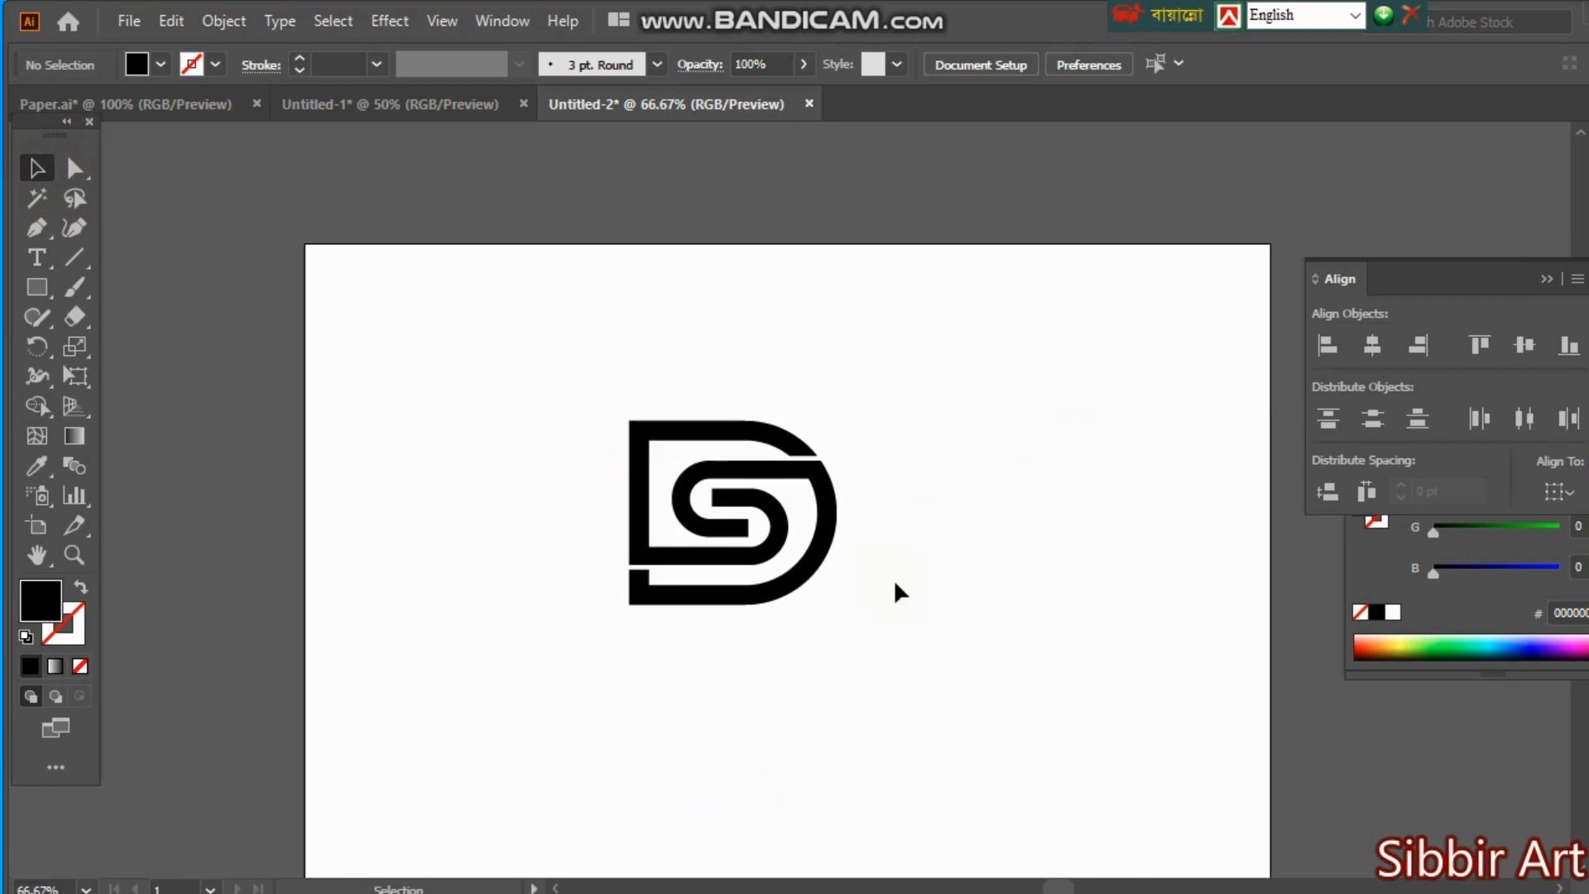
key("ctrl+space")
left_click(844, 519, "ctrl")
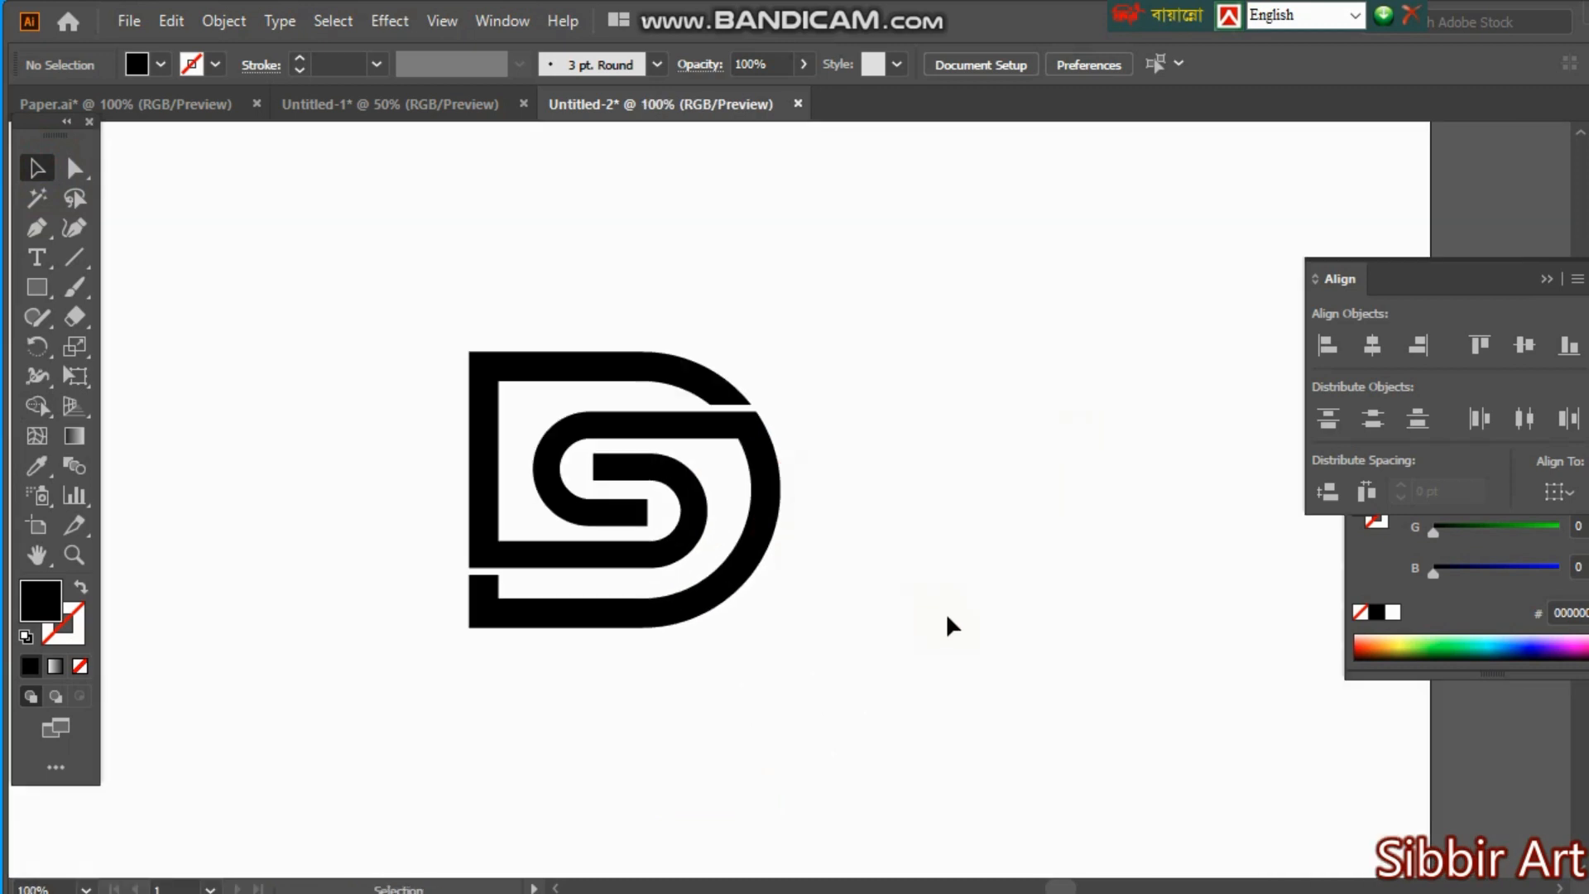
key("ctrl+minus")
key("ctrl+minus")
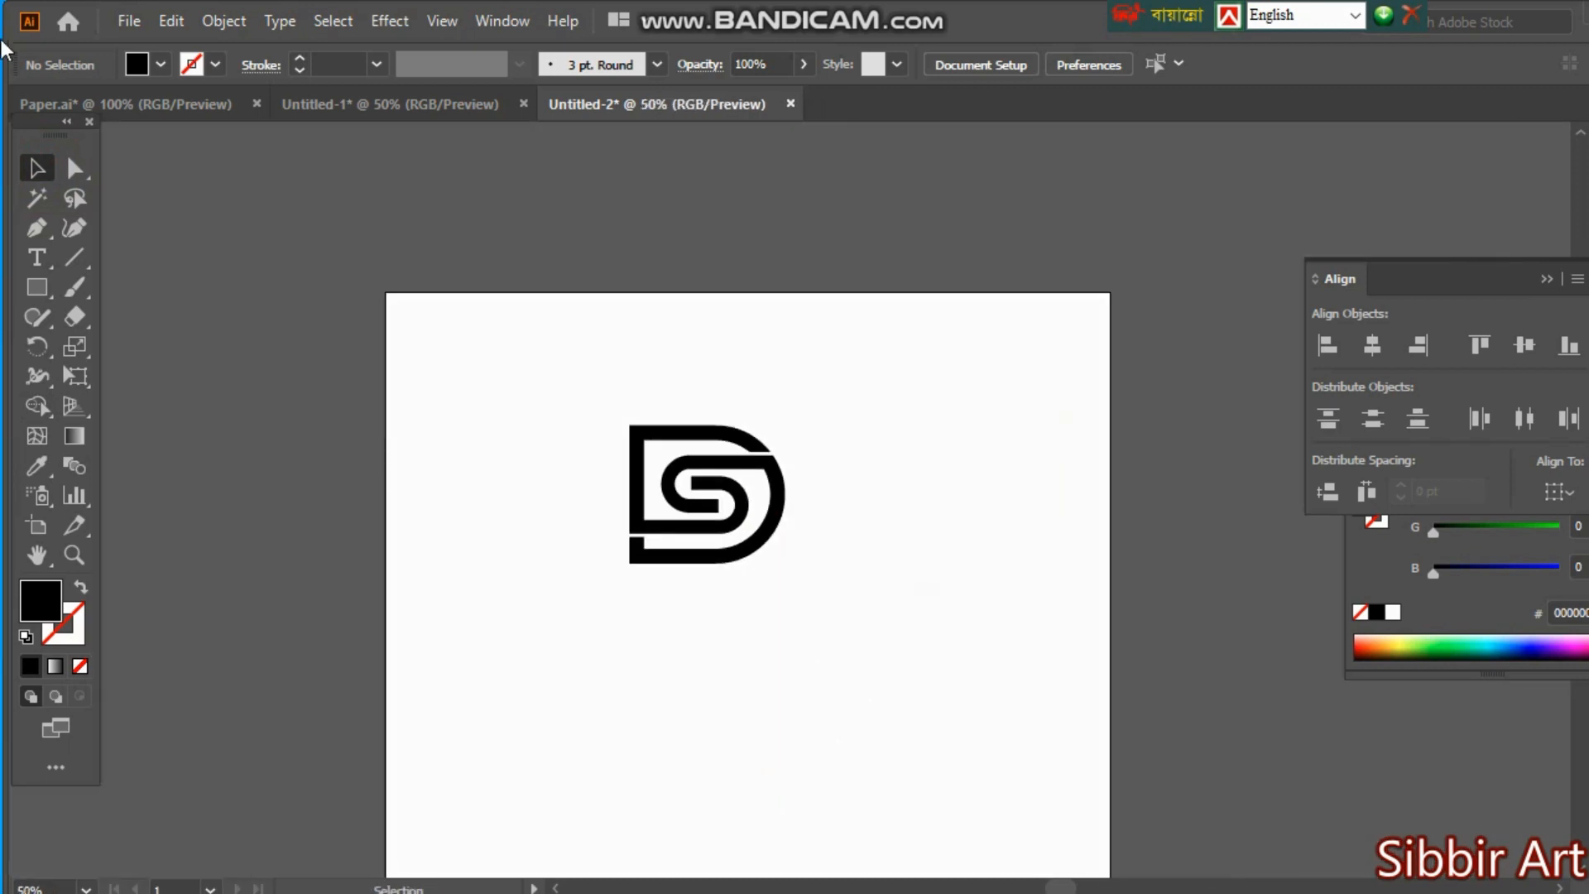
Step: Add the text "D S", enlarge it to about 168 pt and place it above the artboard's upper-right corner
left_click(33, 257)
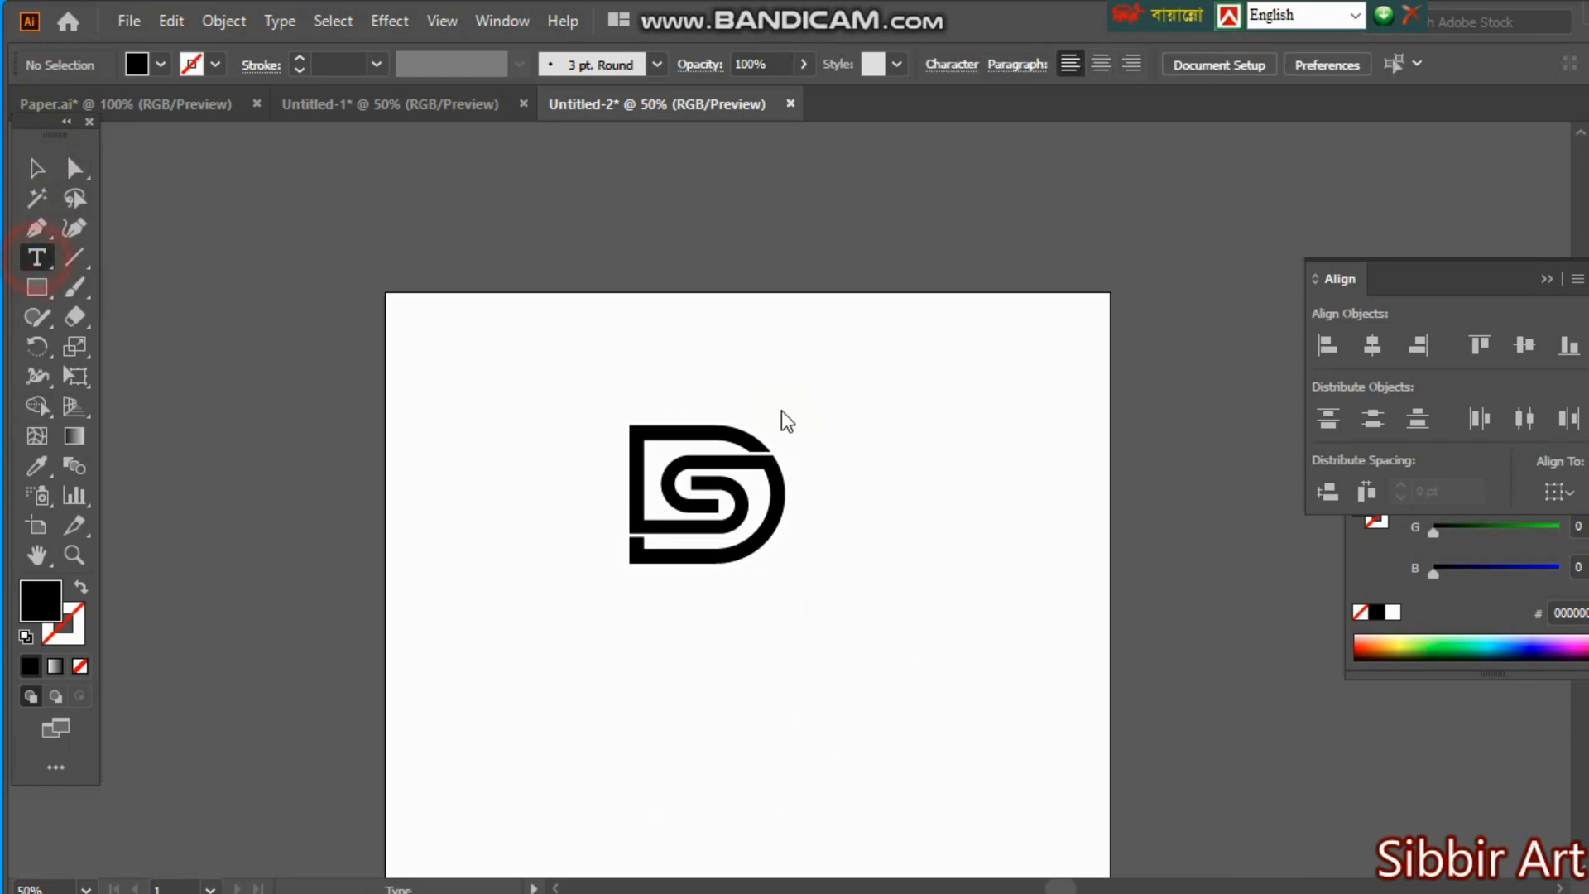
left_click(649, 641)
key("BackSpace")
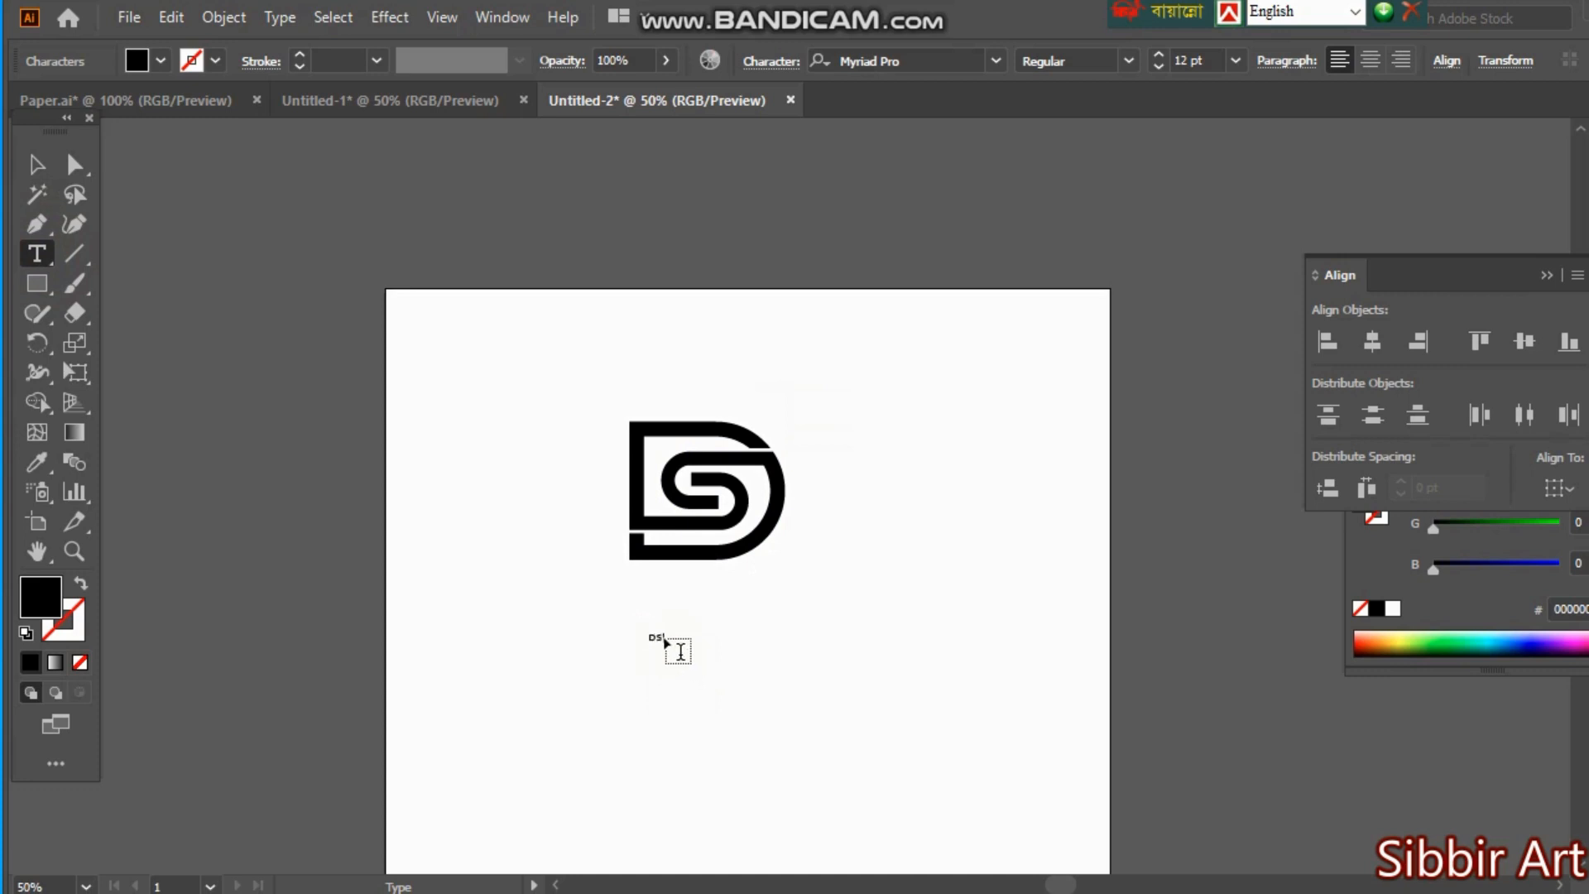
key("Escape")
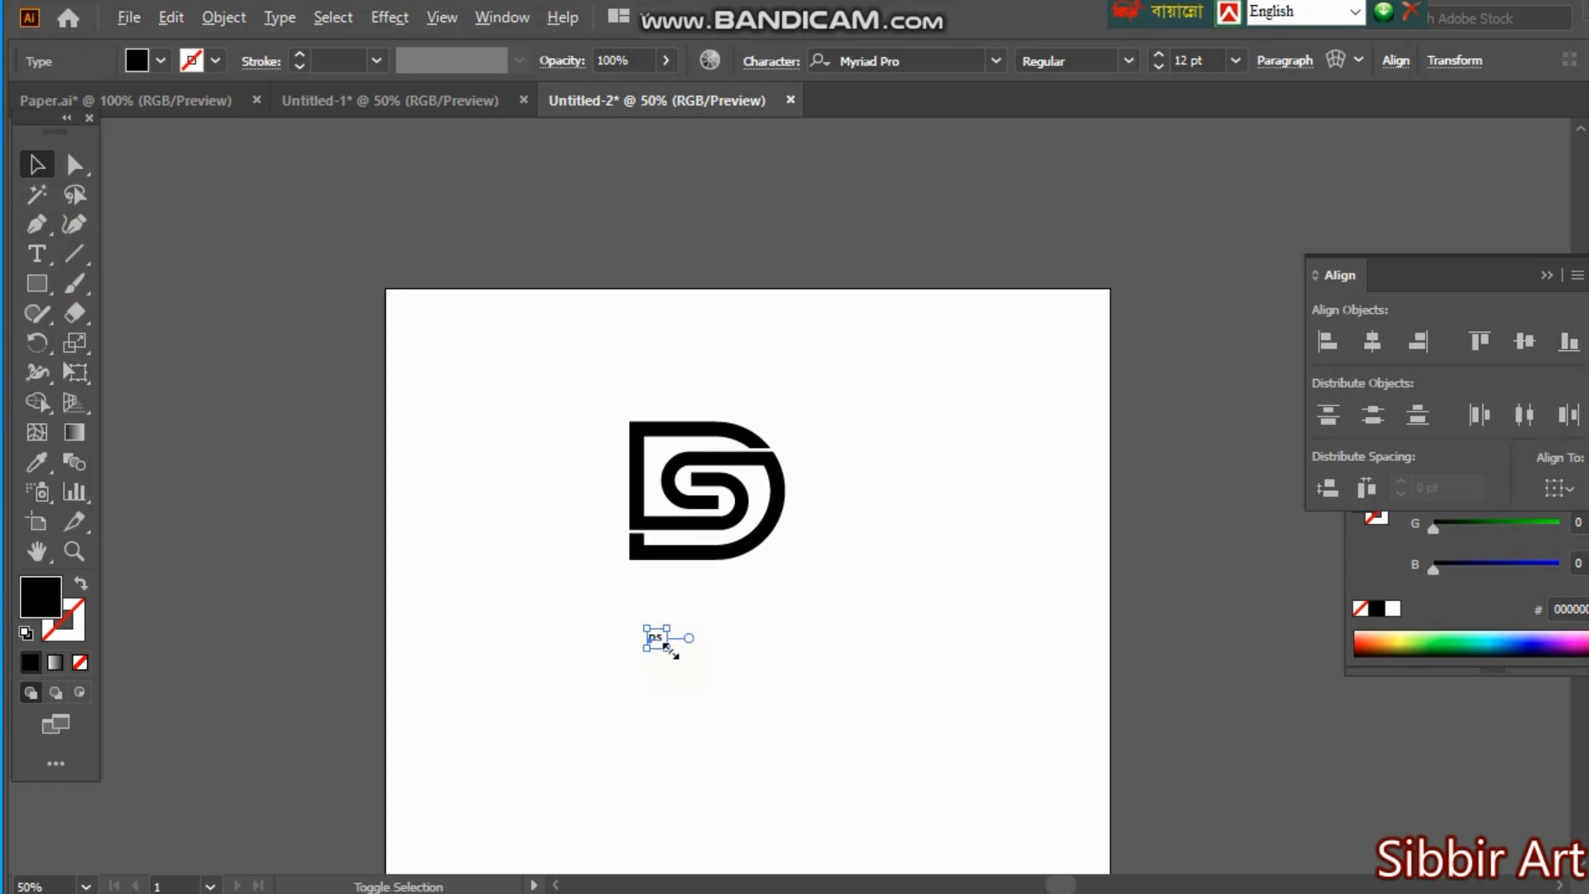
left_click_drag(668, 649, 1151, 91)
left_click(929, 599)
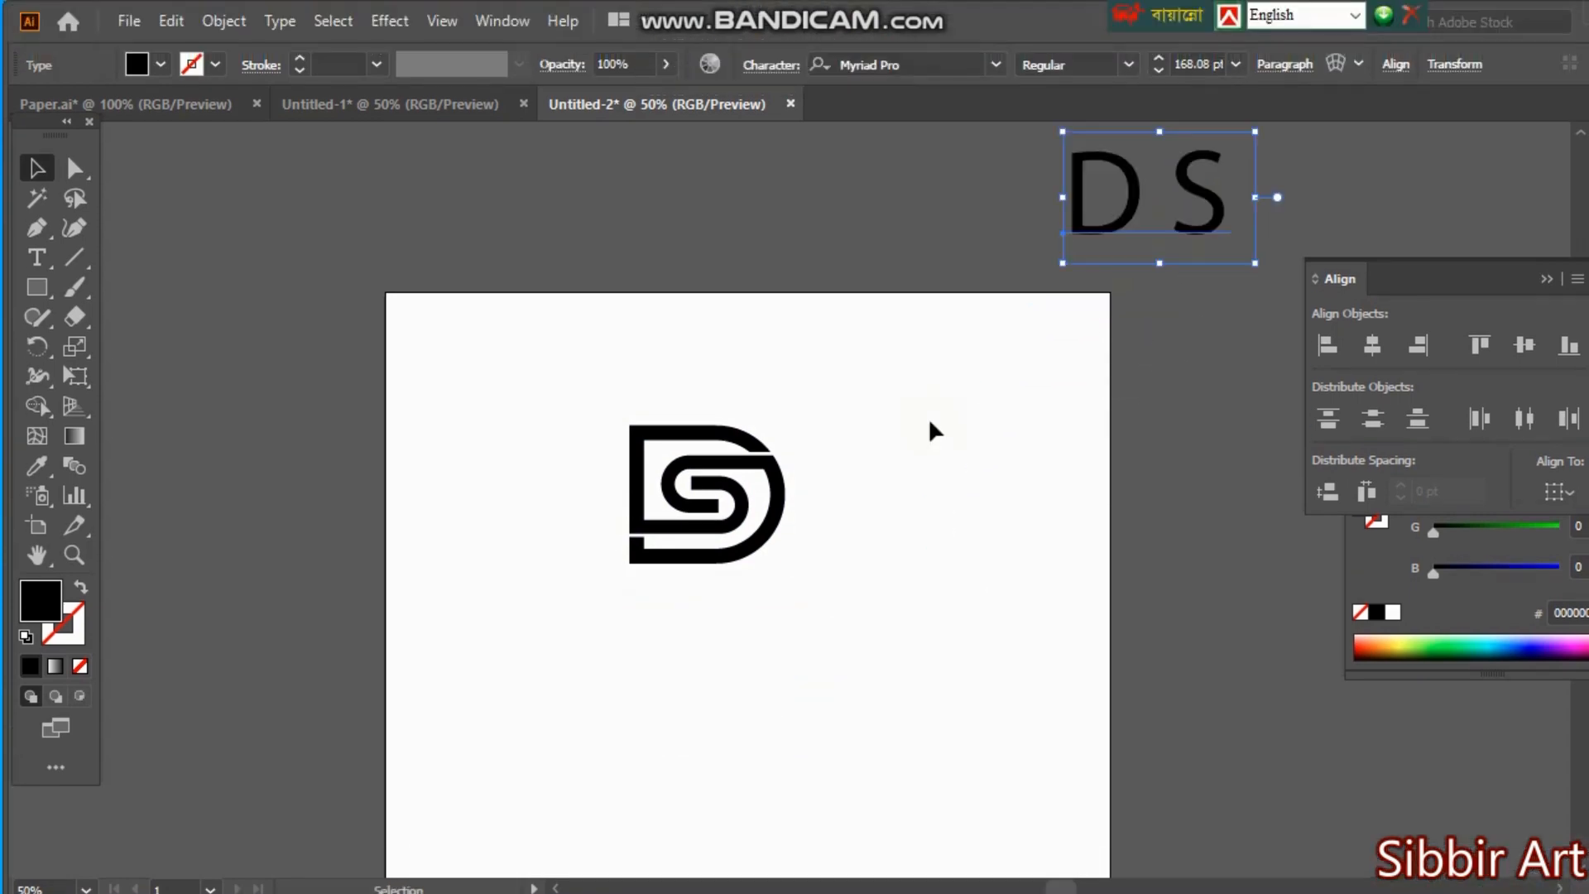
Step: Group all the monogram shapes together
left_click_drag(440, 330, 794, 475)
right_click(786, 458)
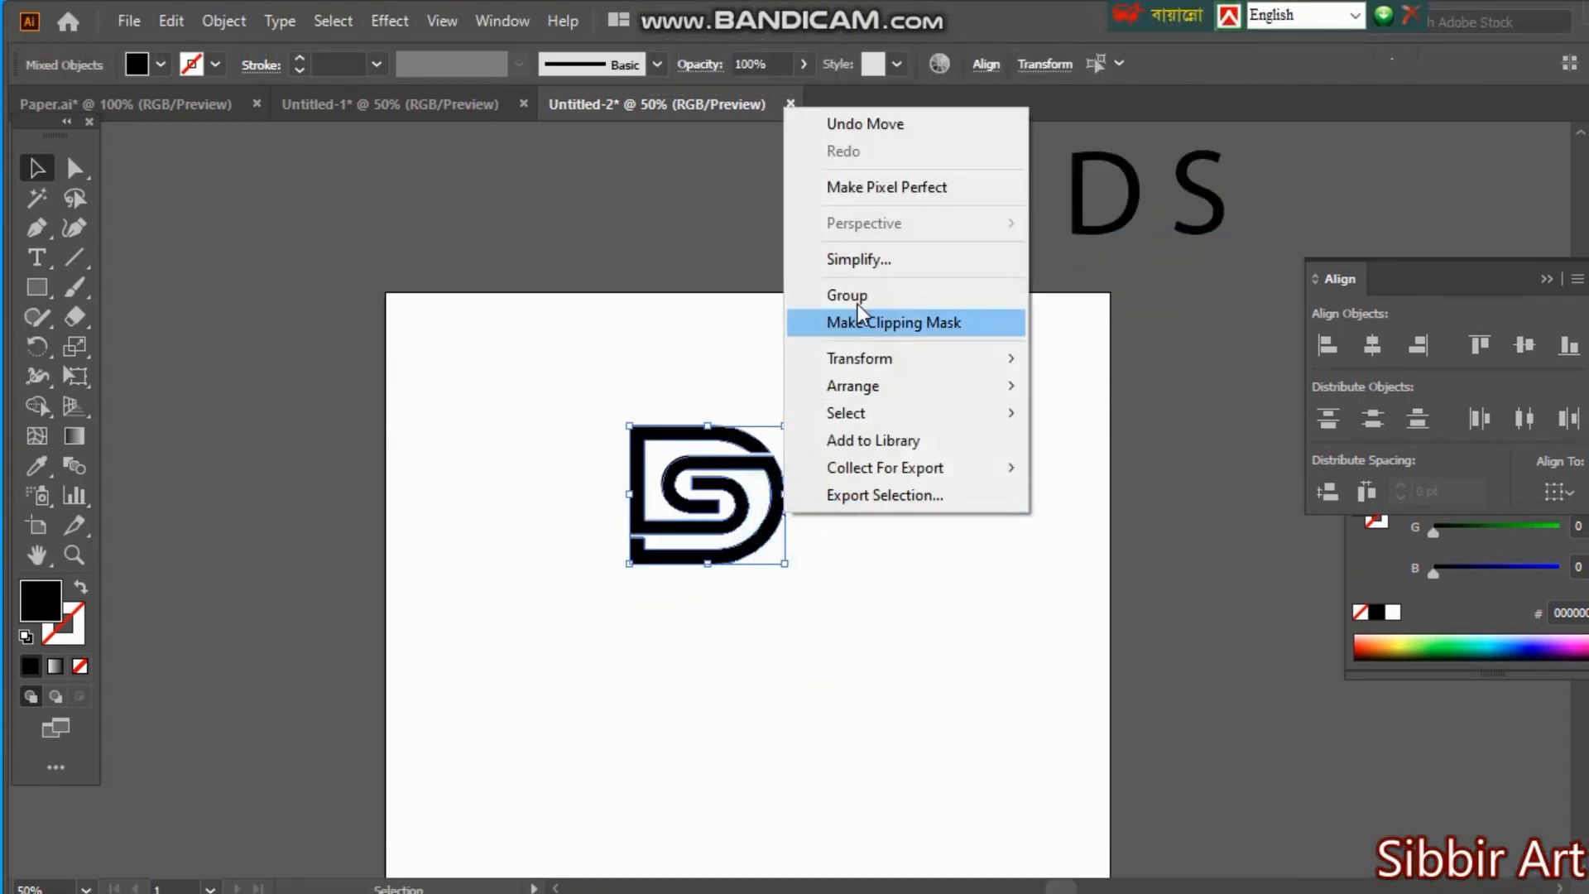
left_click(856, 321)
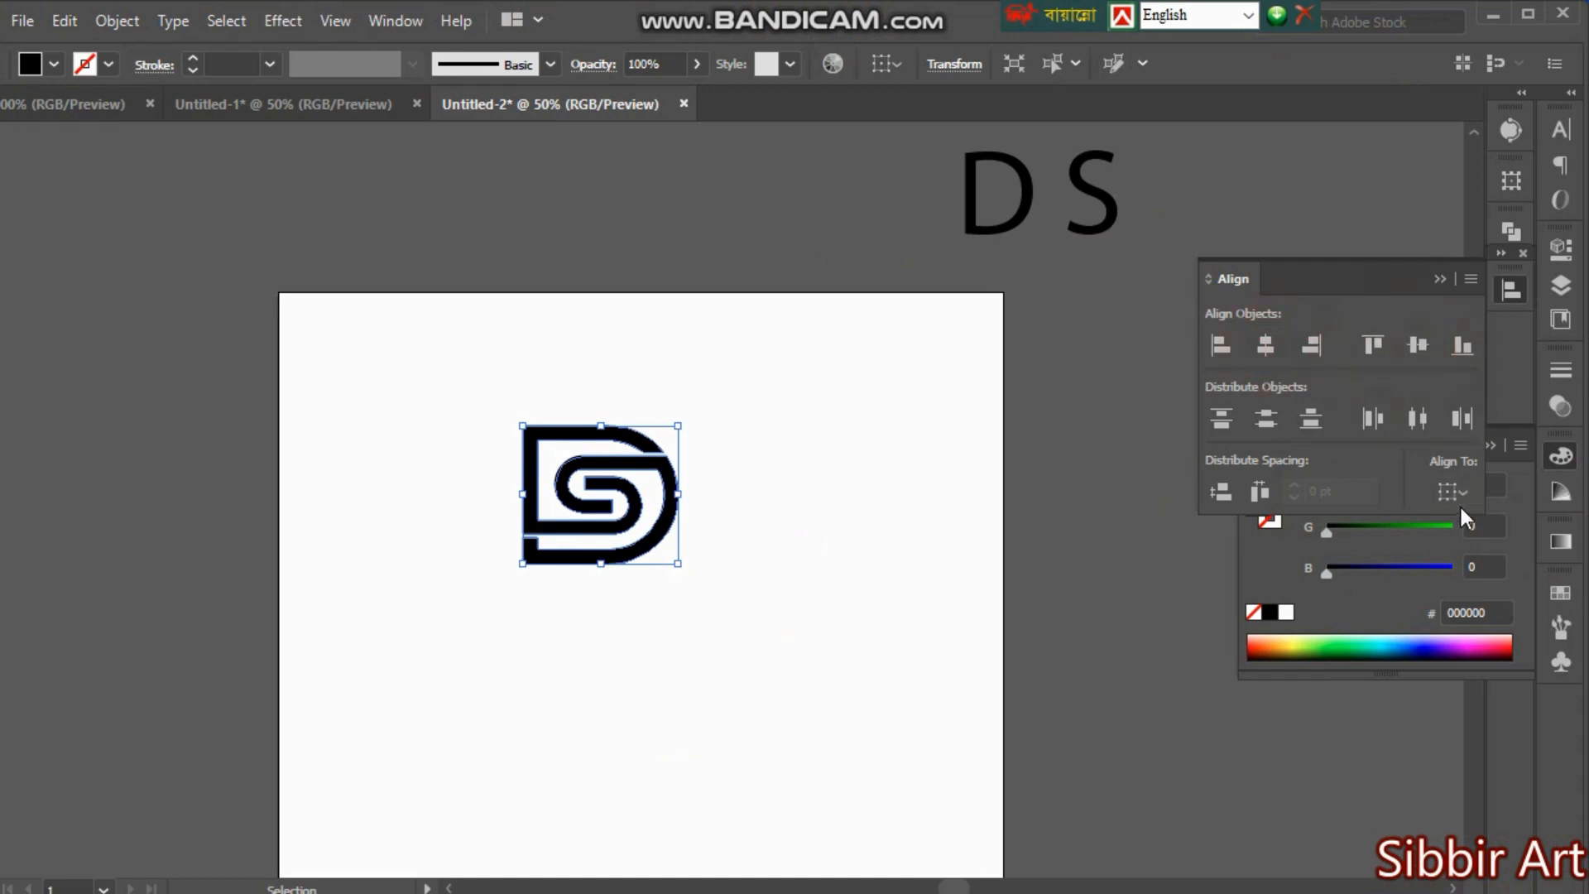
Step: Center the grouped monogram vertically and horizontally on the artboard
left_click(1458, 498)
left_click(1379, 568)
left_click(1417, 345)
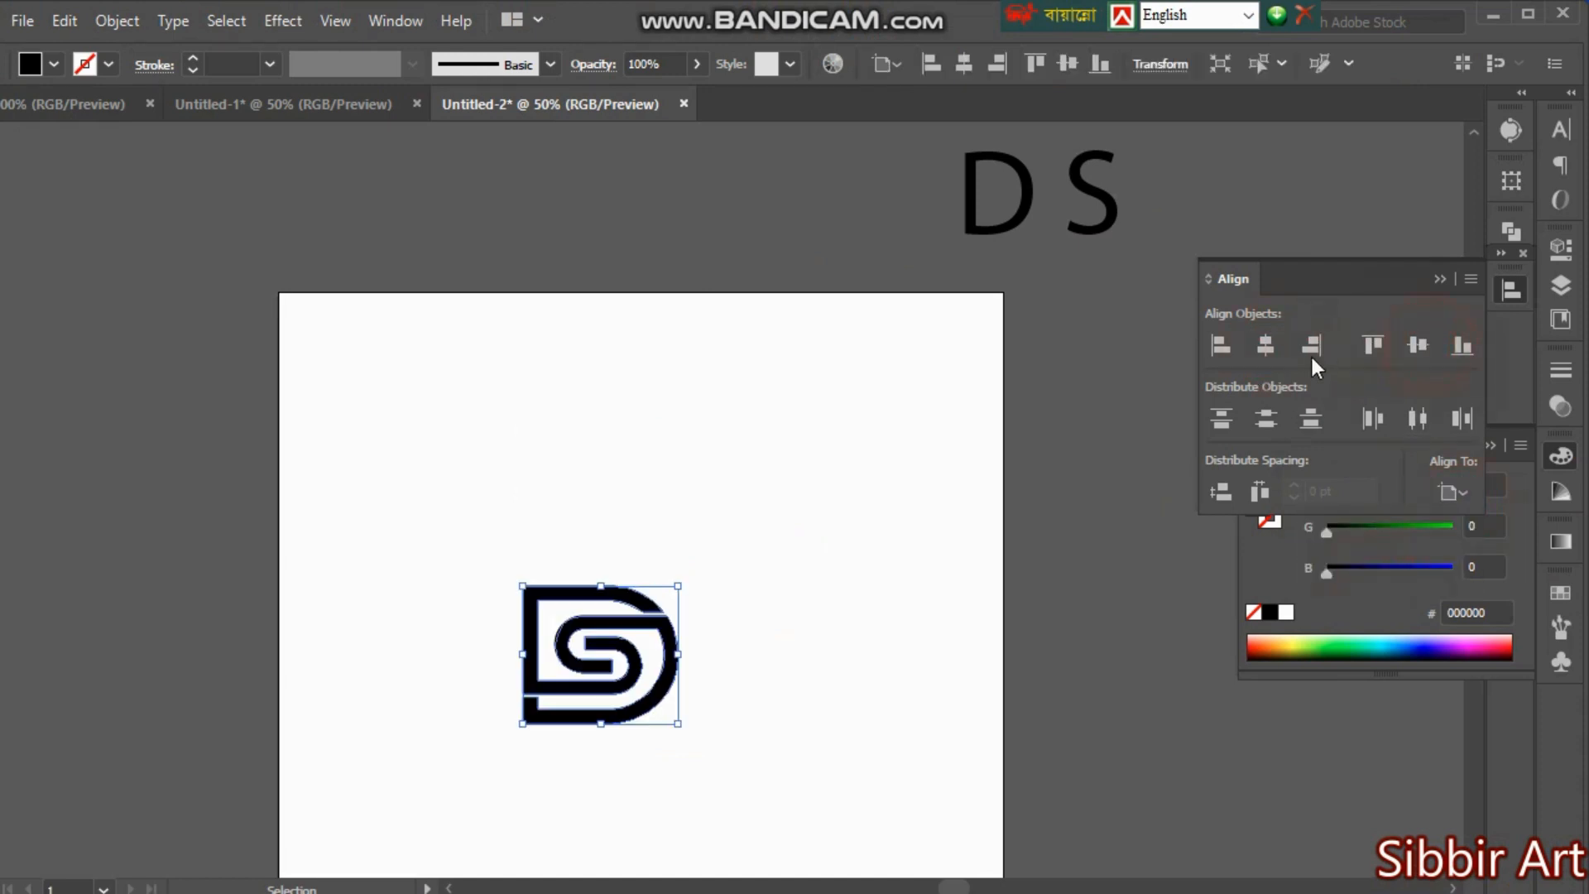
left_click(1264, 344)
left_click(877, 624)
Step: Enlarge the centered monogram proportionally from its center to about half of the artboard's width
left_click(666, 608)
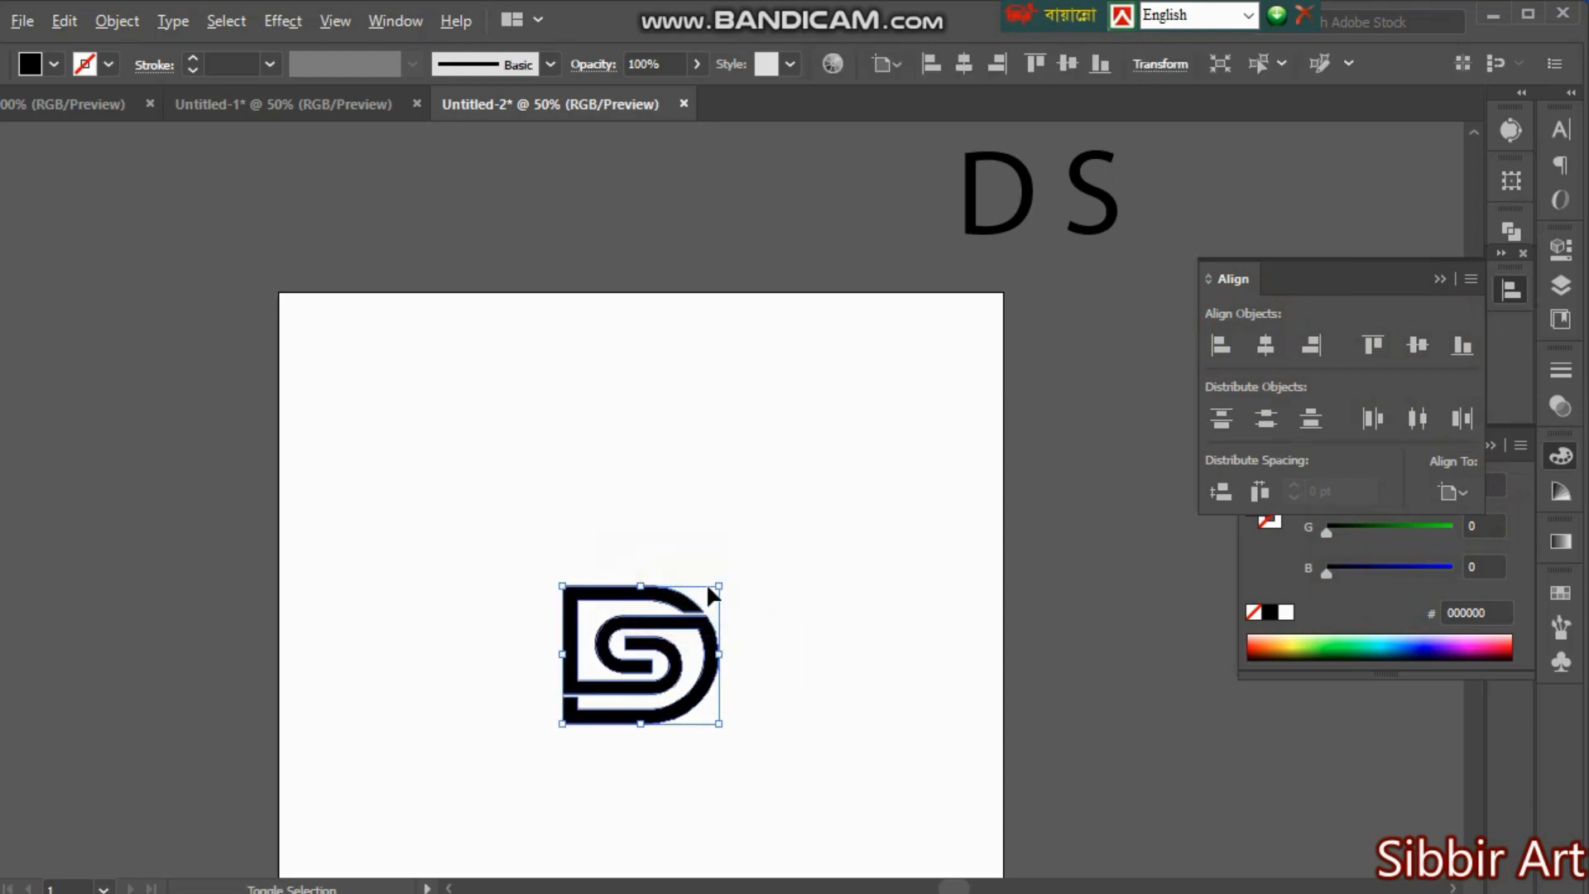
left_click_drag(718, 586, 834, 483)
left_click(893, 600)
key("ctrl+minus")
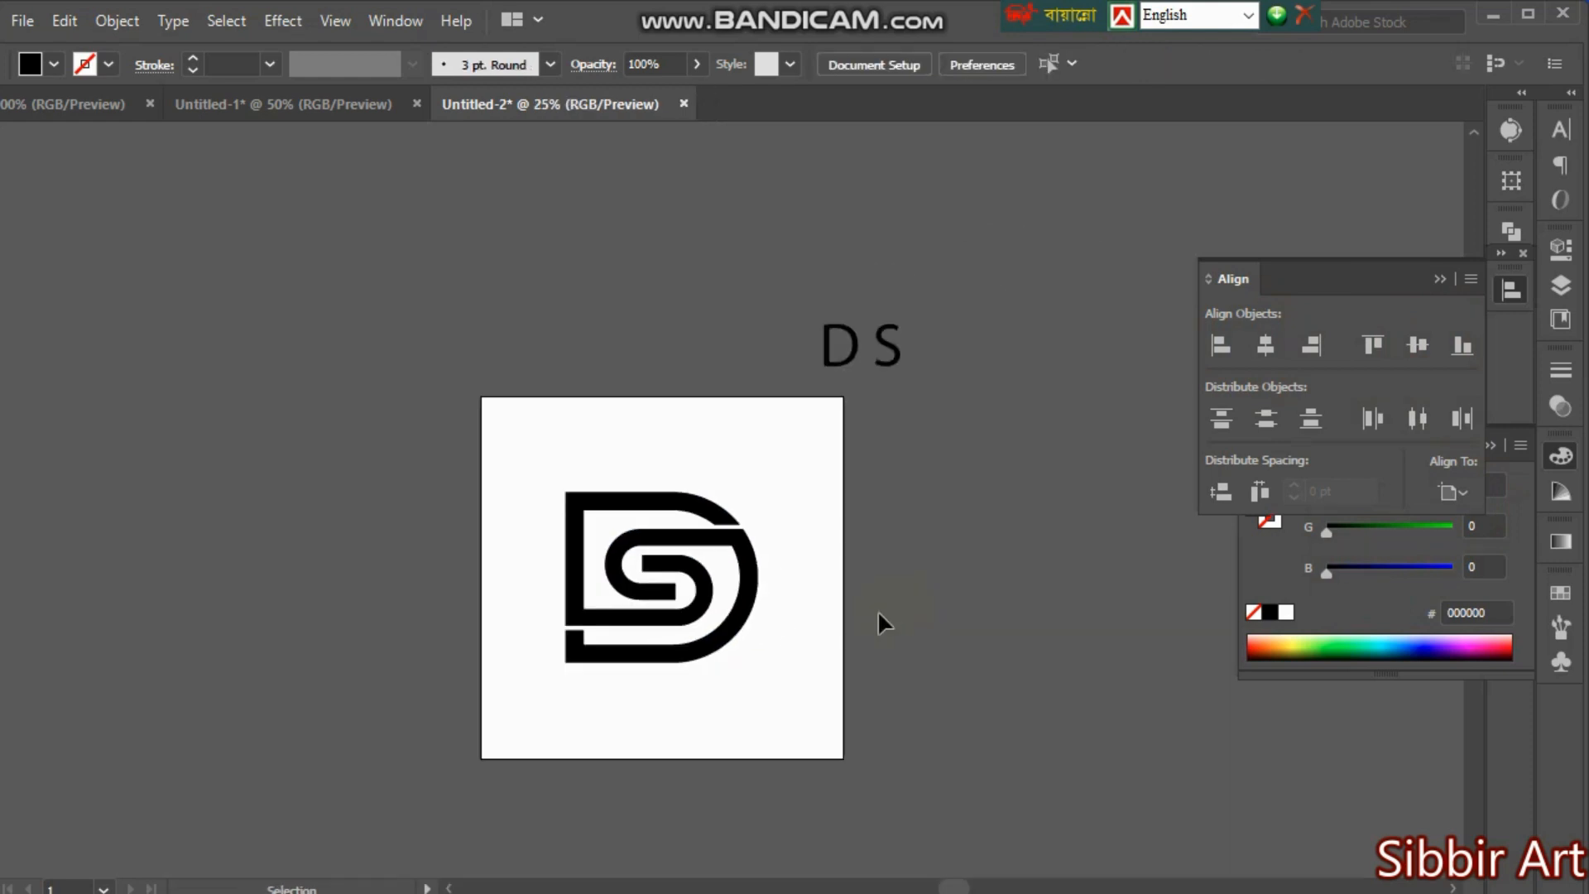
left_click(627, 499)
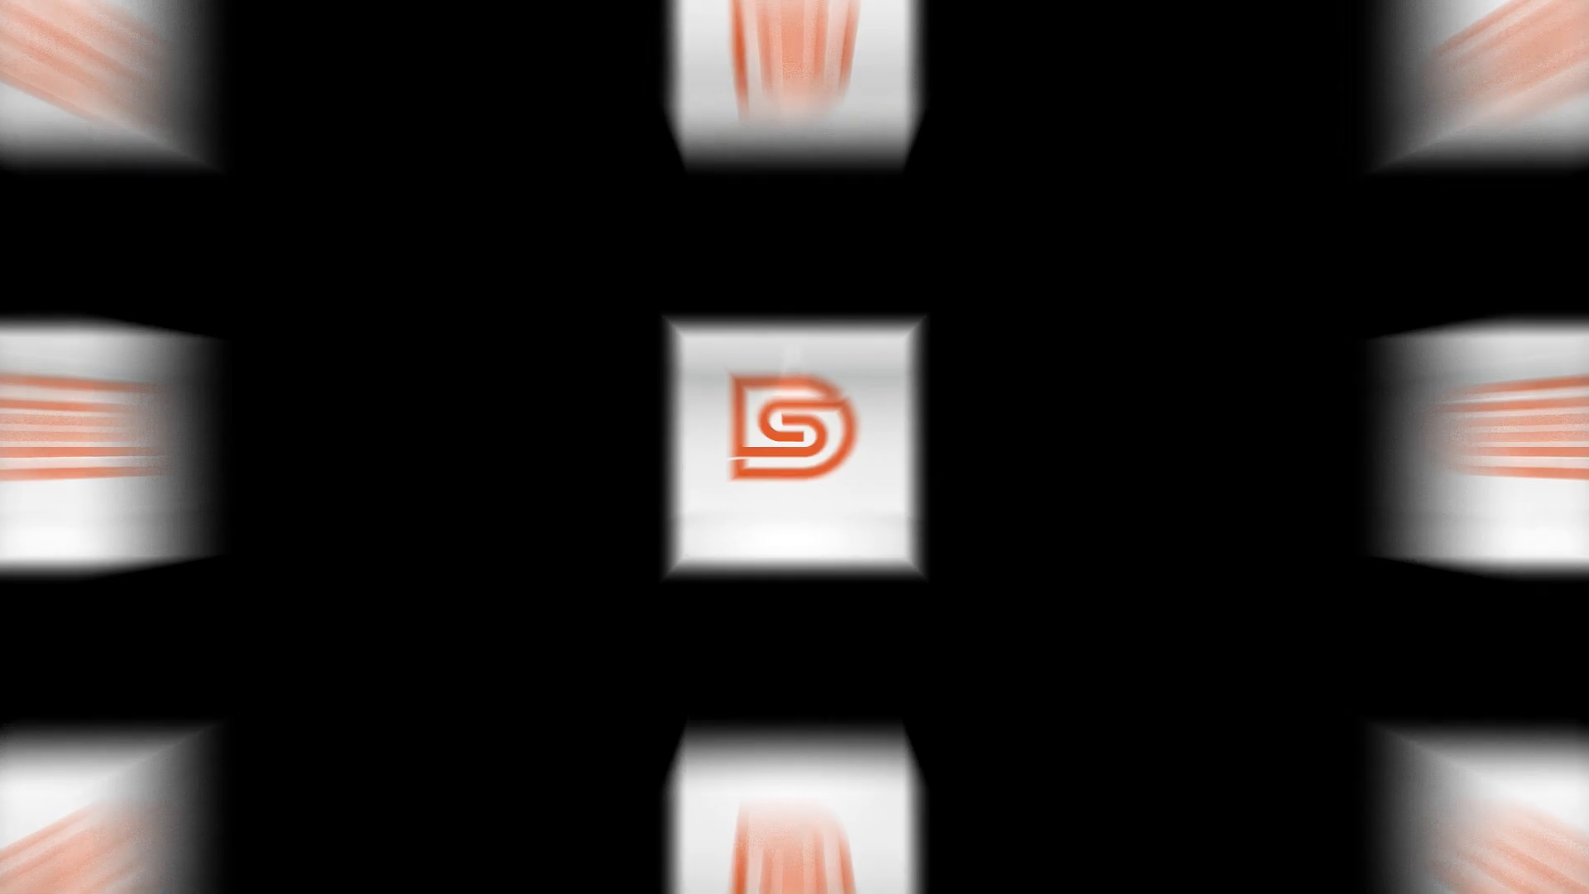